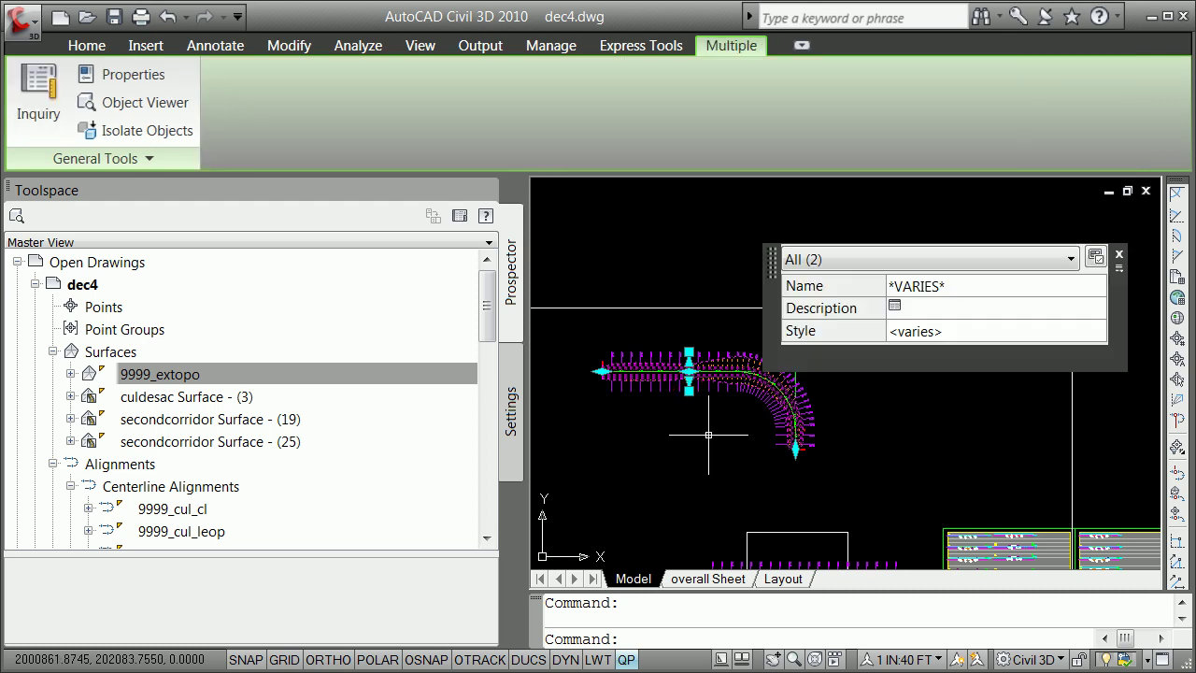
Step: Open the properties of corridor corr3 and create a corridor surface for each link code
key(Escape)
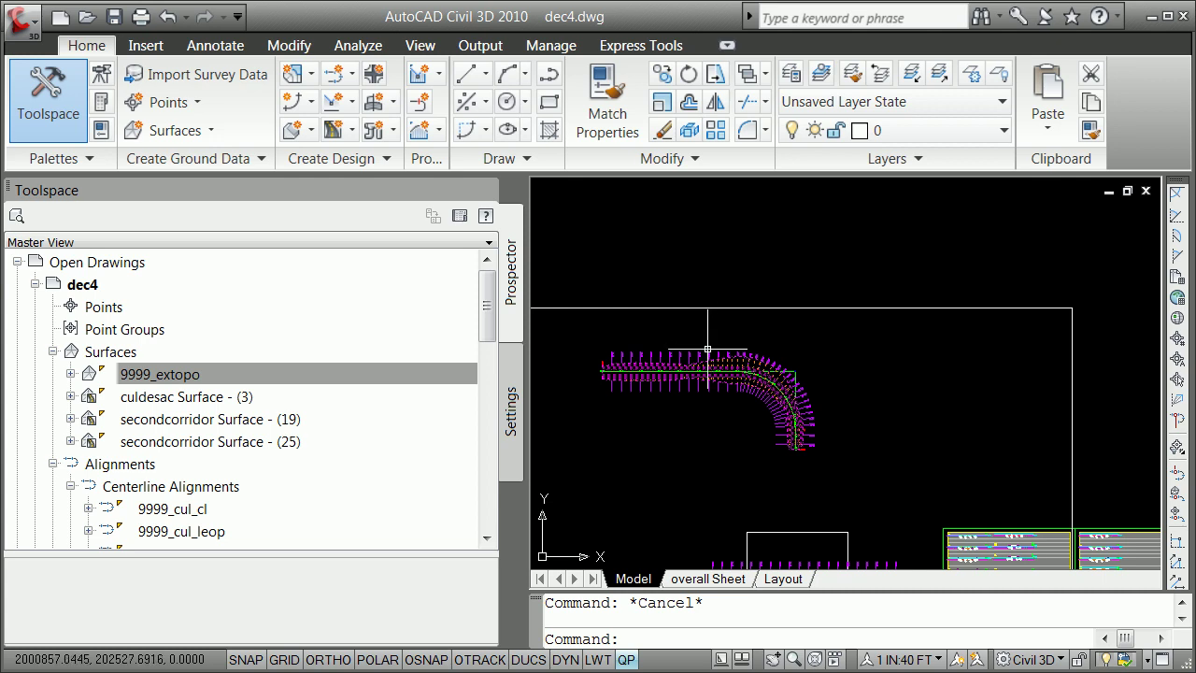
scroll(710, 369, up, 5)
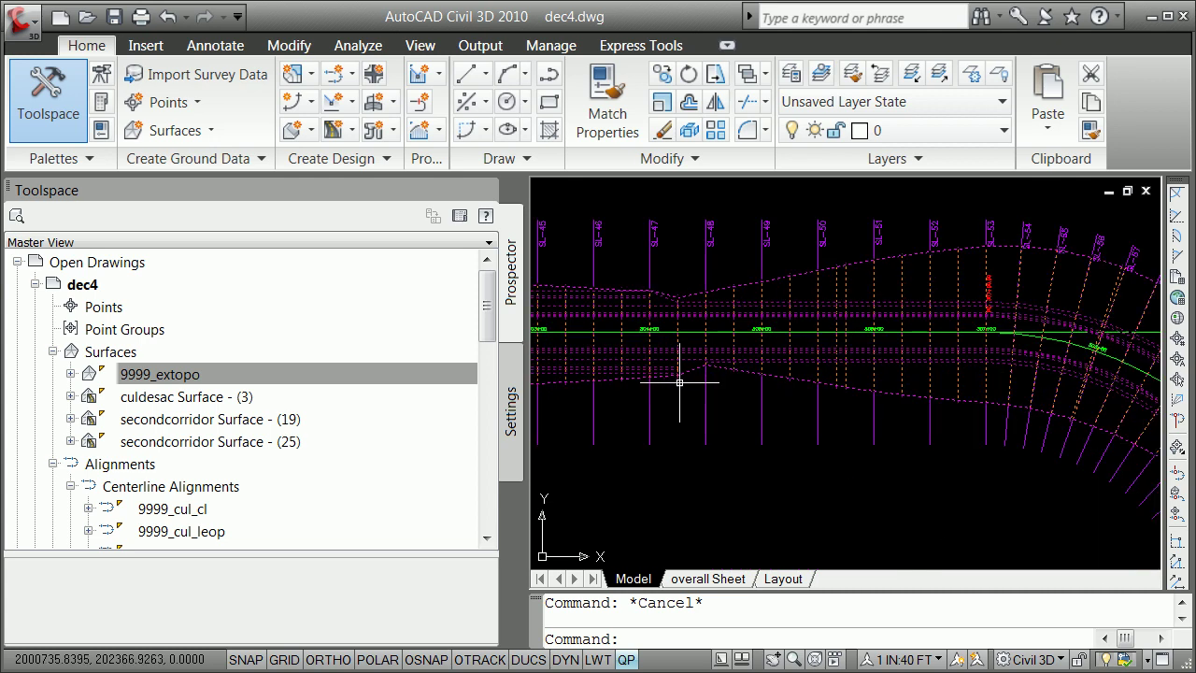
click(800, 380)
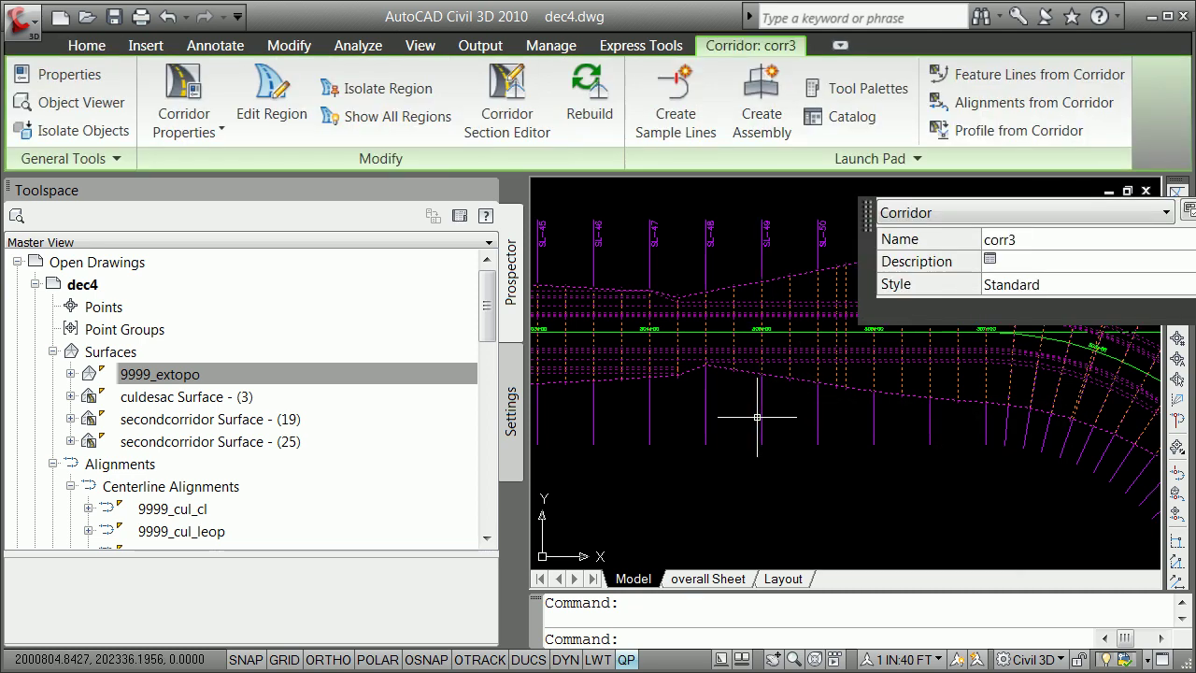
click(183, 101)
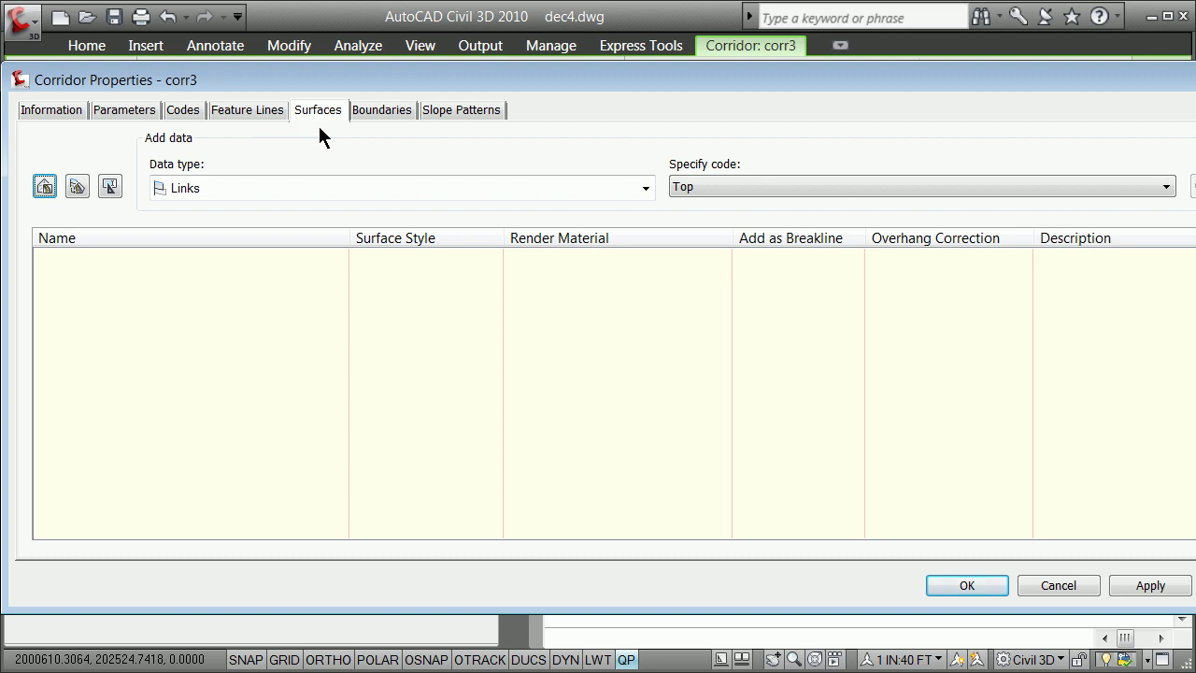
click(72, 190)
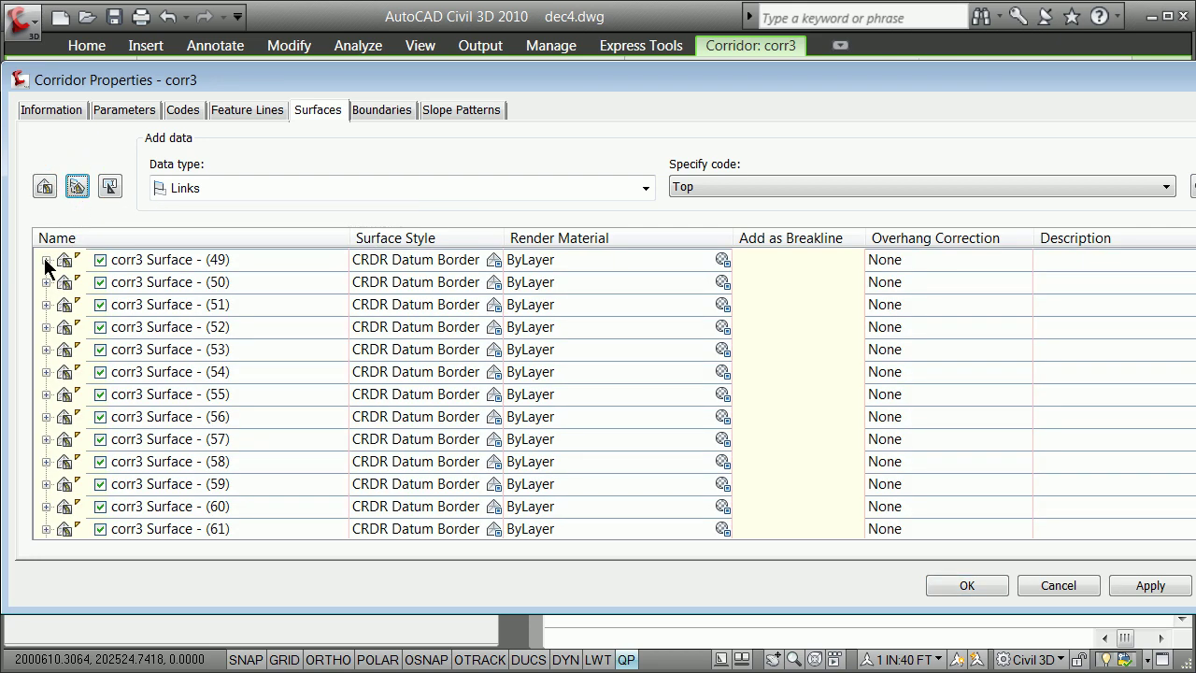
Step: Examine the link codes assigned to corr3 Surfaces (49), (50), (51), (53) and (54)
click(46, 260)
click(46, 260)
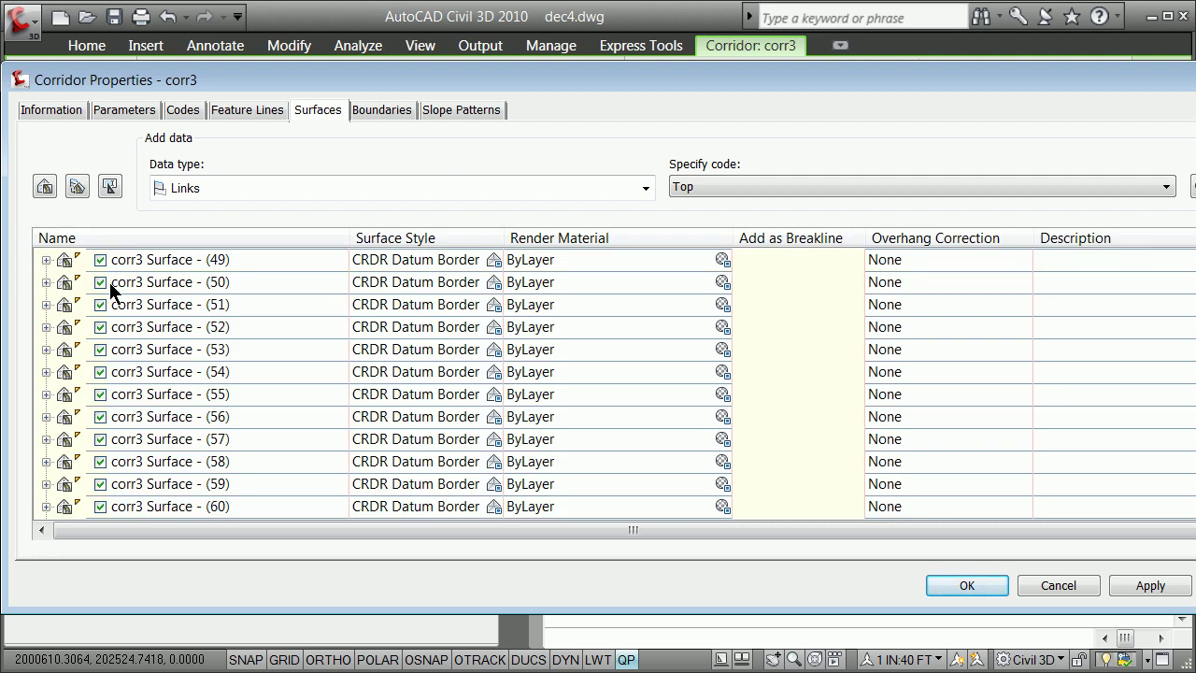
click(45, 282)
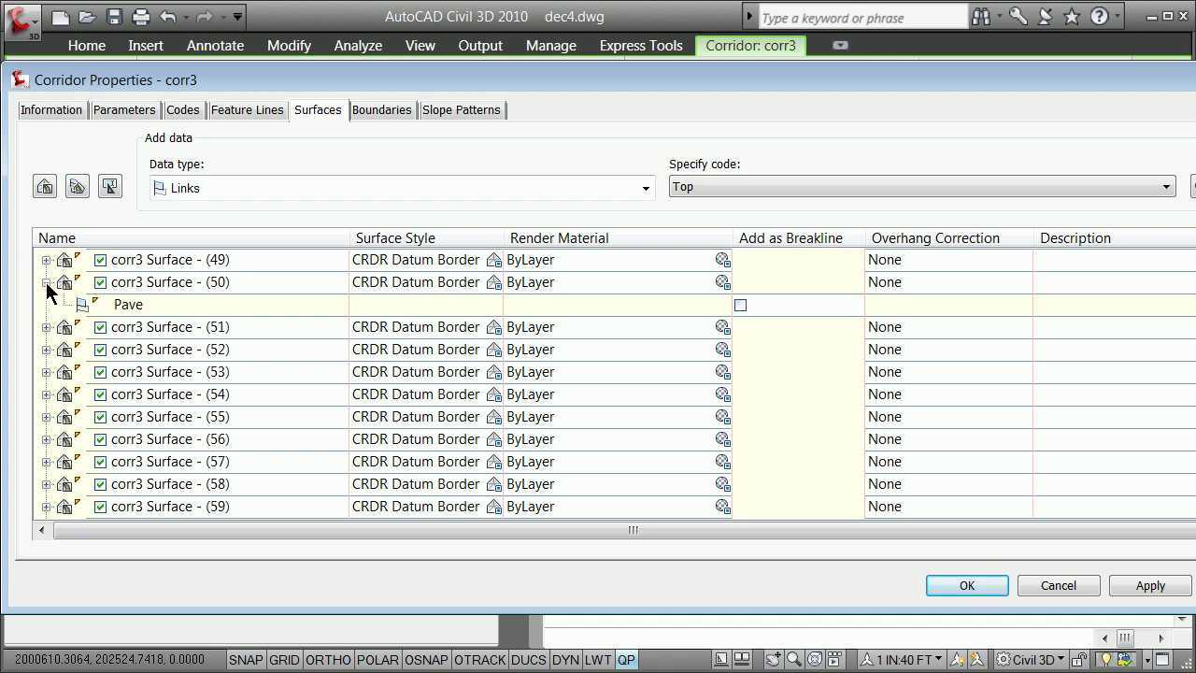
click(46, 282)
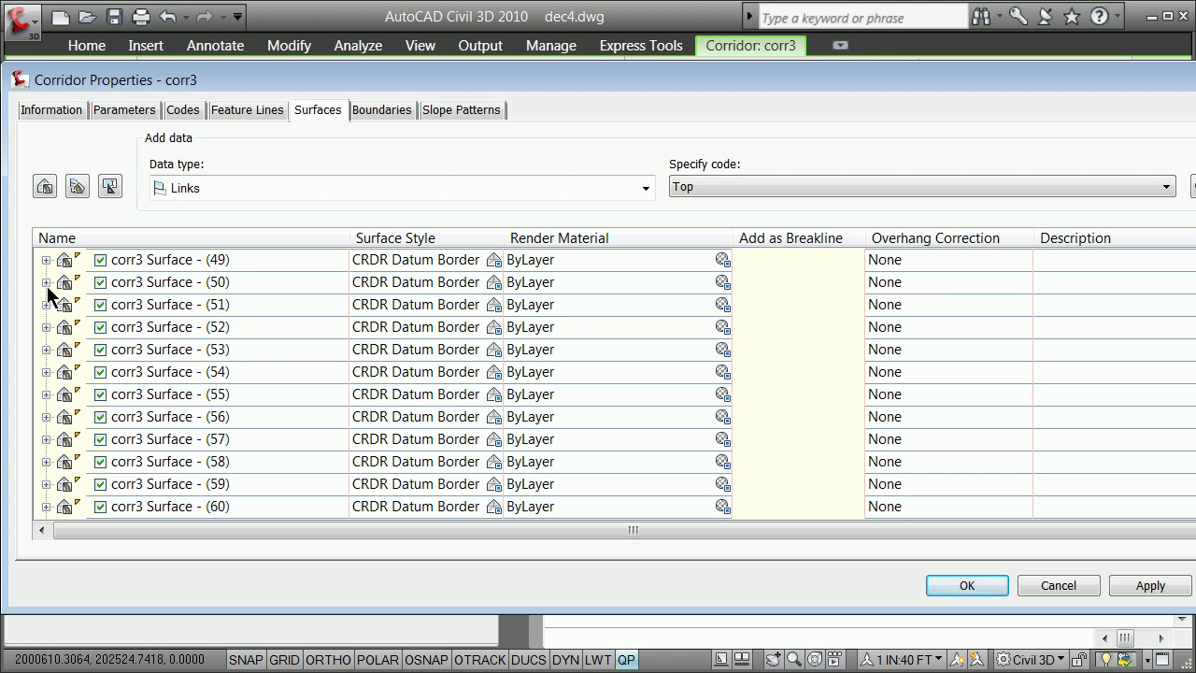
click(46, 305)
click(45, 305)
click(44, 349)
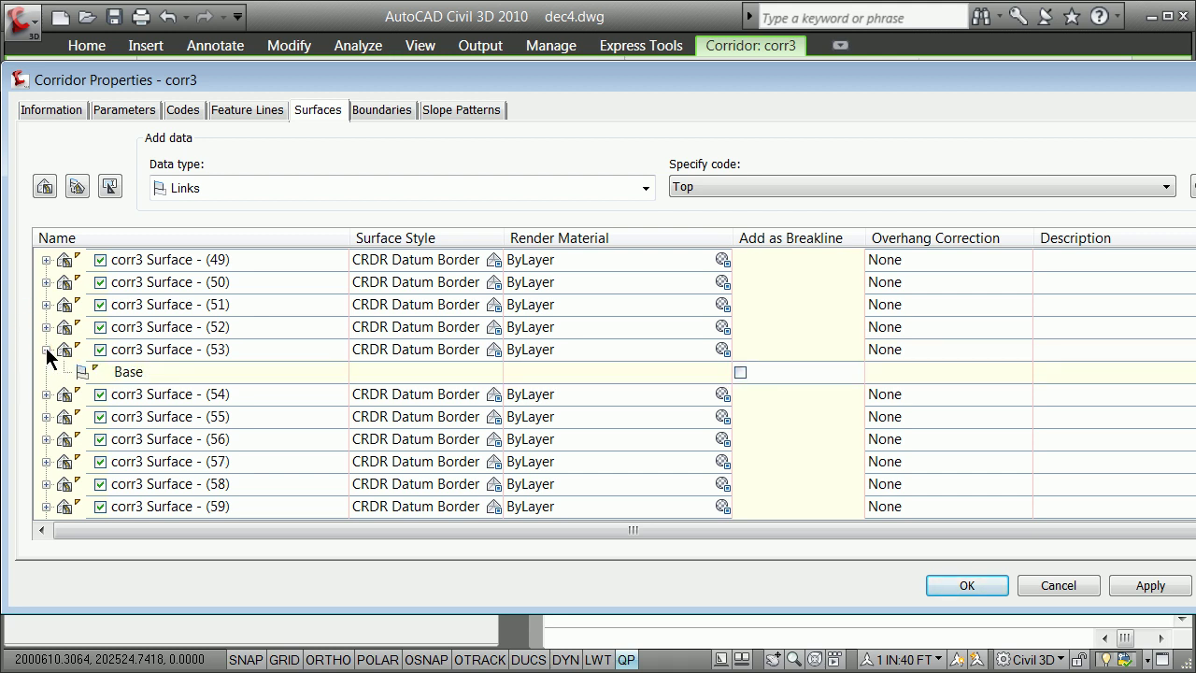
click(46, 349)
click(44, 372)
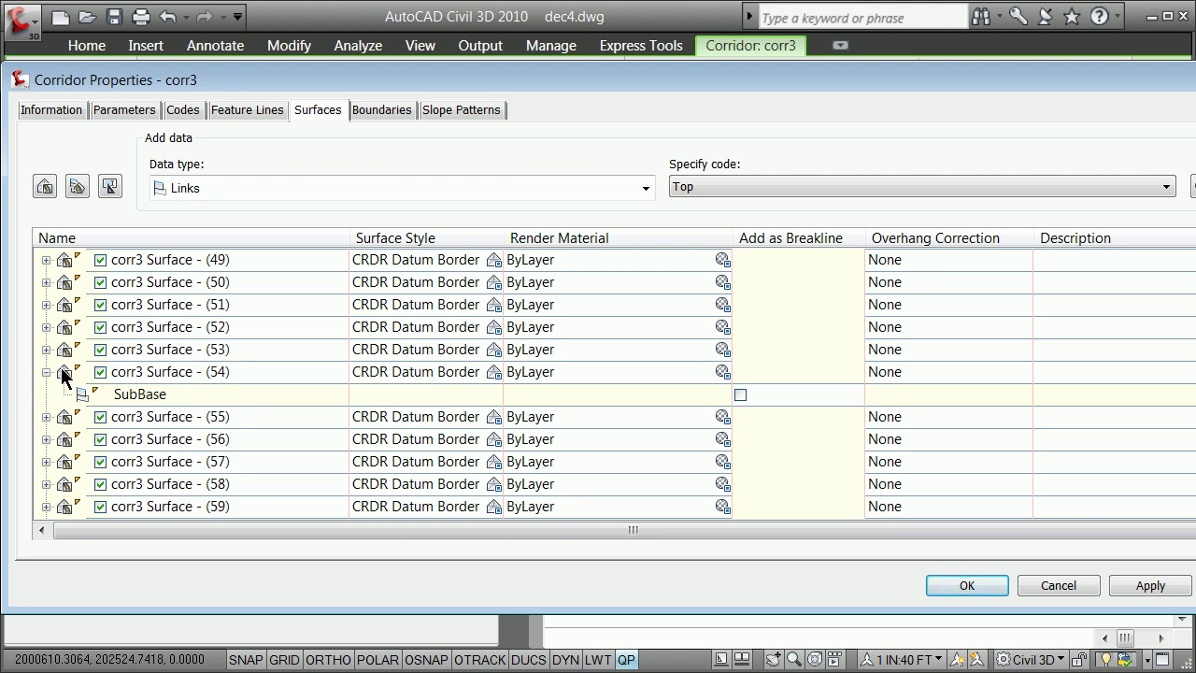
click(46, 372)
Step: Rename corr3 Surface - (49) as Finished Grade
click(165, 259)
click(173, 260)
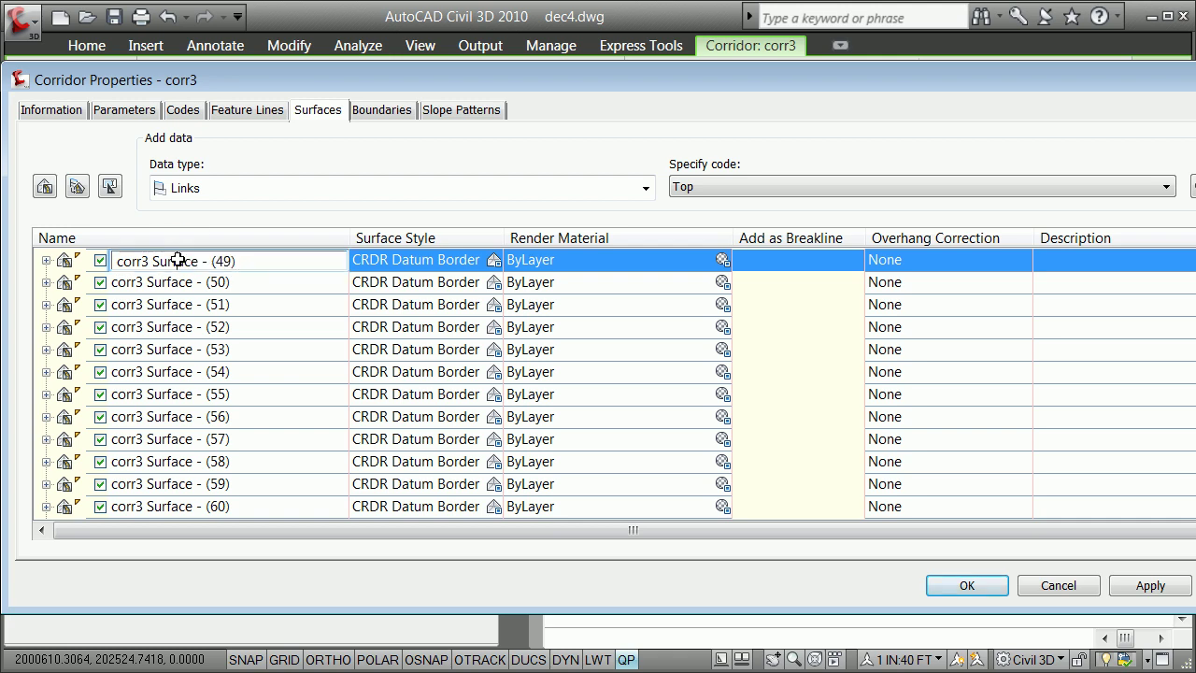
drag(239, 262, 106, 262)
click(77, 261)
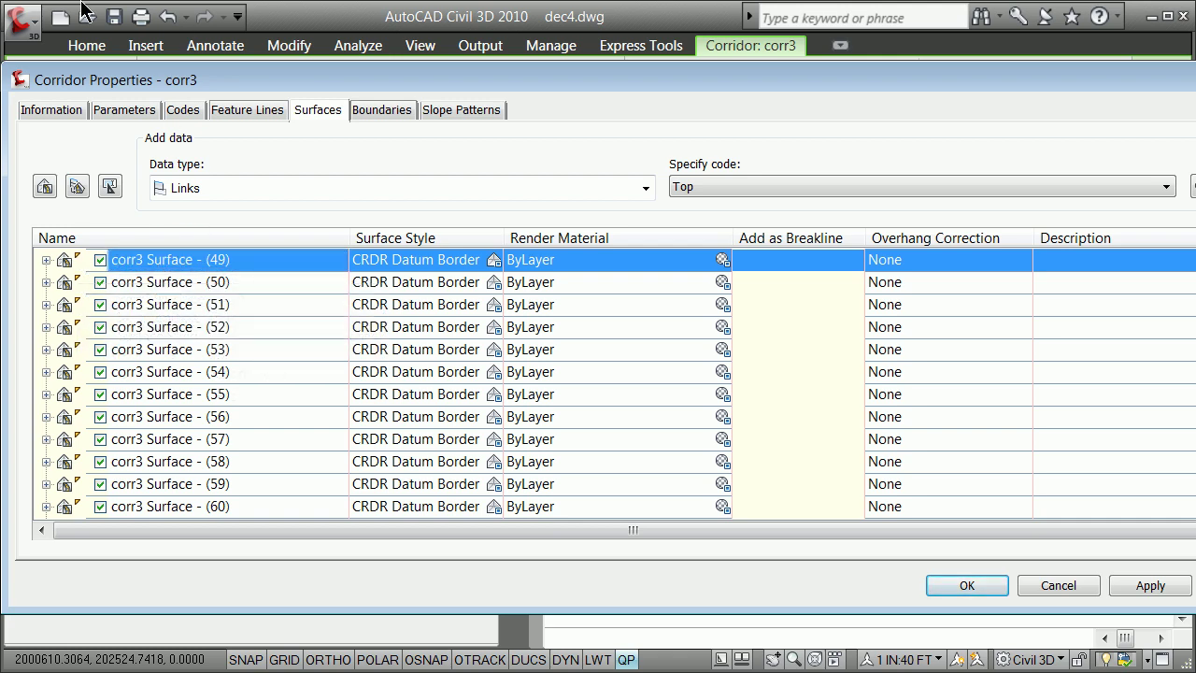
click(263, 261)
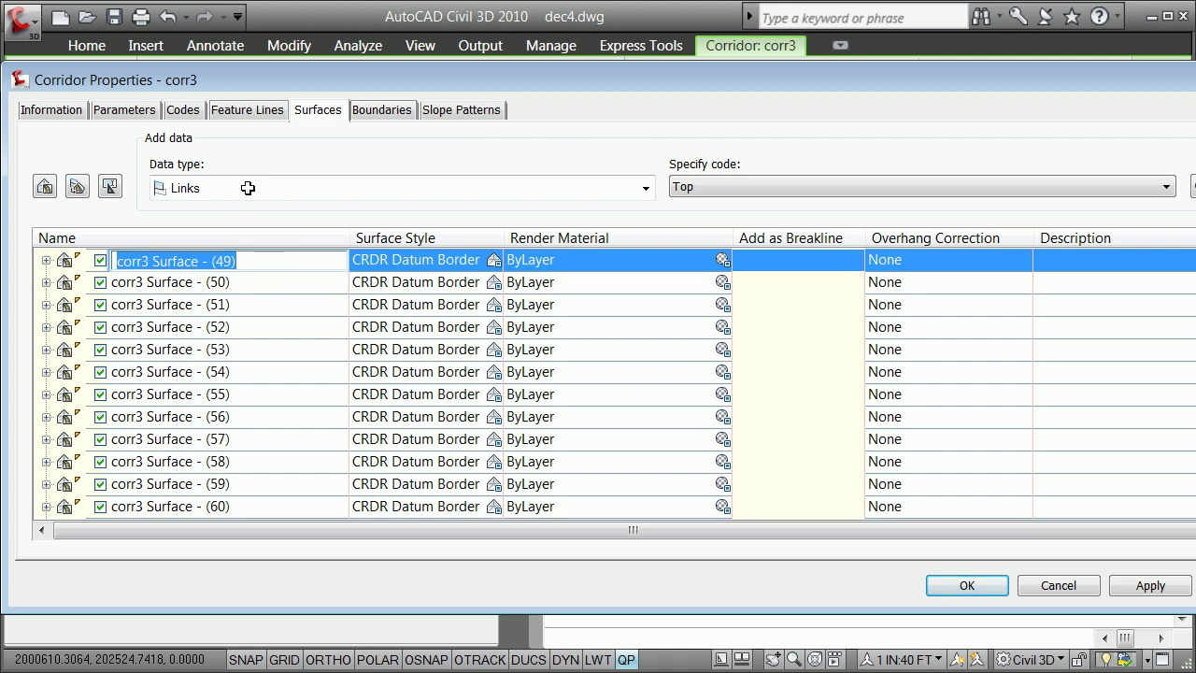
text(Fl)
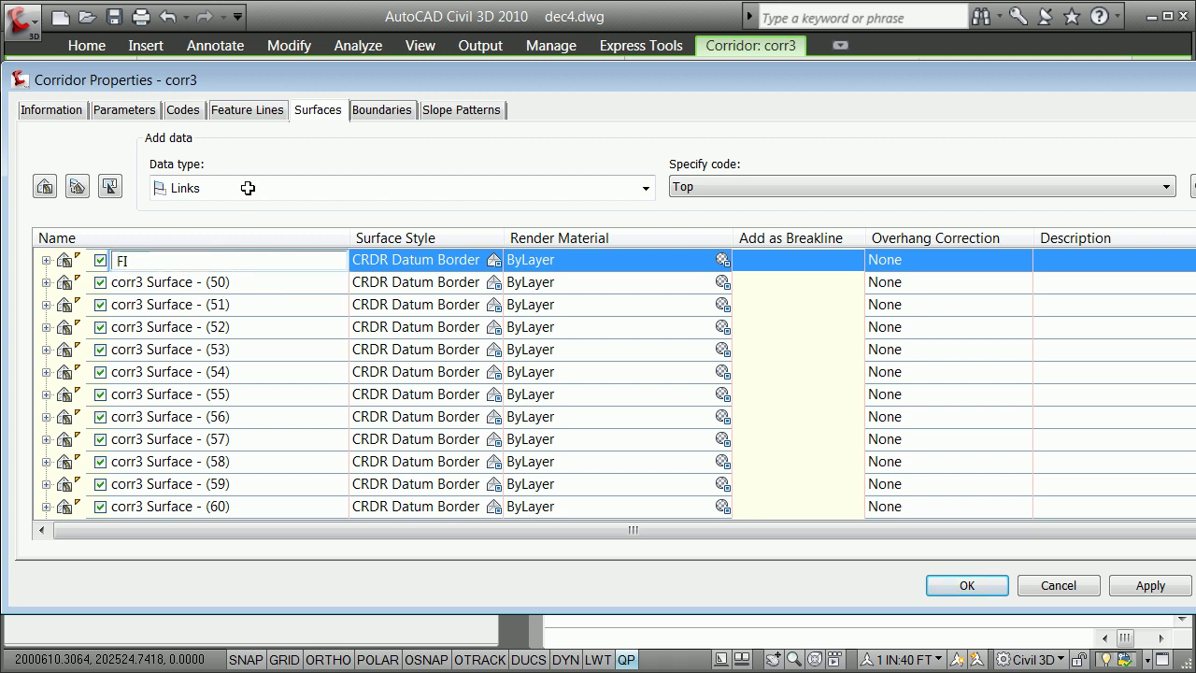
text(inished Grade)
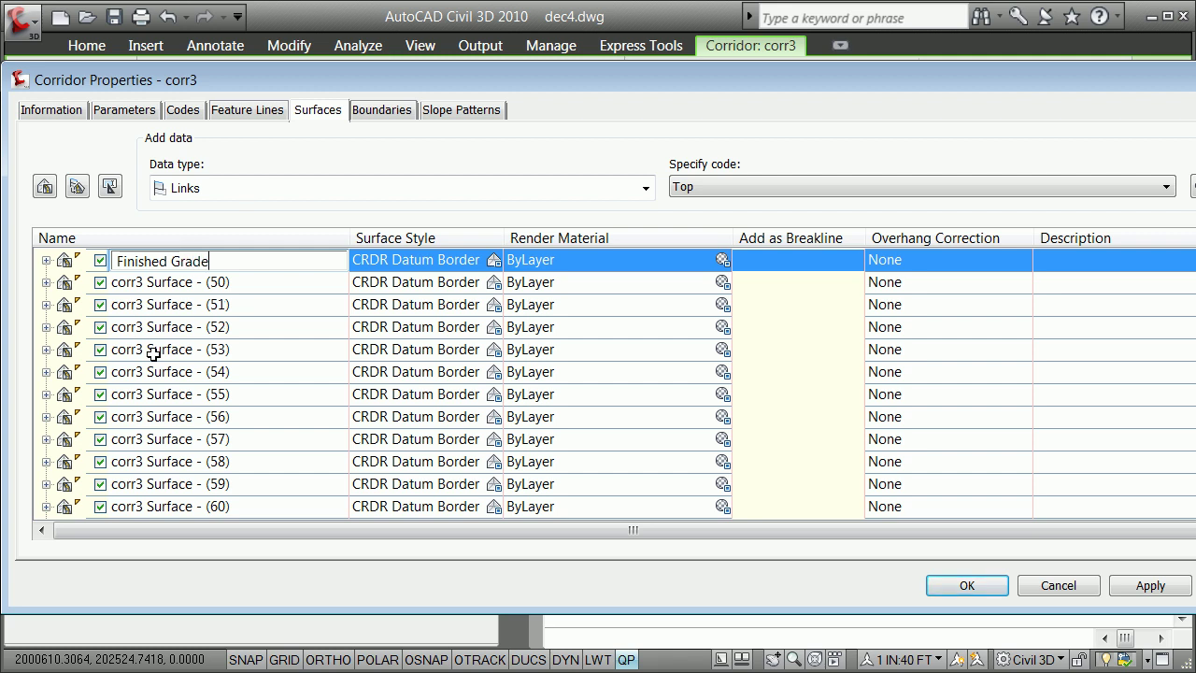
Step: Check the link code of corr3 Surface - (55) and rename that surface as Finished Subgrade
click(187, 400)
click(150, 399)
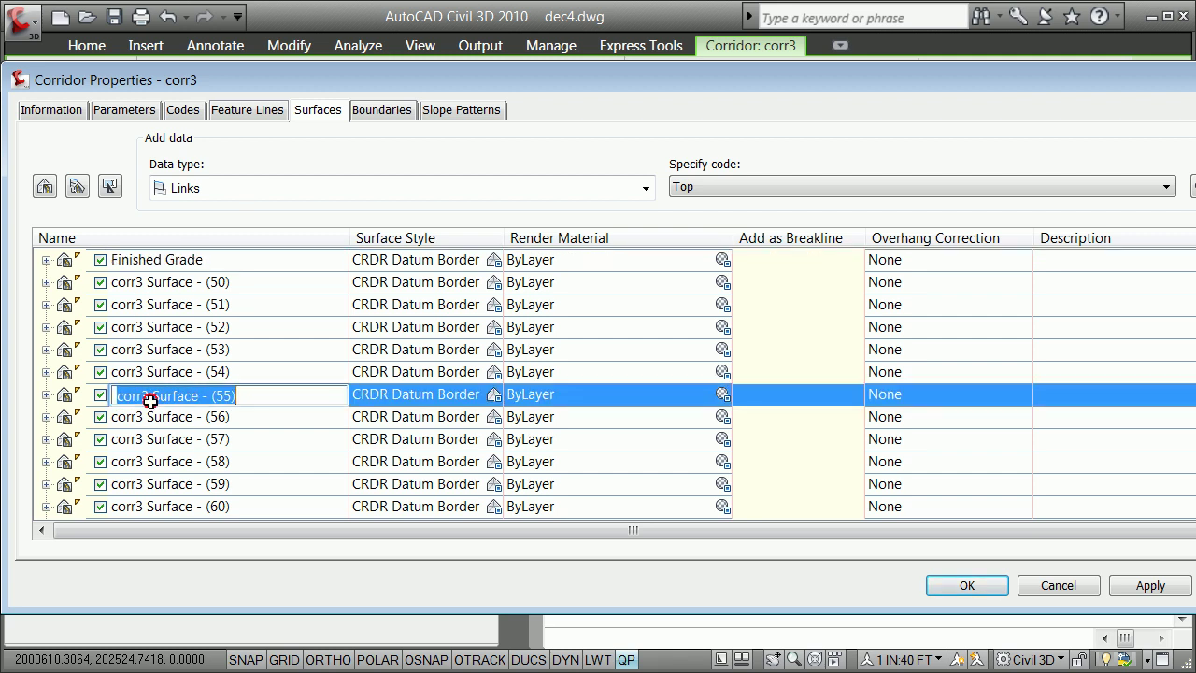
click(46, 395)
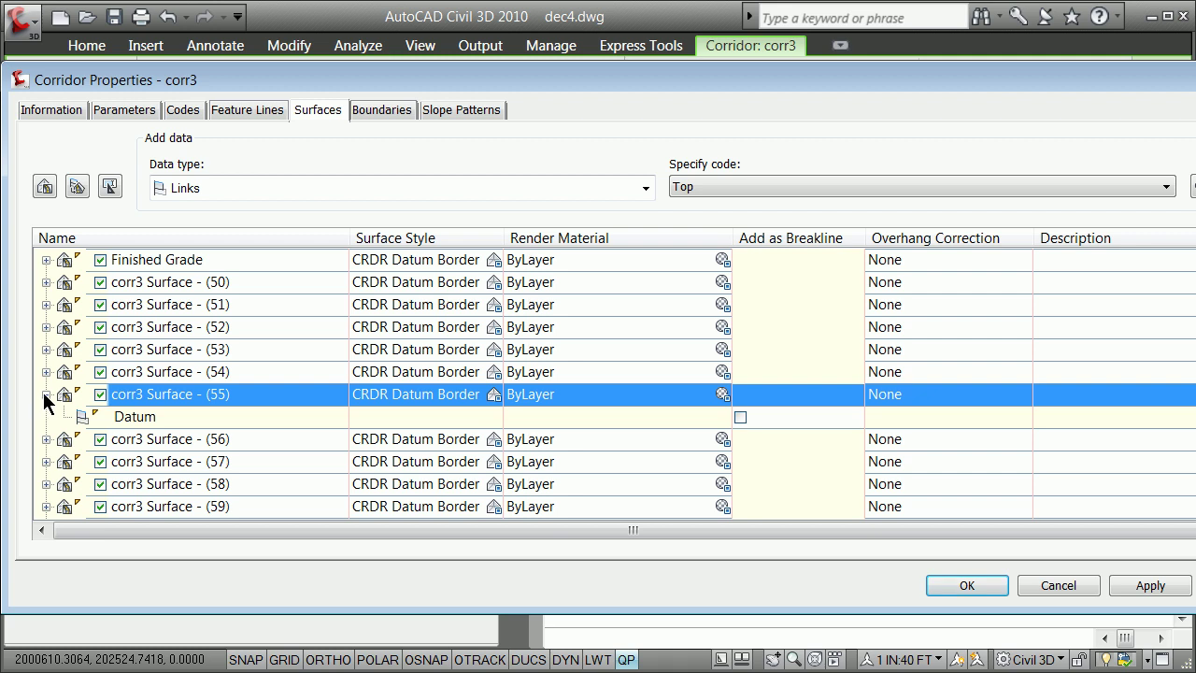
click(165, 393)
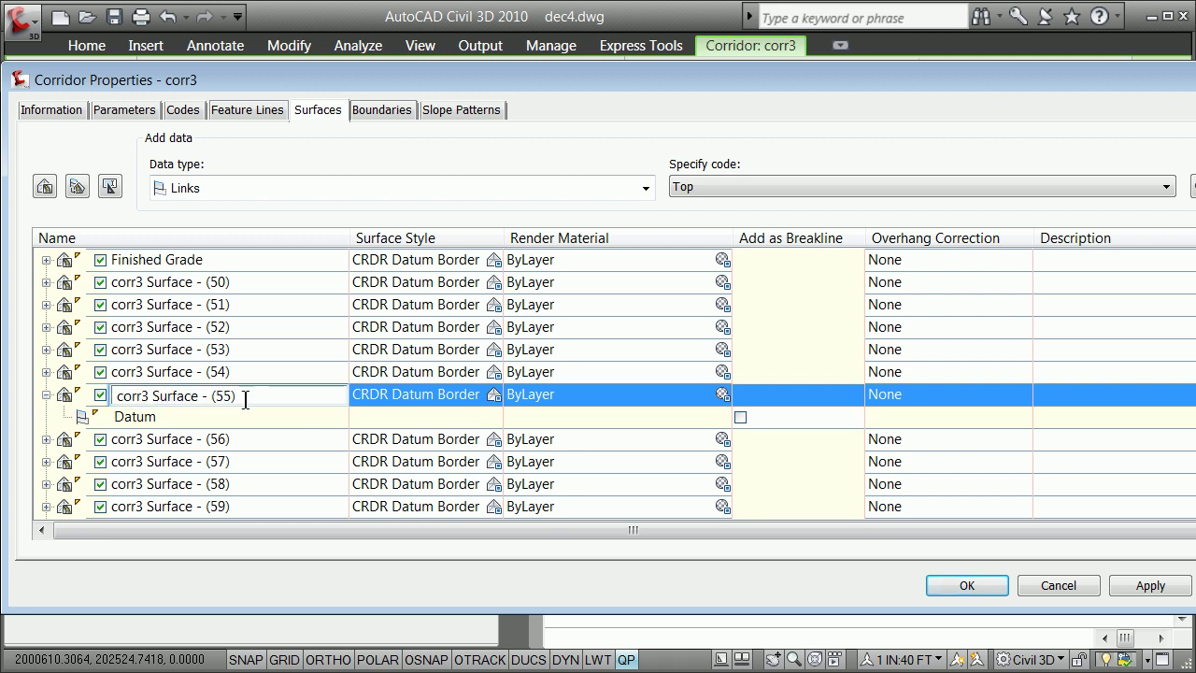
drag(239, 396, 118, 395)
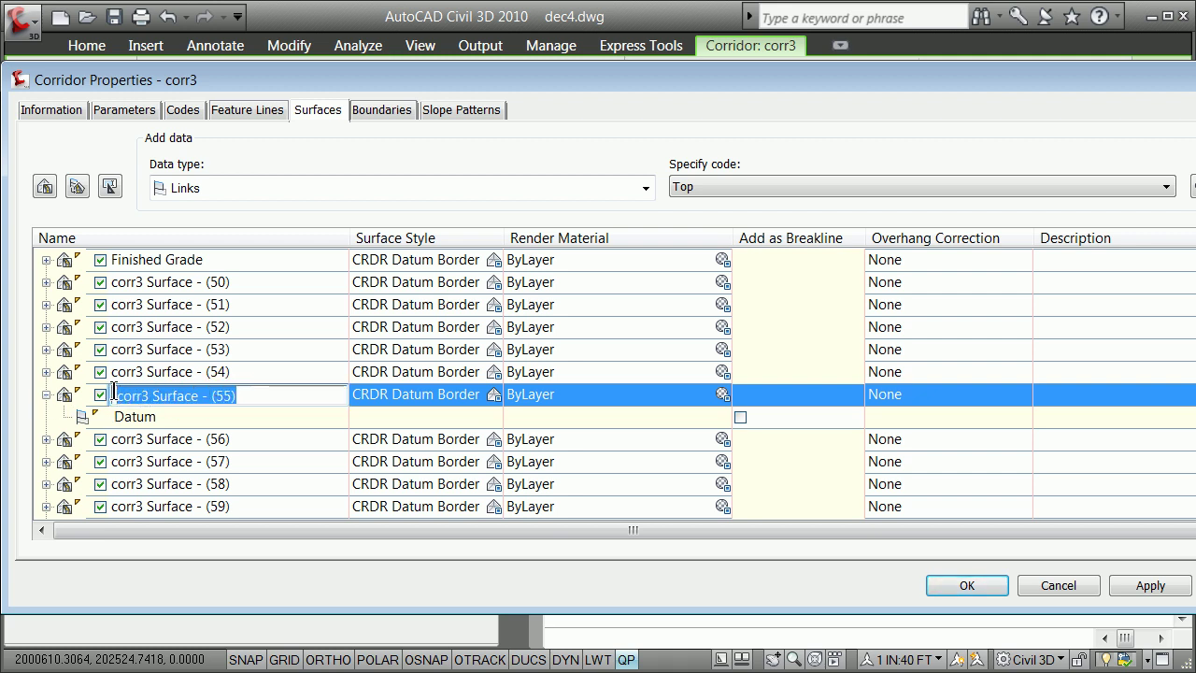
text(Finished)
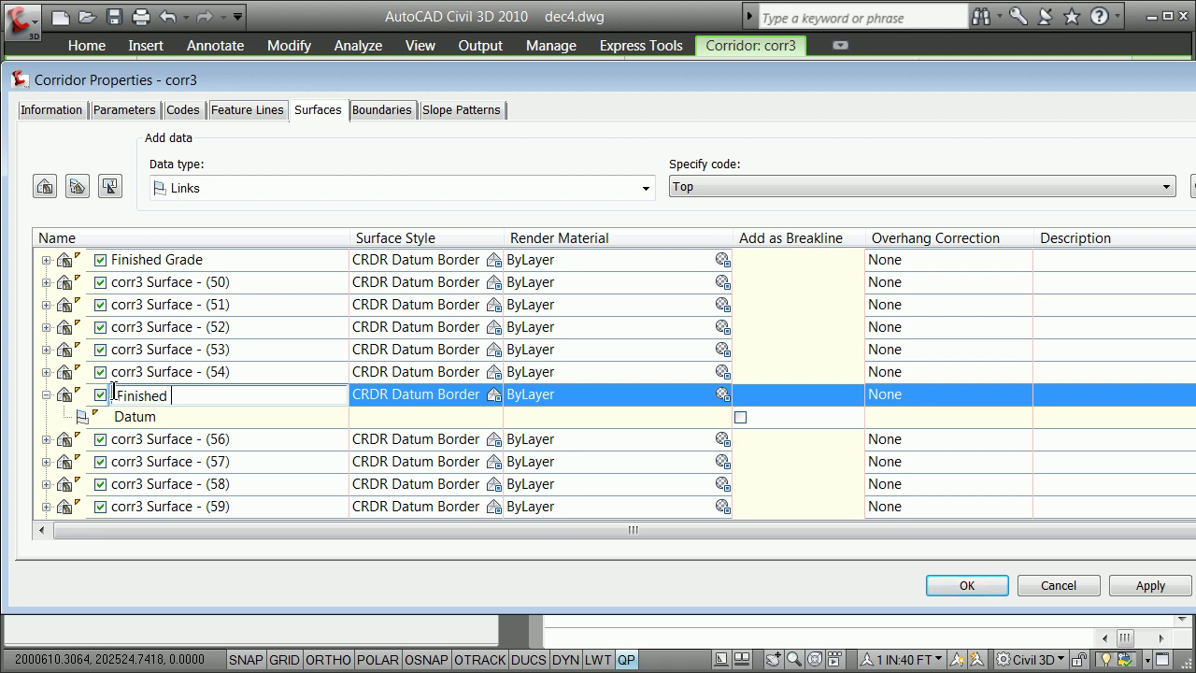
text( Subgrade)
click(248, 365)
Step: Delete corr3 Surface - (50) from the corridor surfaces
click(203, 279)
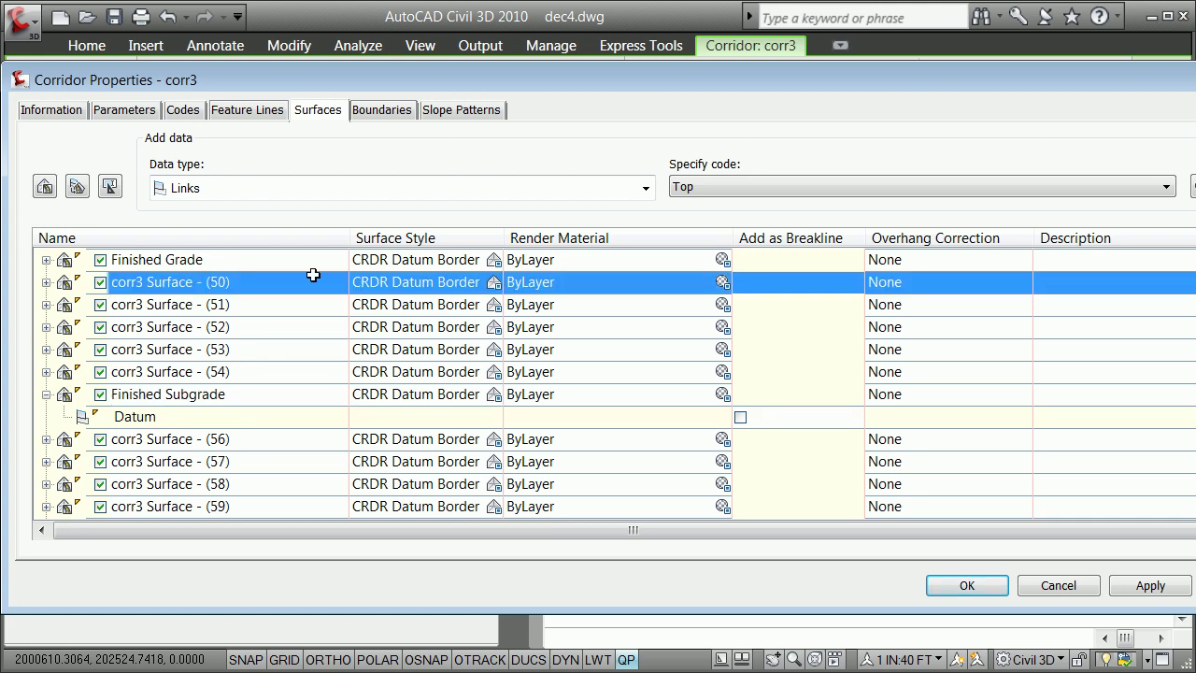
key(Delete)
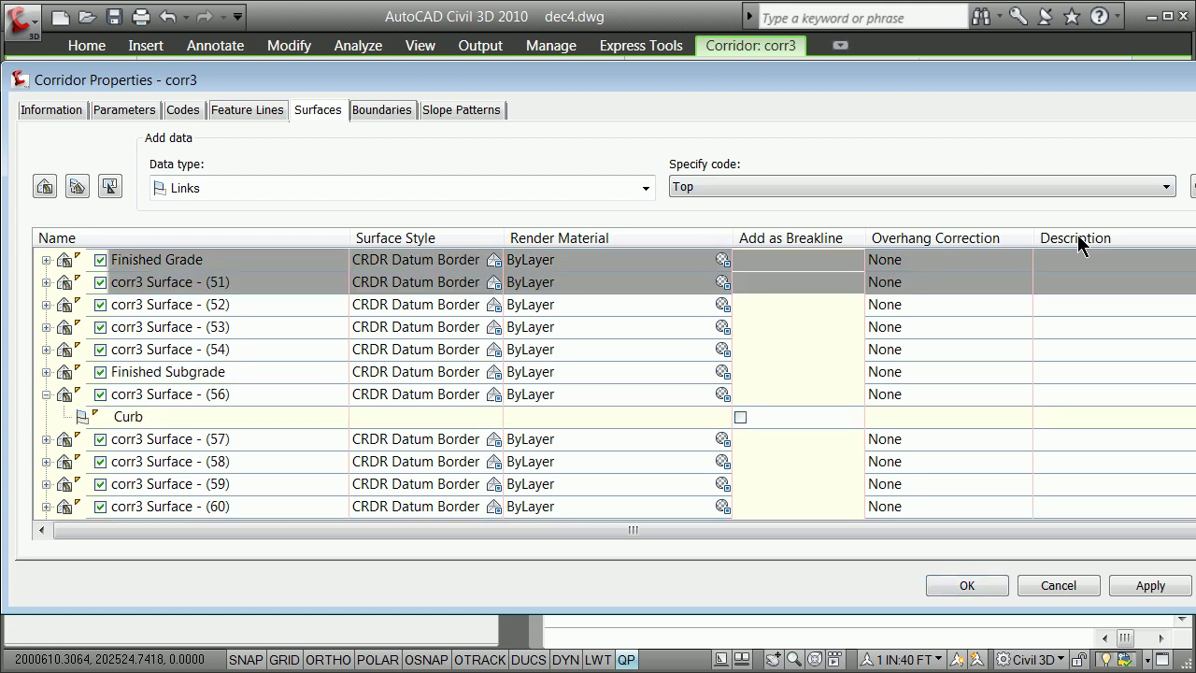
click(245, 308)
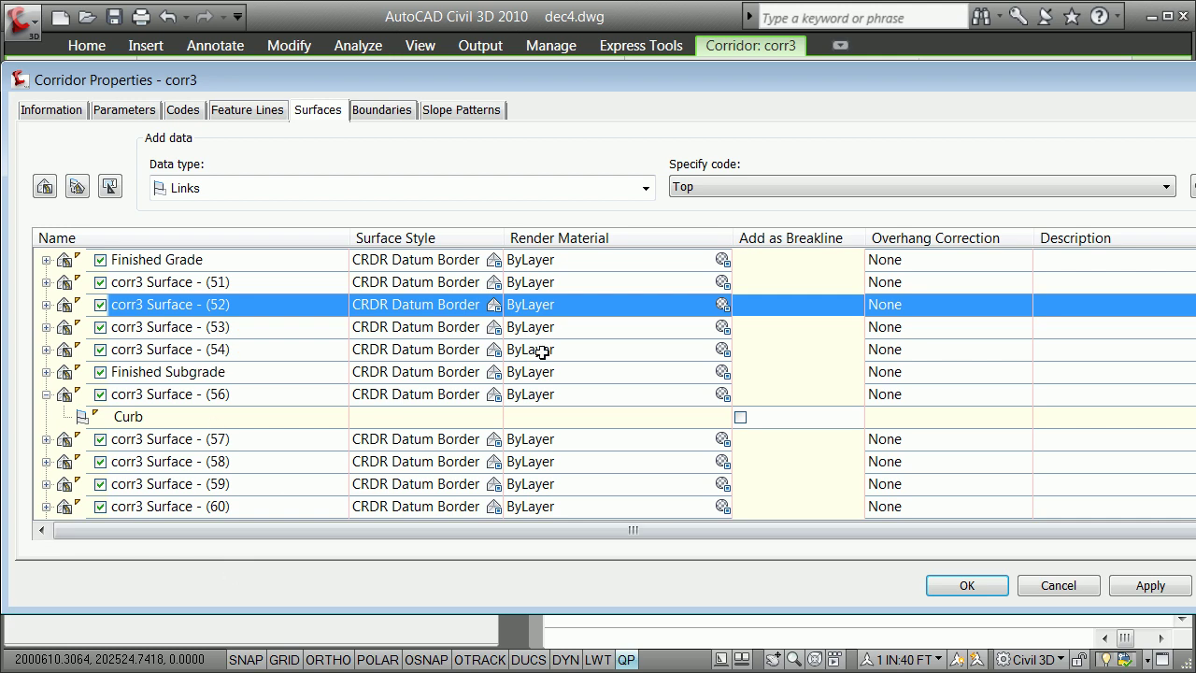
Step: Delete corr3 Surfaces (63) through (56) from the end of the corridor surface list
scroll(617, 383, down, 1)
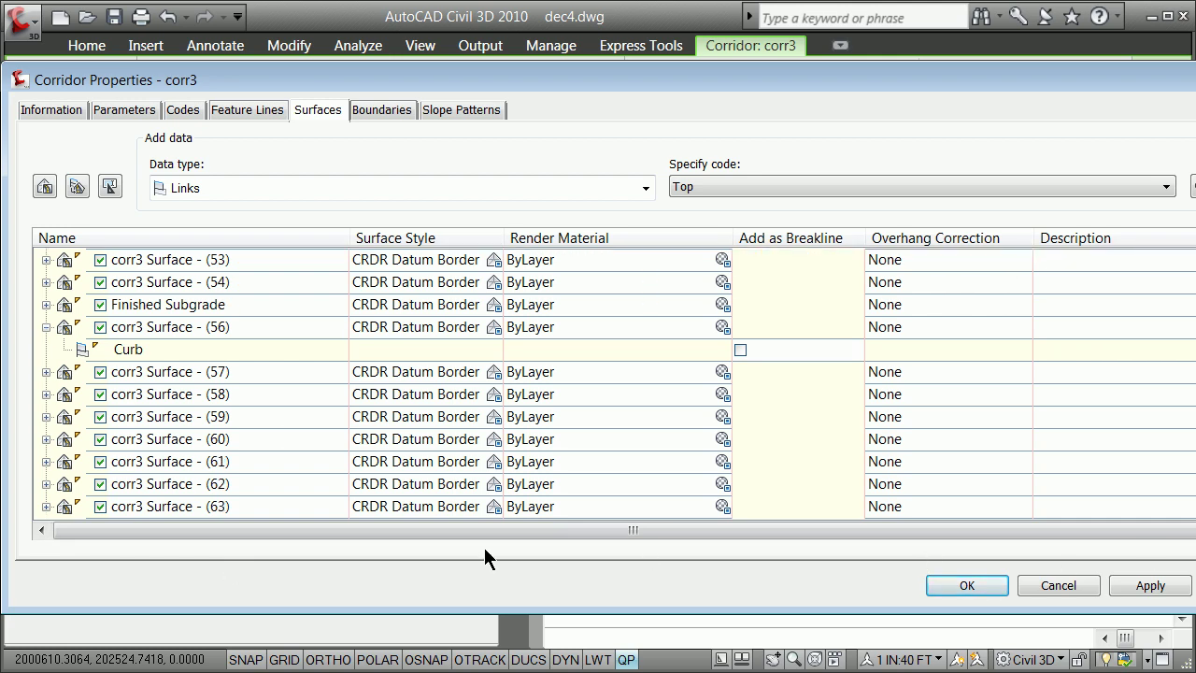
click(241, 505)
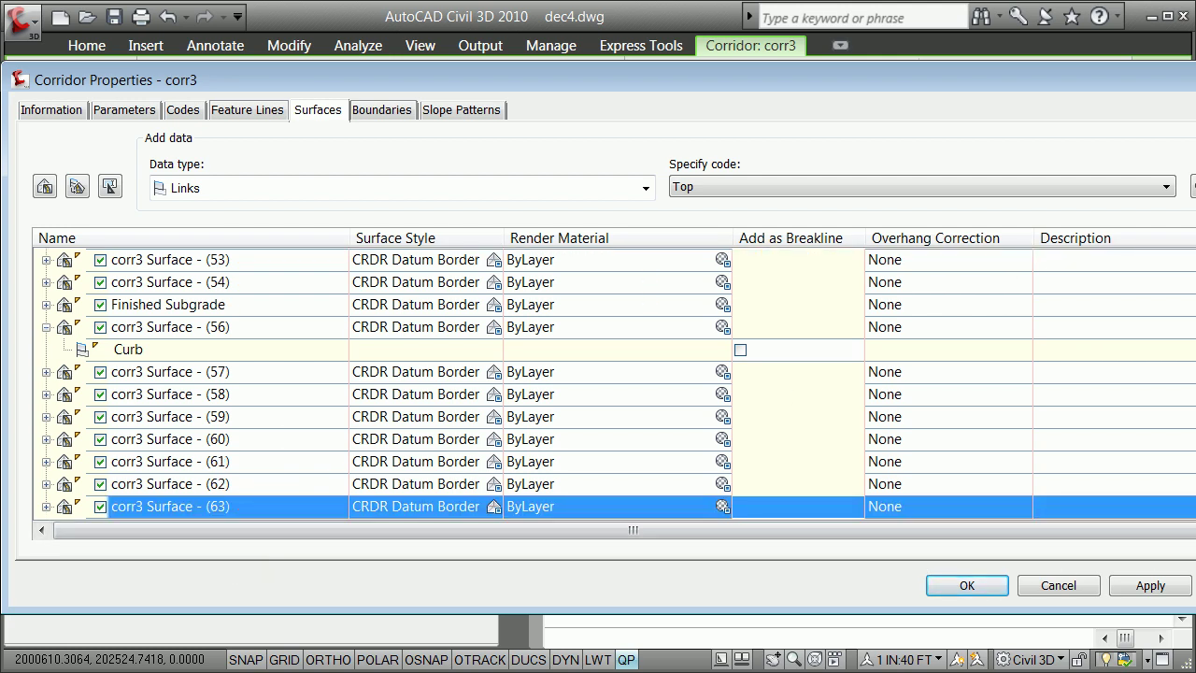
scroll(617, 383, up, 1)
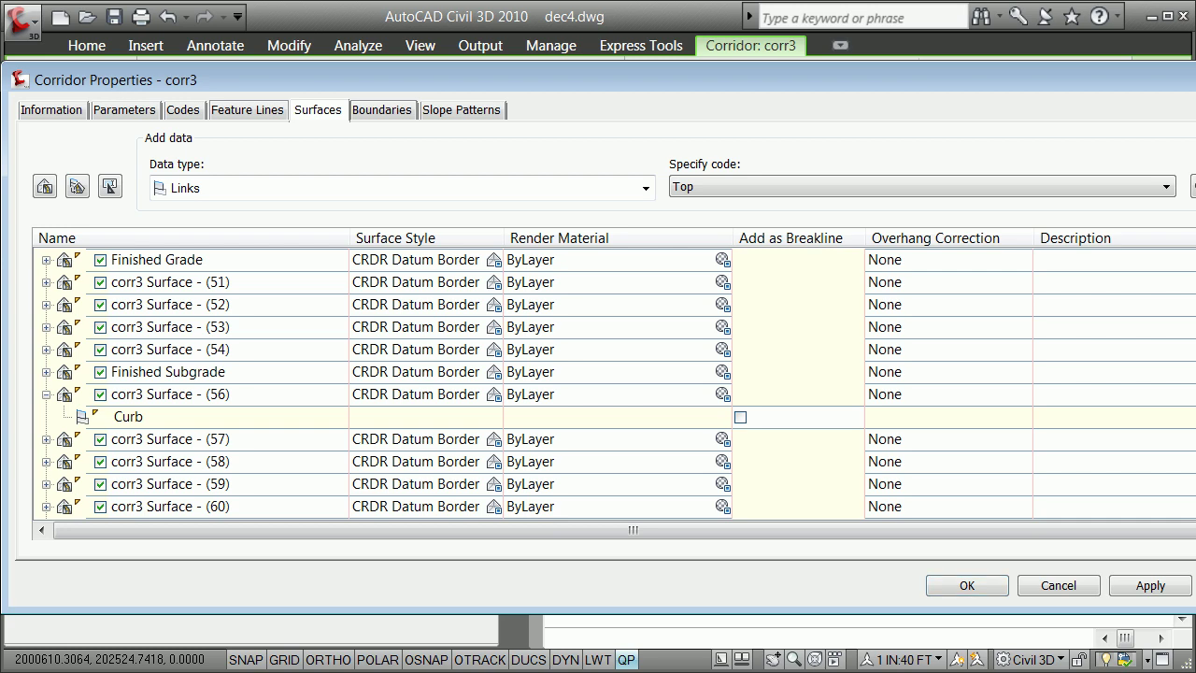
scroll(616, 383, down, 1)
click(262, 502)
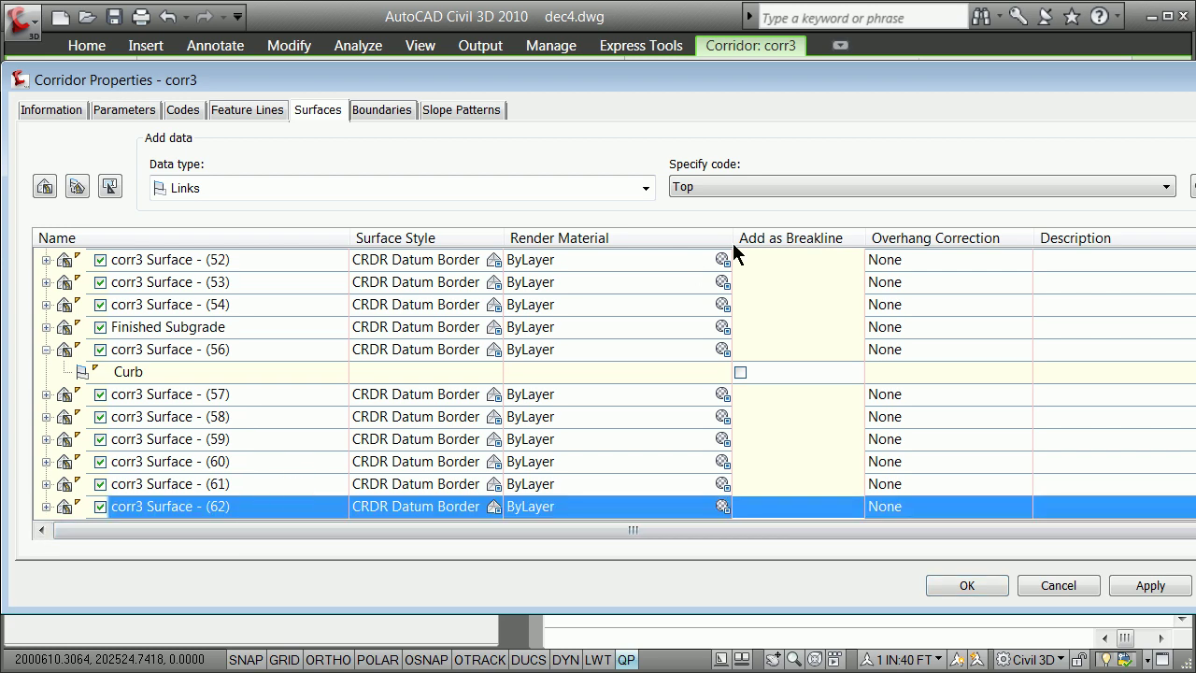
scroll(617, 383, up, 1)
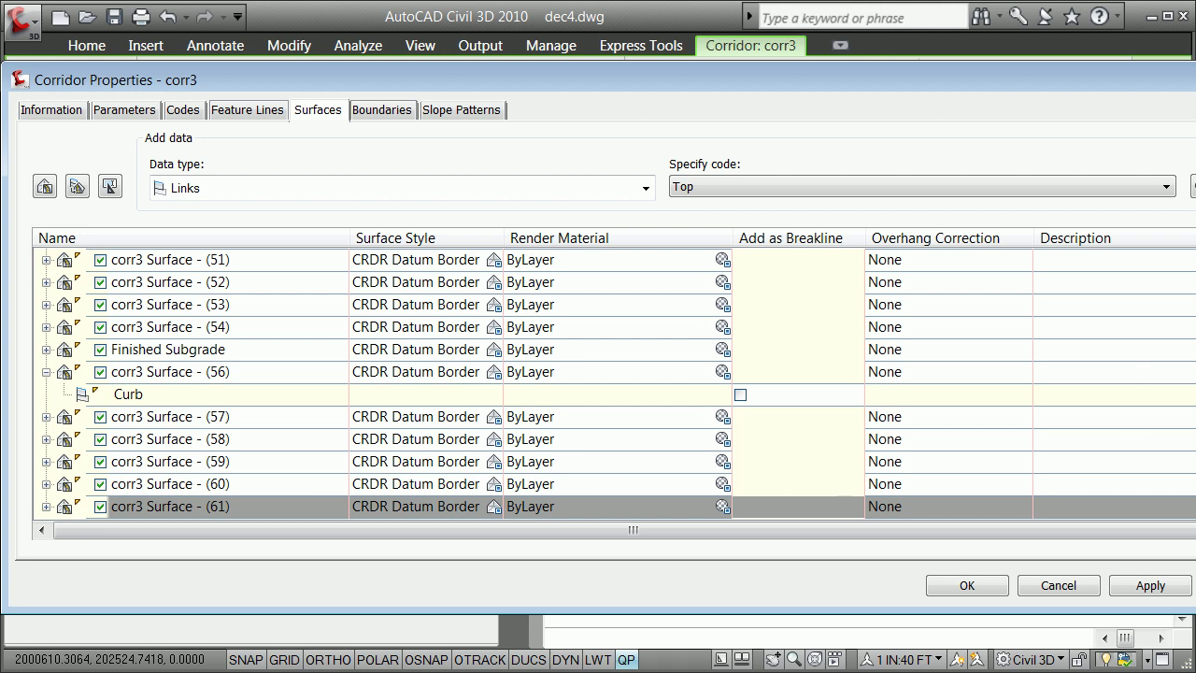
scroll(617, 383, up, 1)
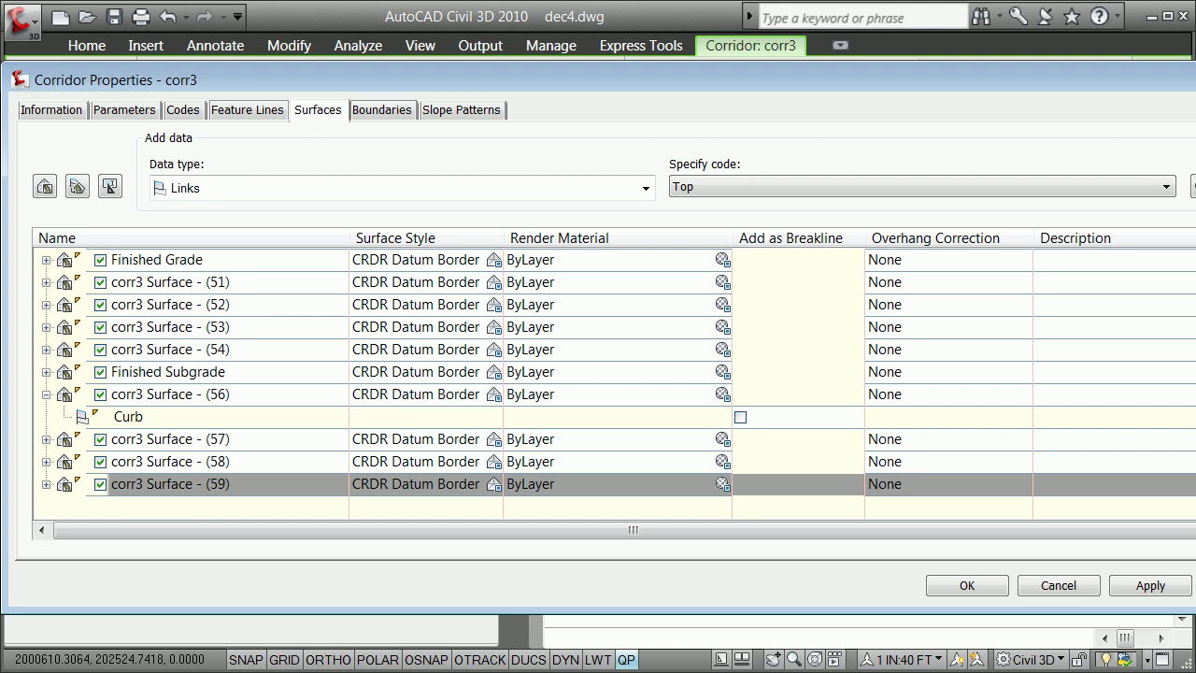
key(Delete)
key(Delete)
key(Delete)
key(Delete)
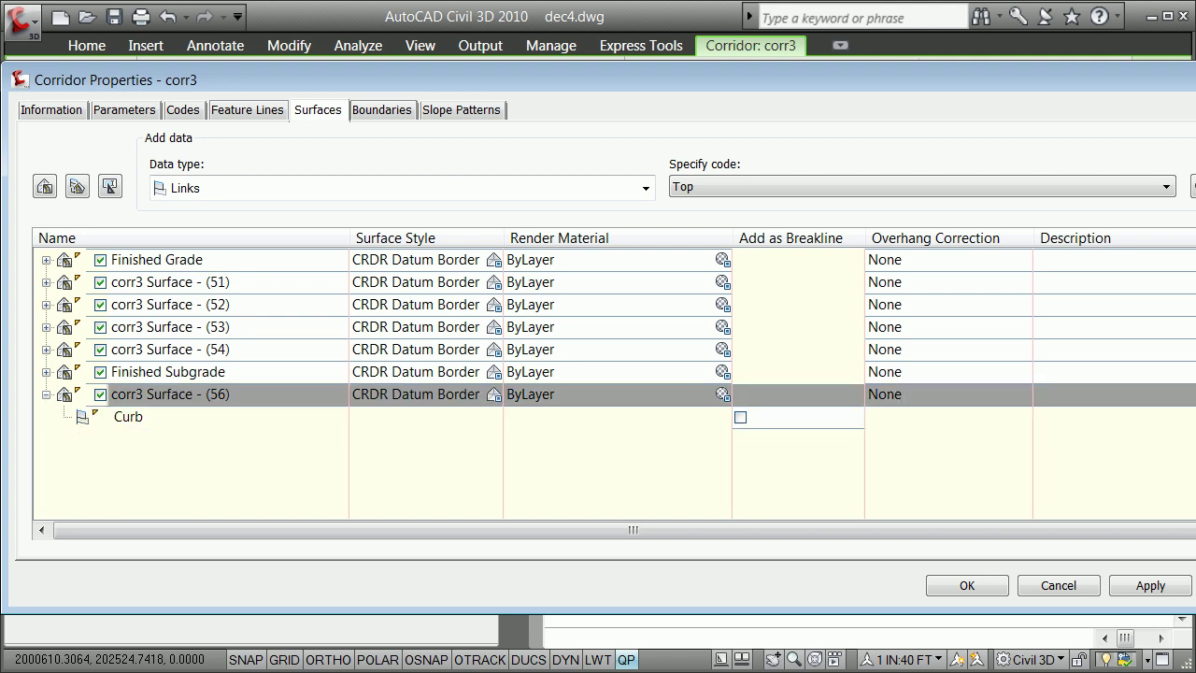
Step: Delete corr3 Surfaces (54), (51), (52) and (53), keeping only Finished Grade and Finished Subgrade in the corridor surfaces
click(201, 349)
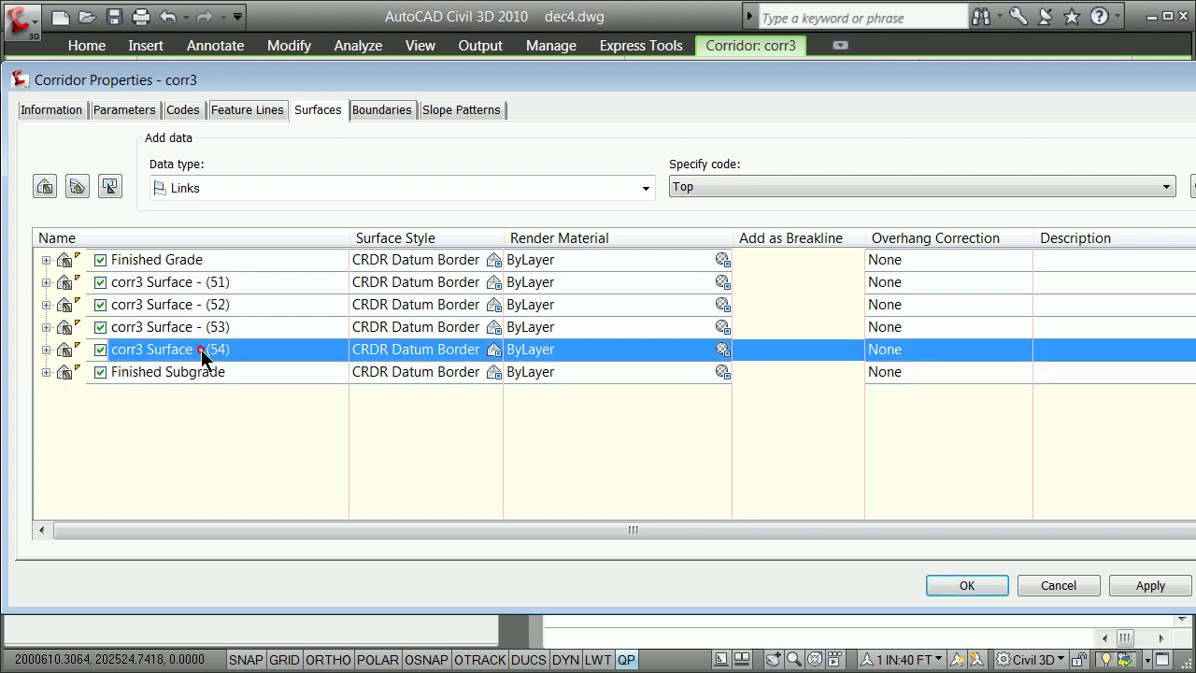
key(Delete)
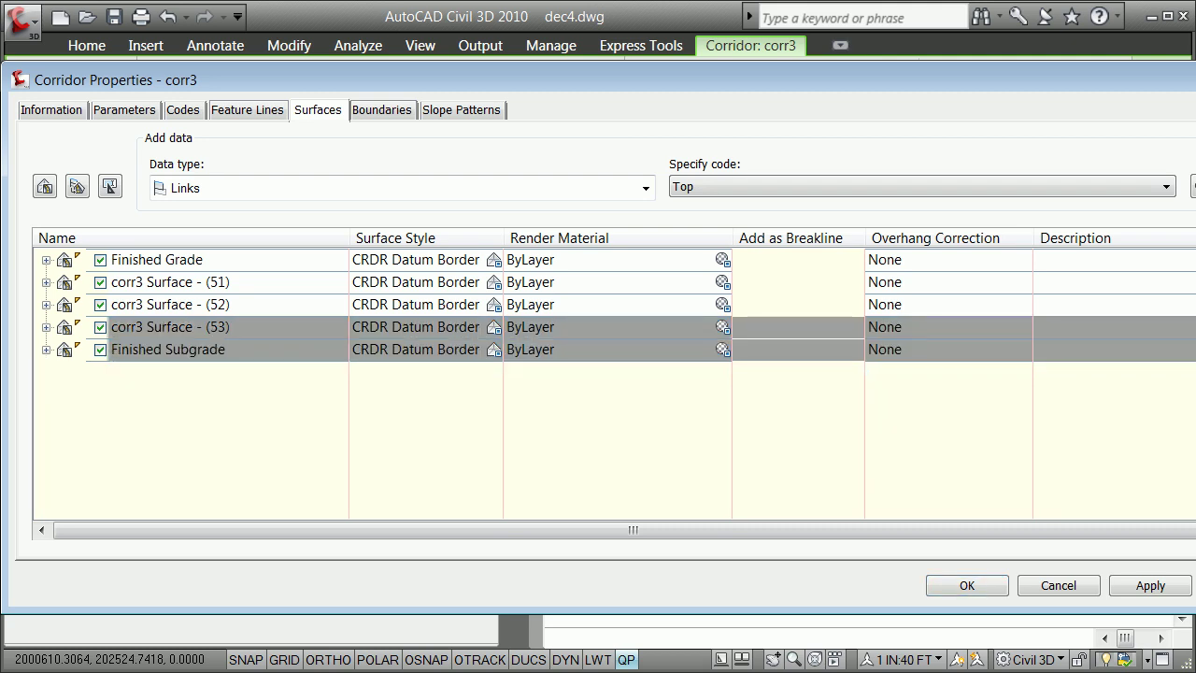
click(308, 336)
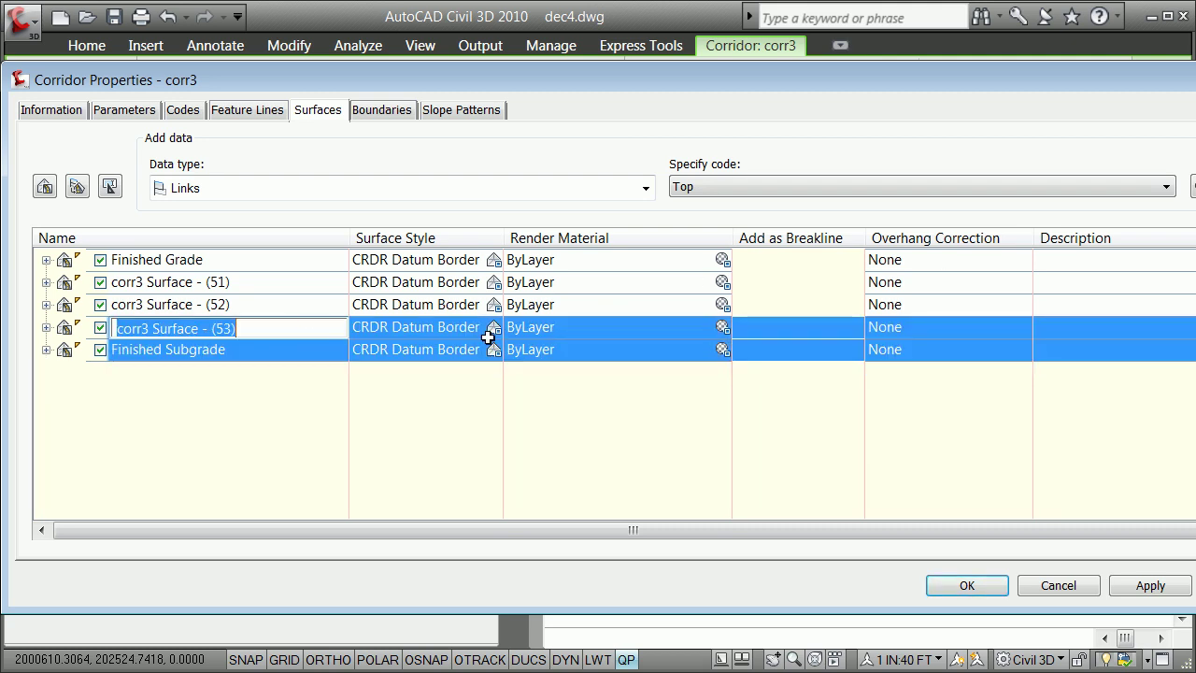
click(158, 282)
key(Delete)
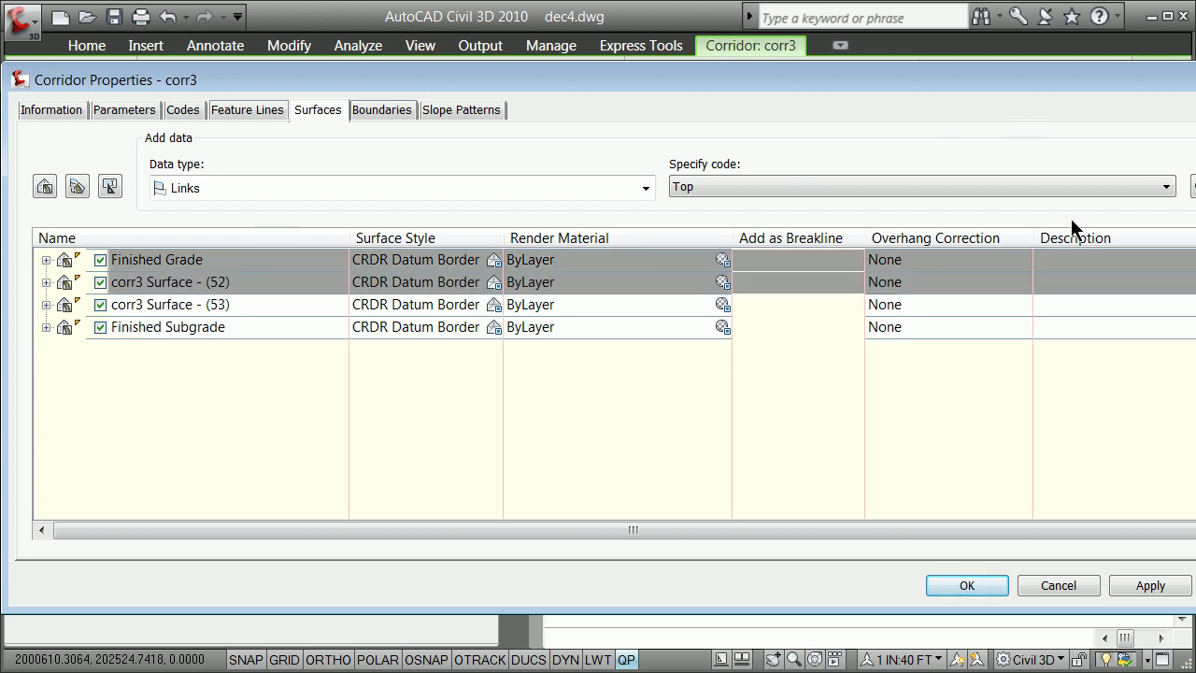
click(240, 282)
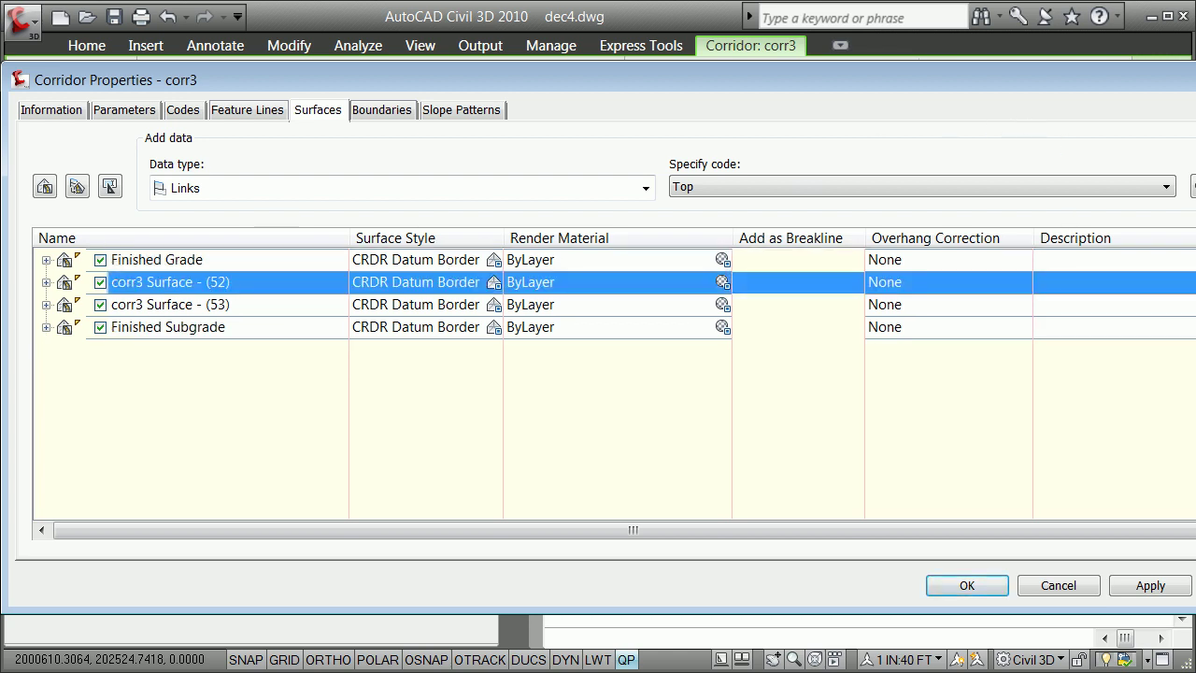
key(Delete)
click(194, 280)
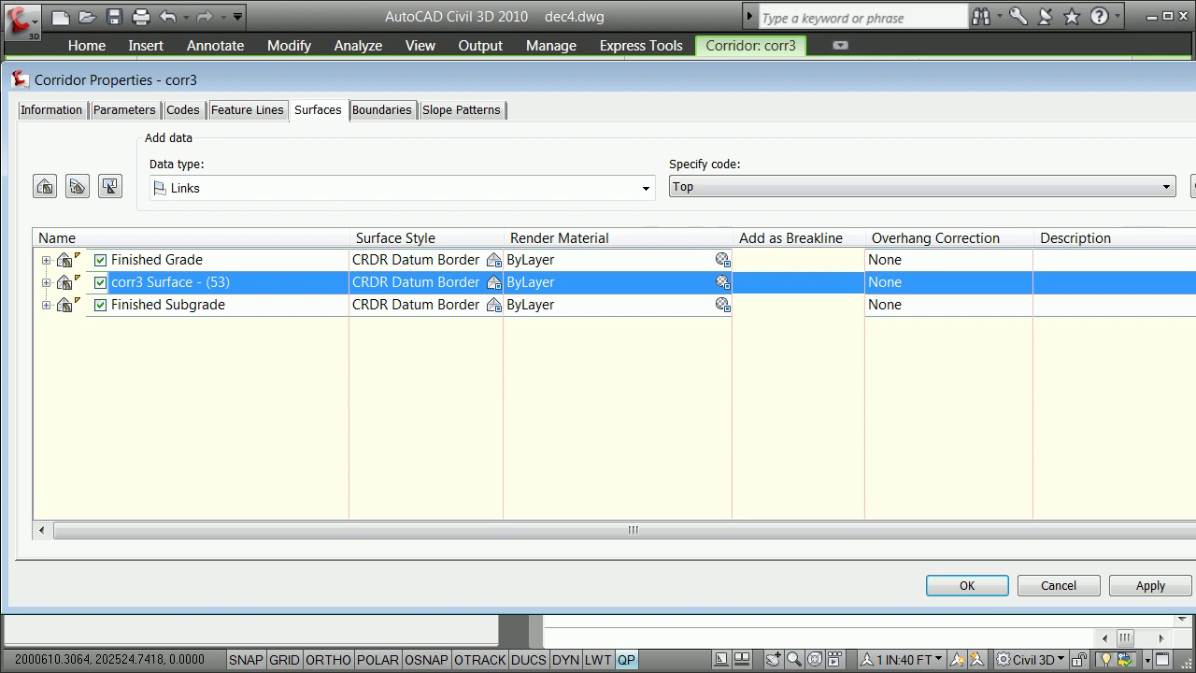
key(Delete)
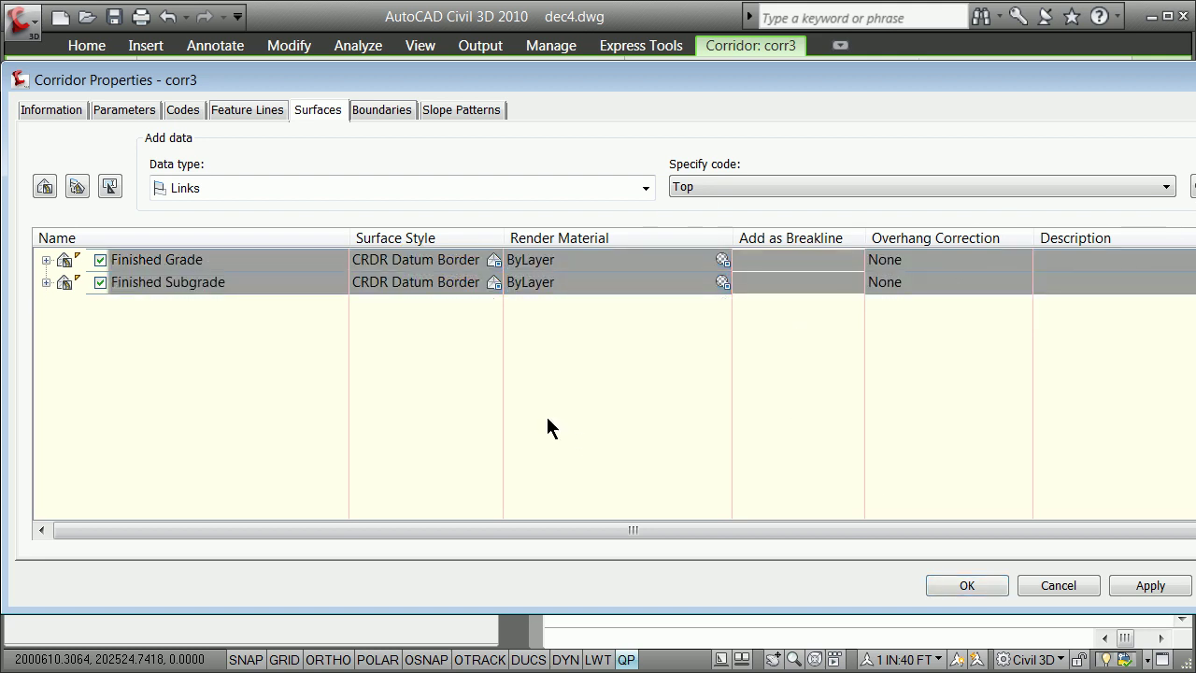
click(425, 267)
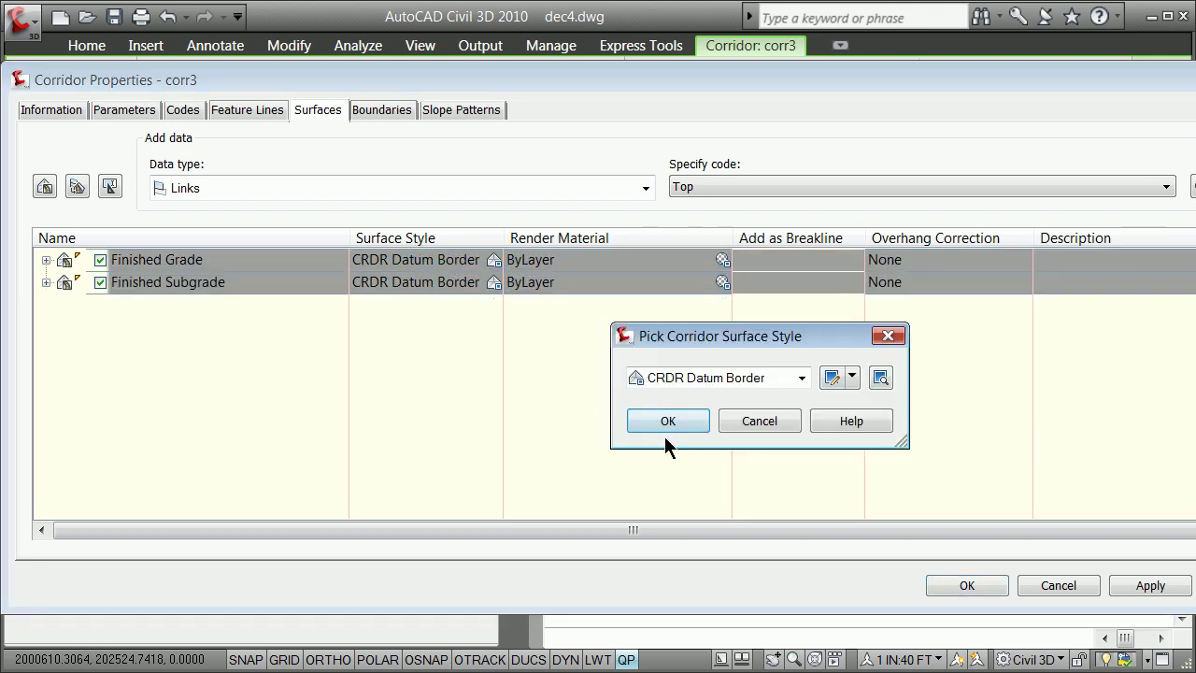
click(758, 422)
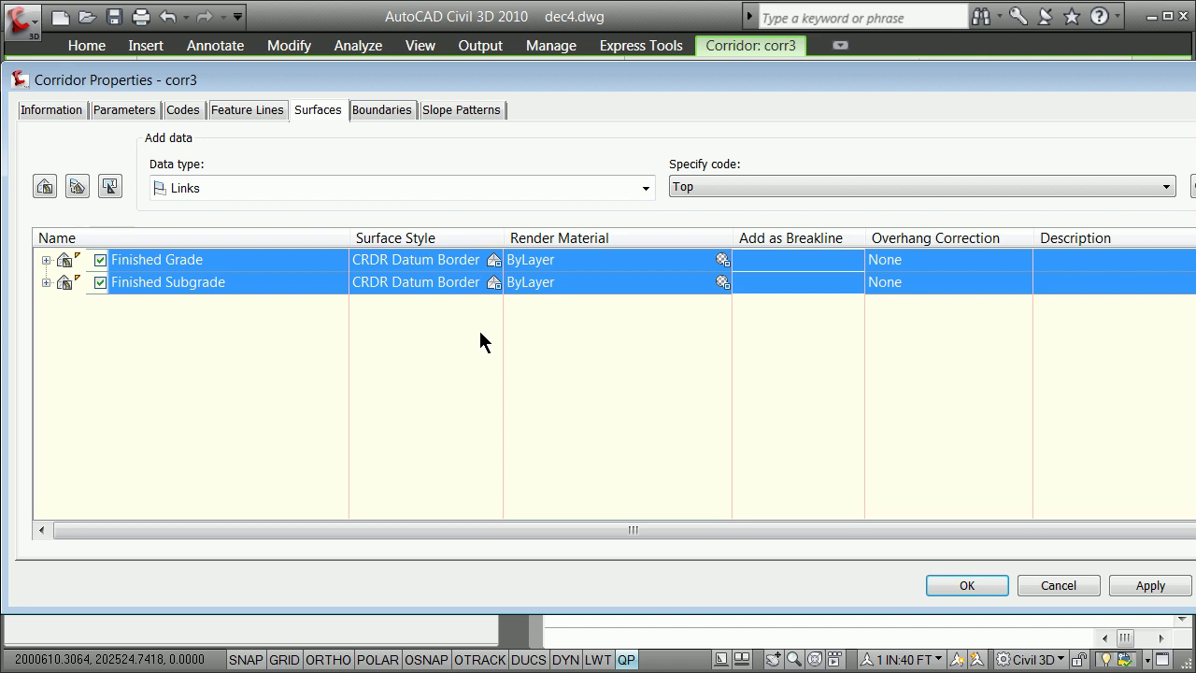
click(459, 281)
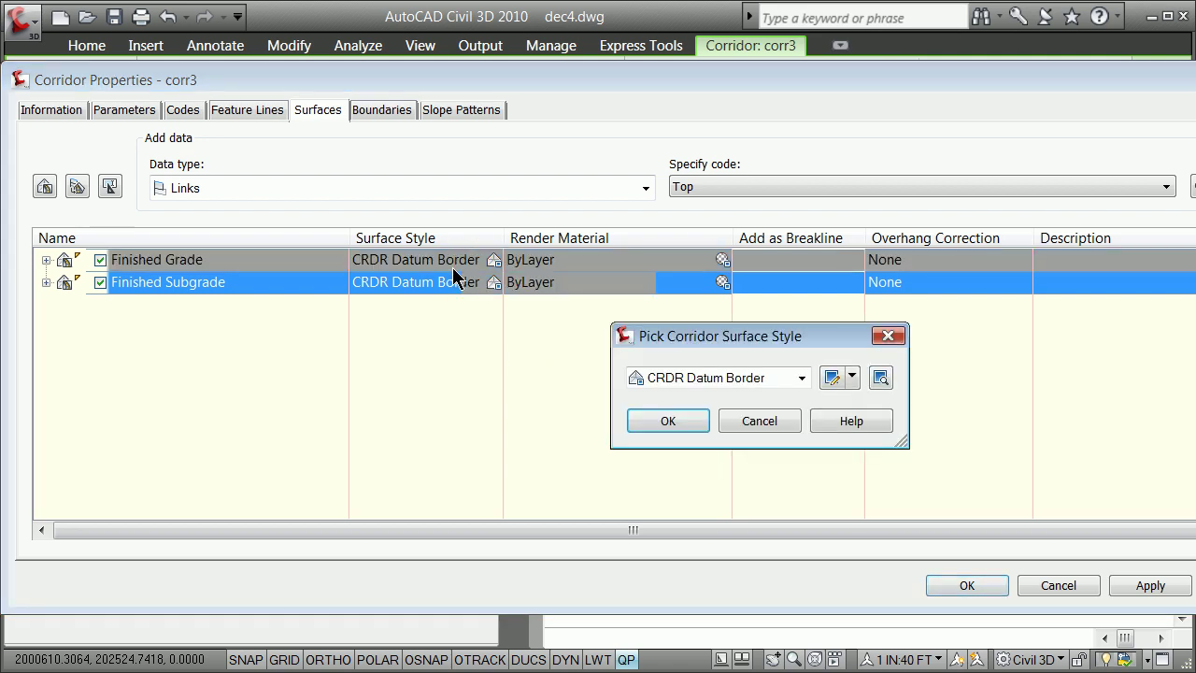
click(802, 378)
click(854, 422)
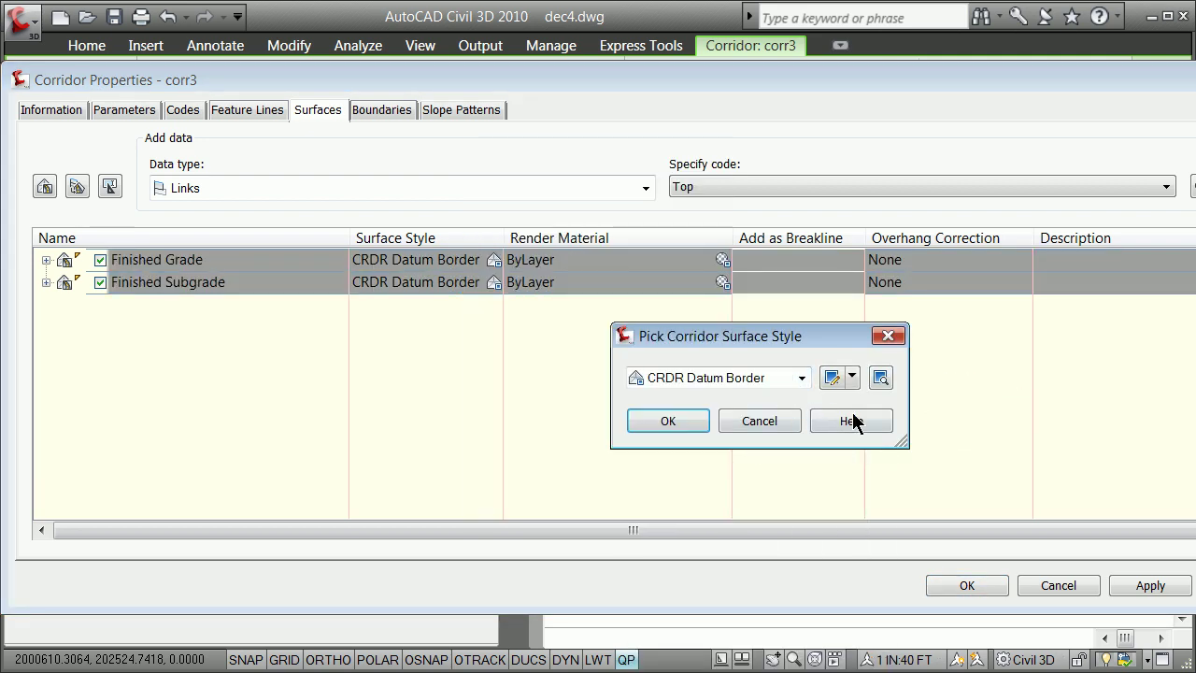
click(674, 422)
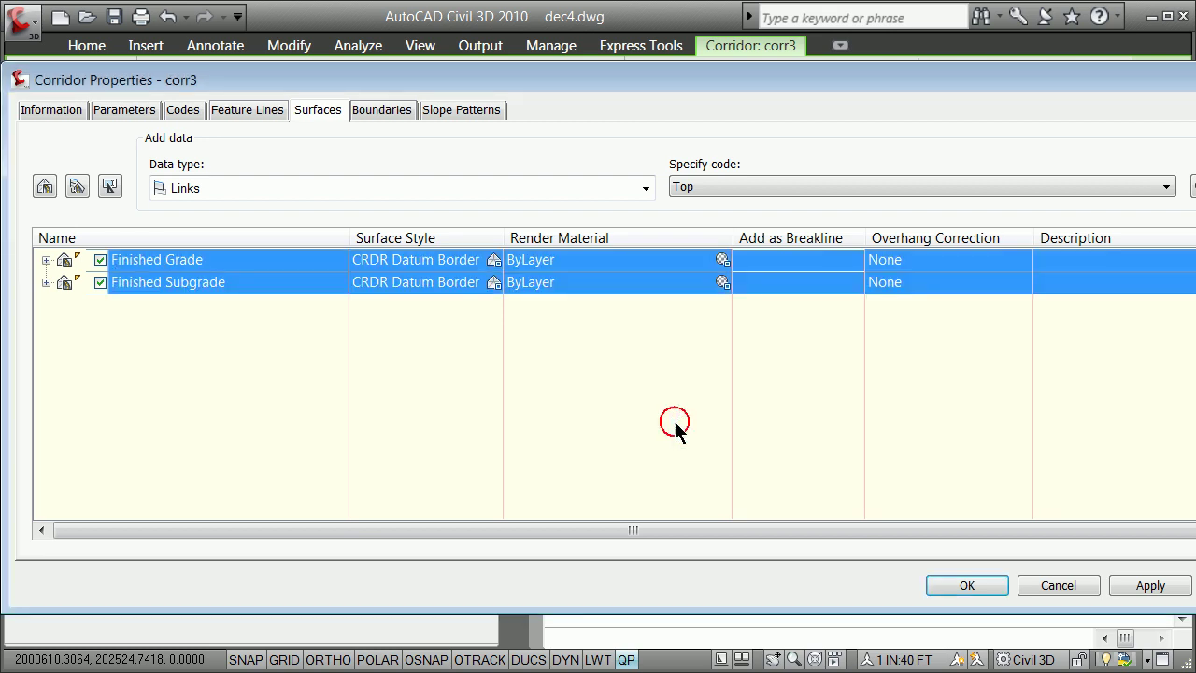
Step: Check the boundary entries of the corr3 surfaces and apply the corridor property changes
click(368, 110)
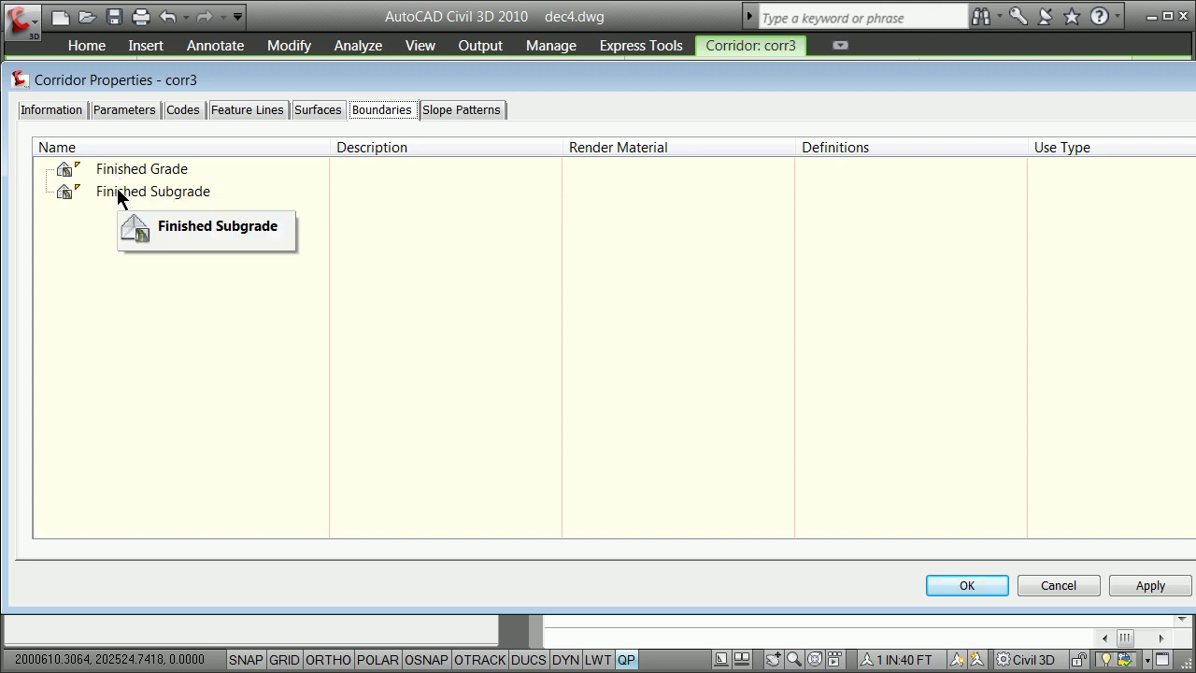
click(1137, 585)
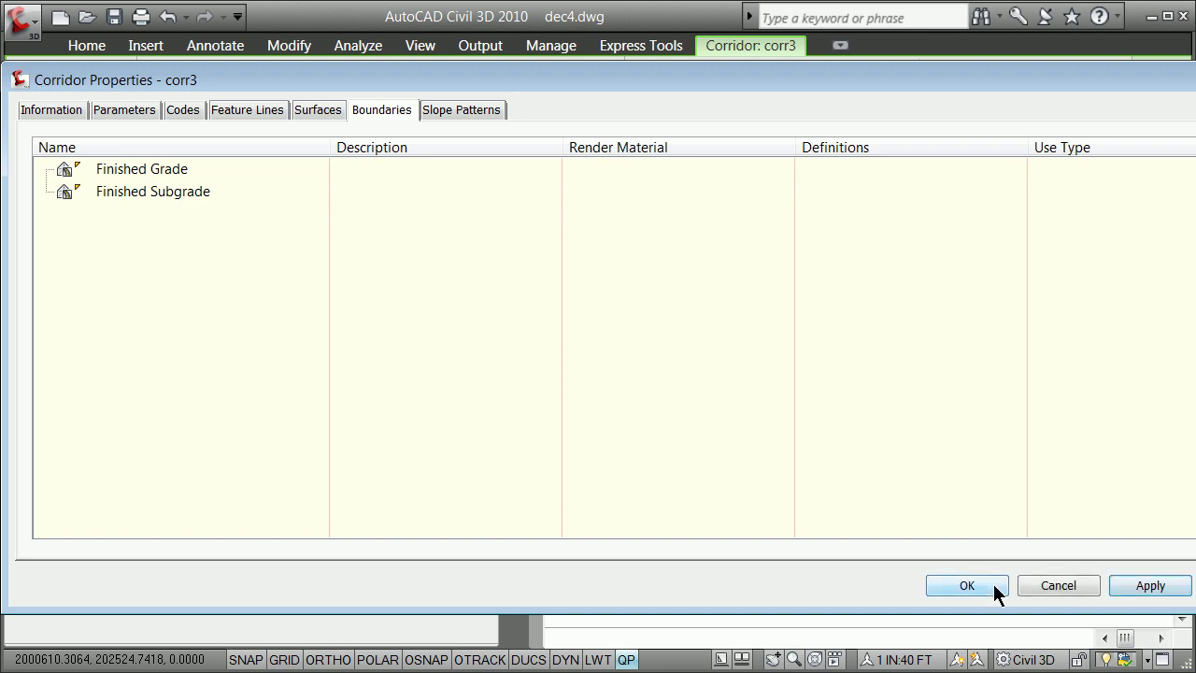
click(993, 583)
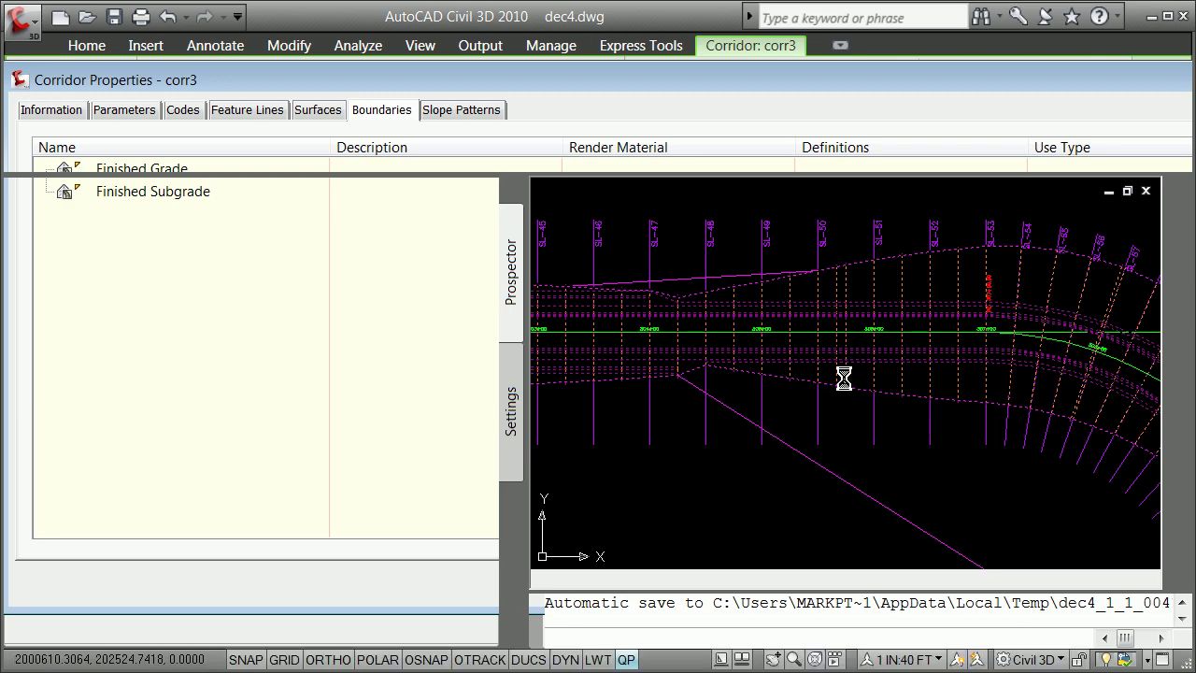
Step: Select sample line SL-47 on the corridor and start sampling more sources for its sample line group
scroll(881, 480, down, 5)
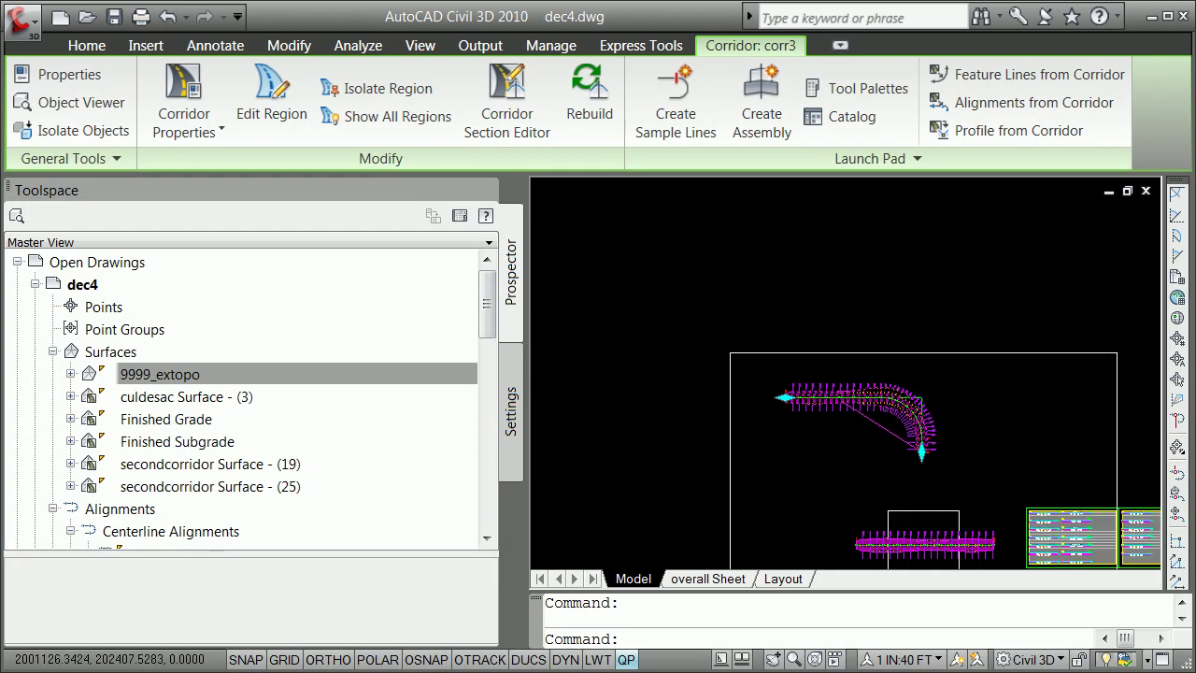
scroll(774, 486, up, 8)
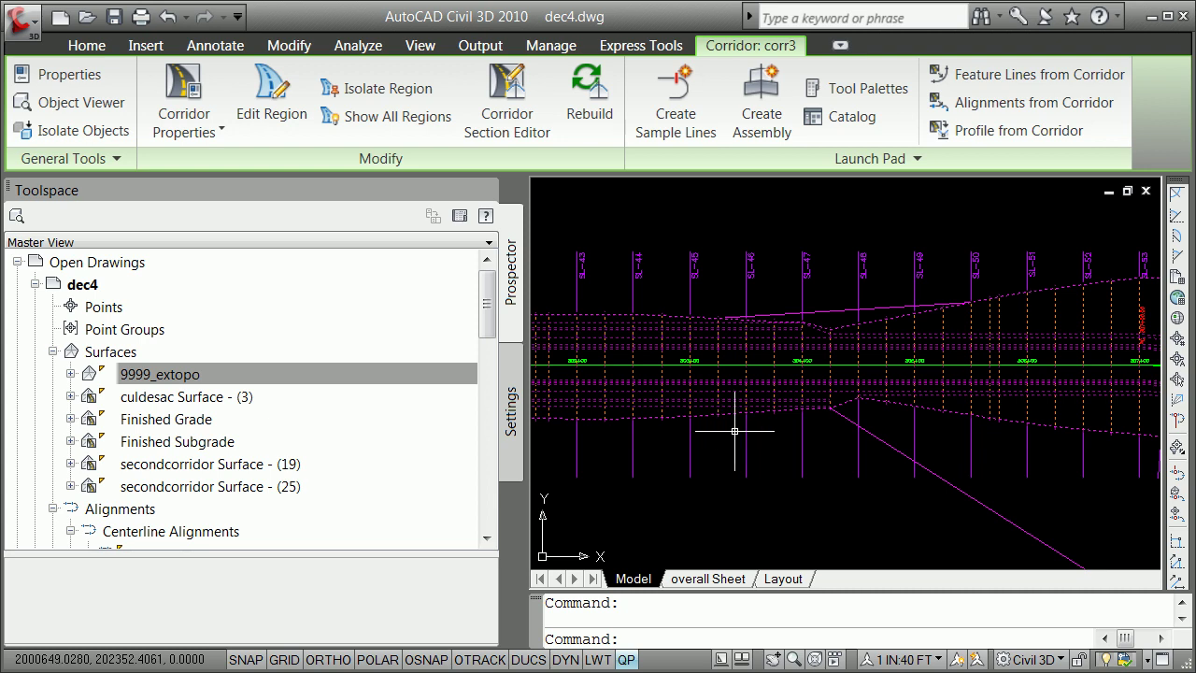
click(743, 439)
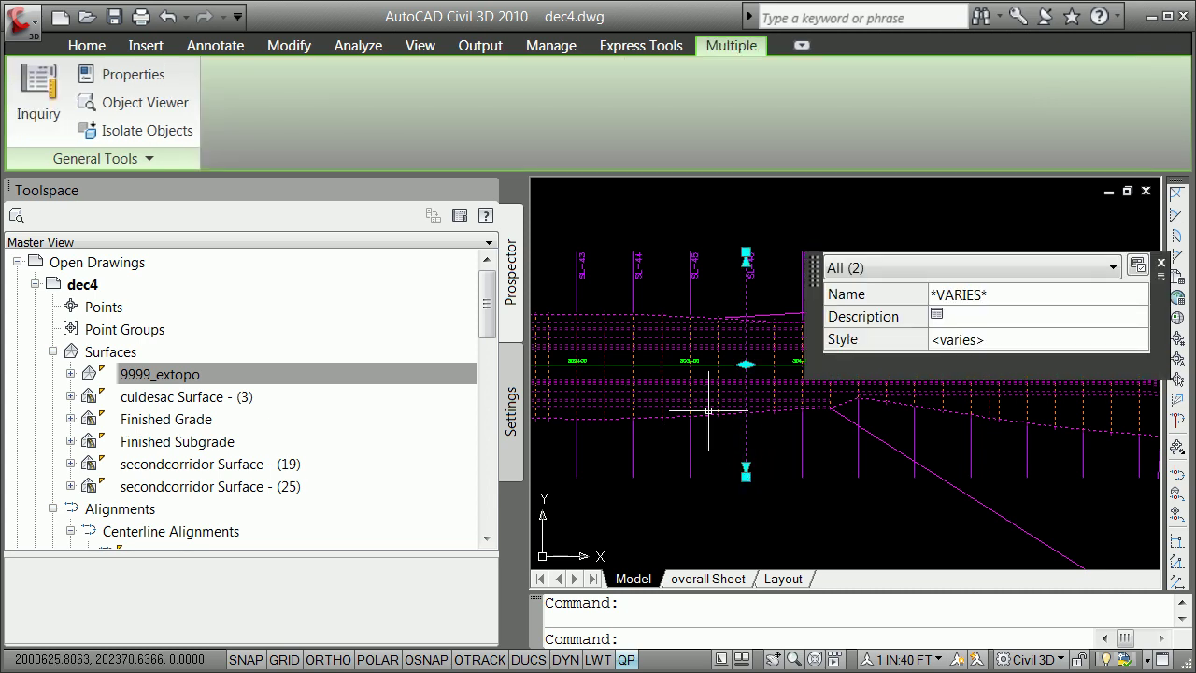
key(Escape)
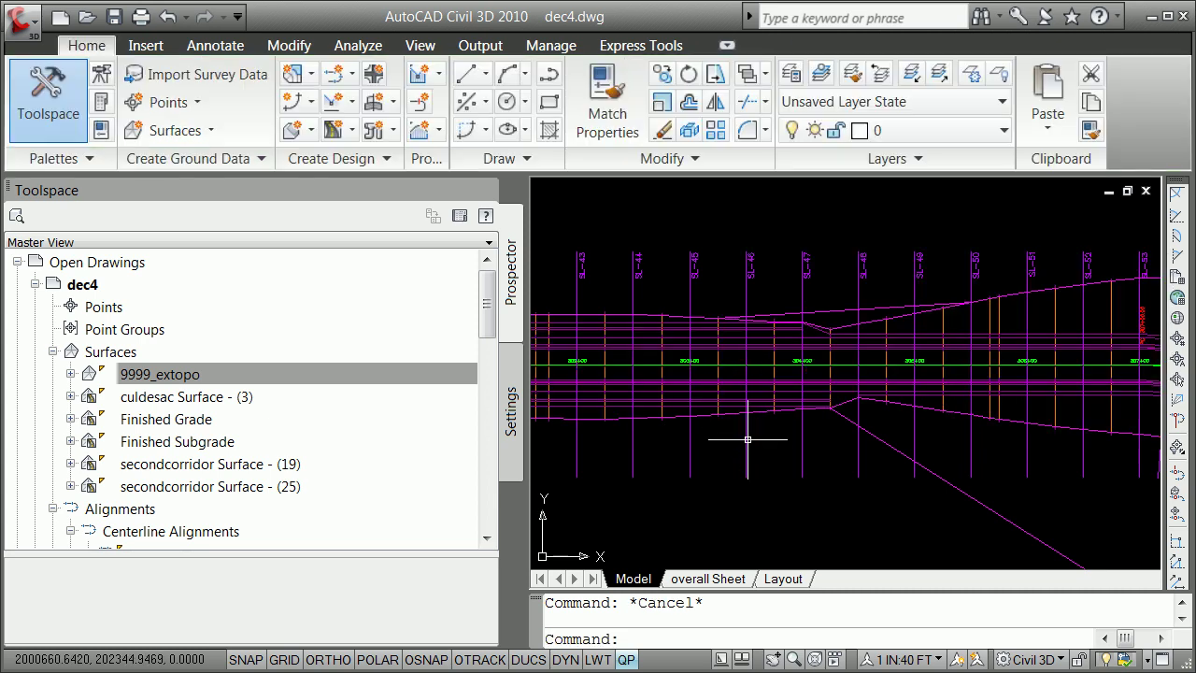
click(802, 439)
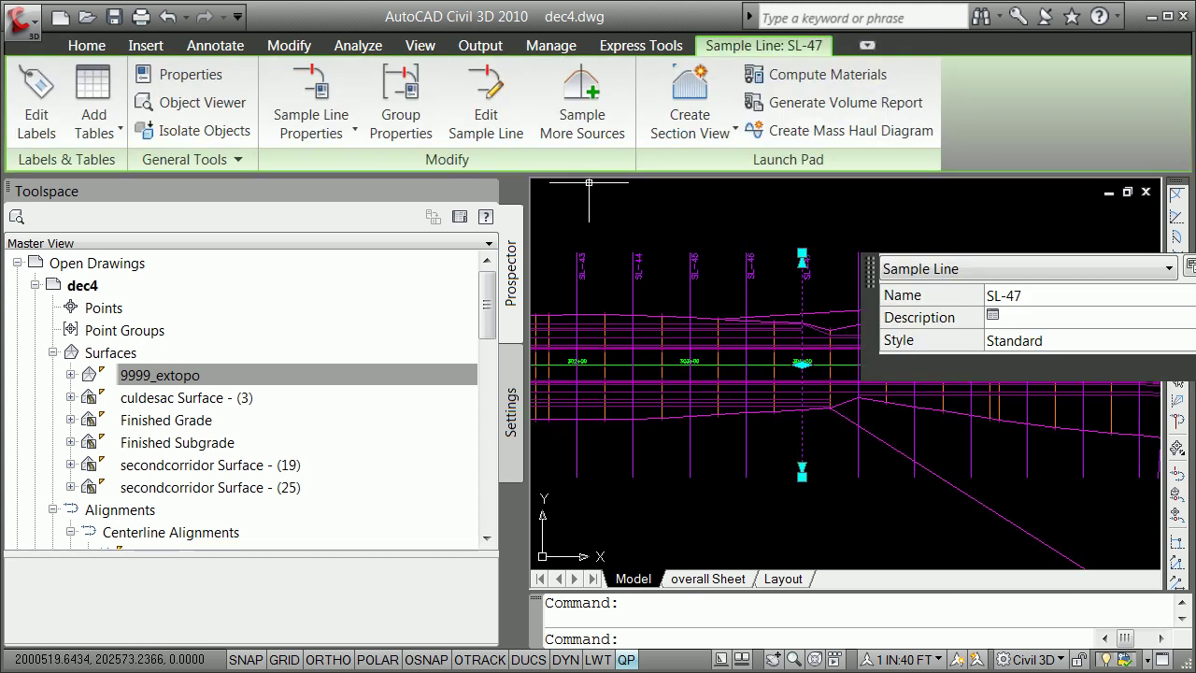
click(584, 93)
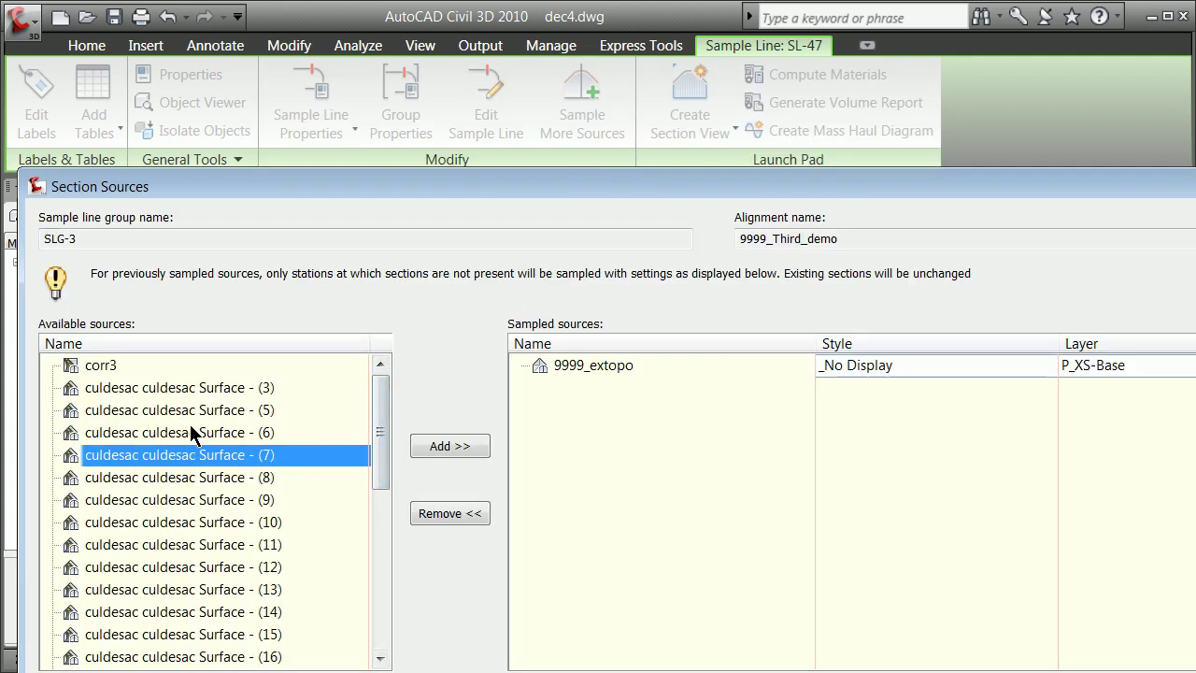
Step: Add corr3 Finished Grade and corr3 Finished Subgrade to the sampled sources of SLG-3
drag(380, 415, 334, 368)
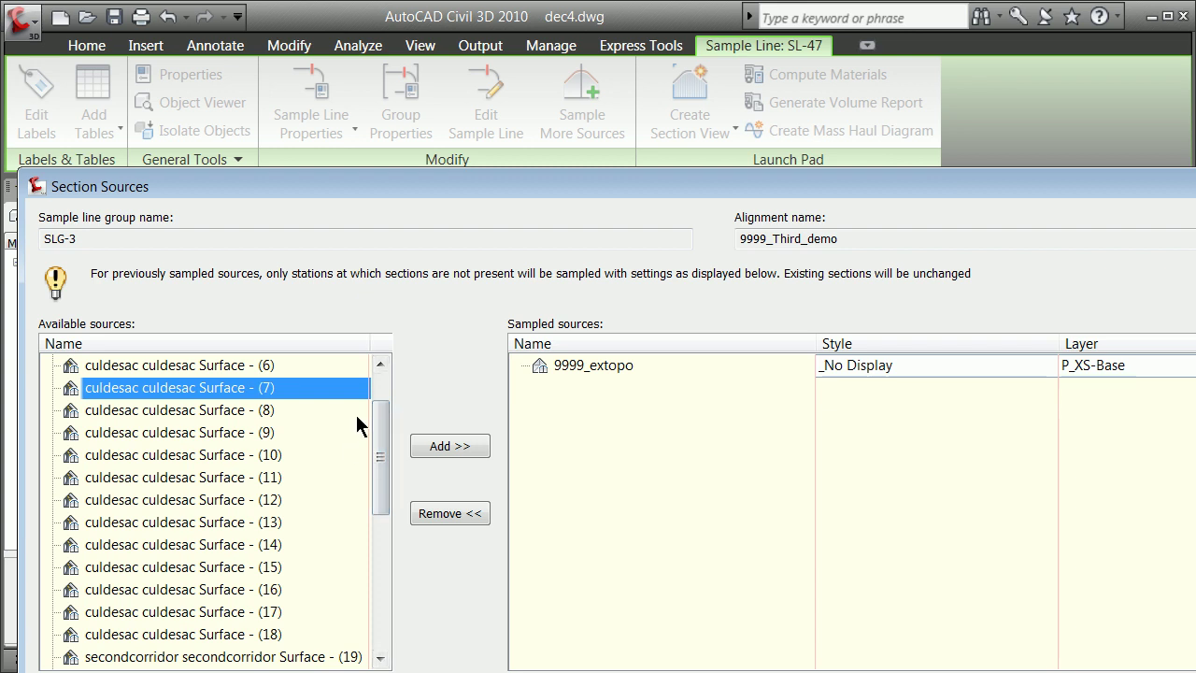
drag(373, 421, 374, 659)
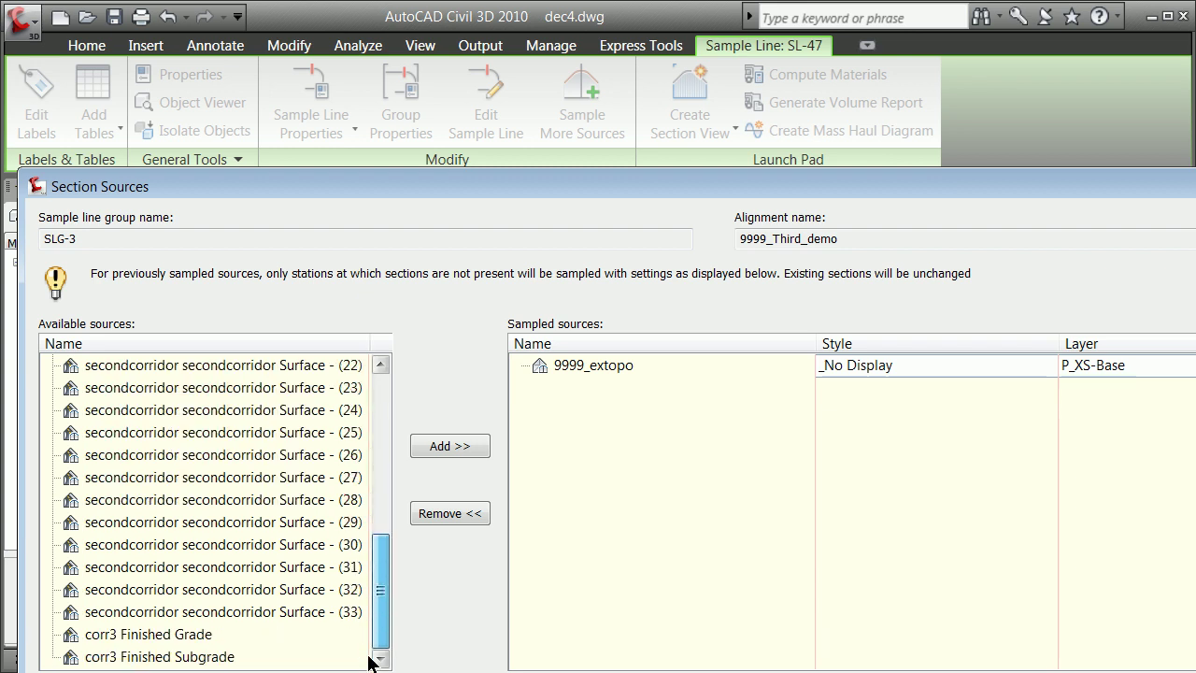
click(174, 635)
click(415, 451)
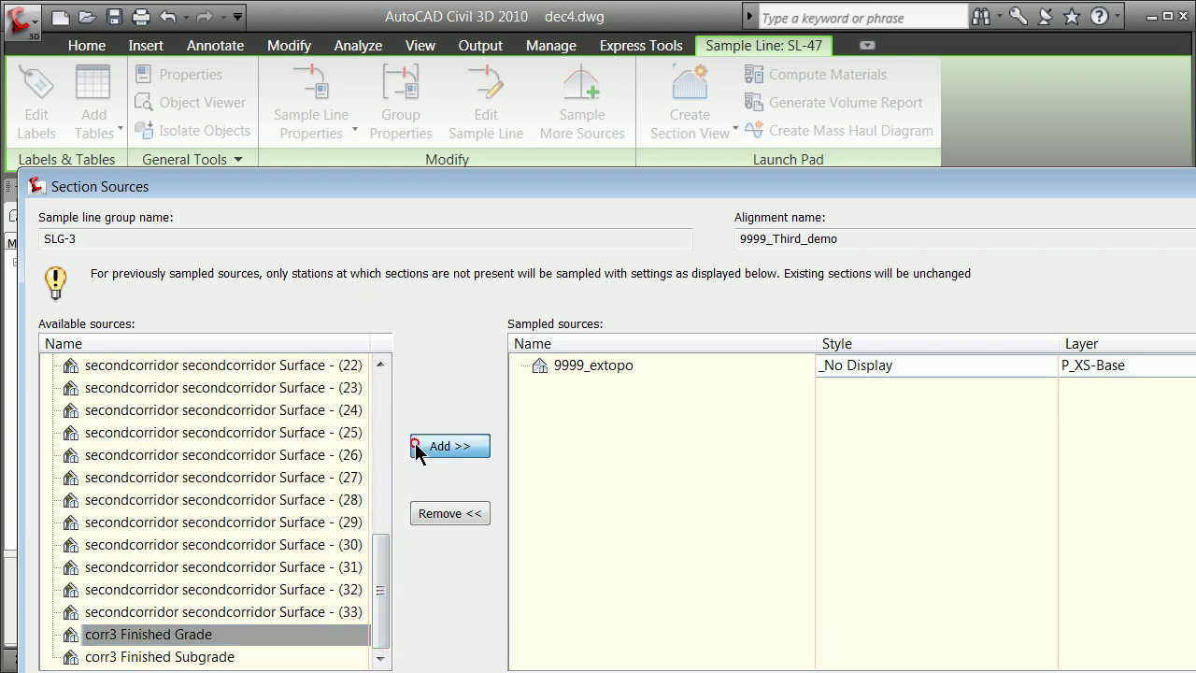
click(373, 472)
drag(374, 471, 374, 645)
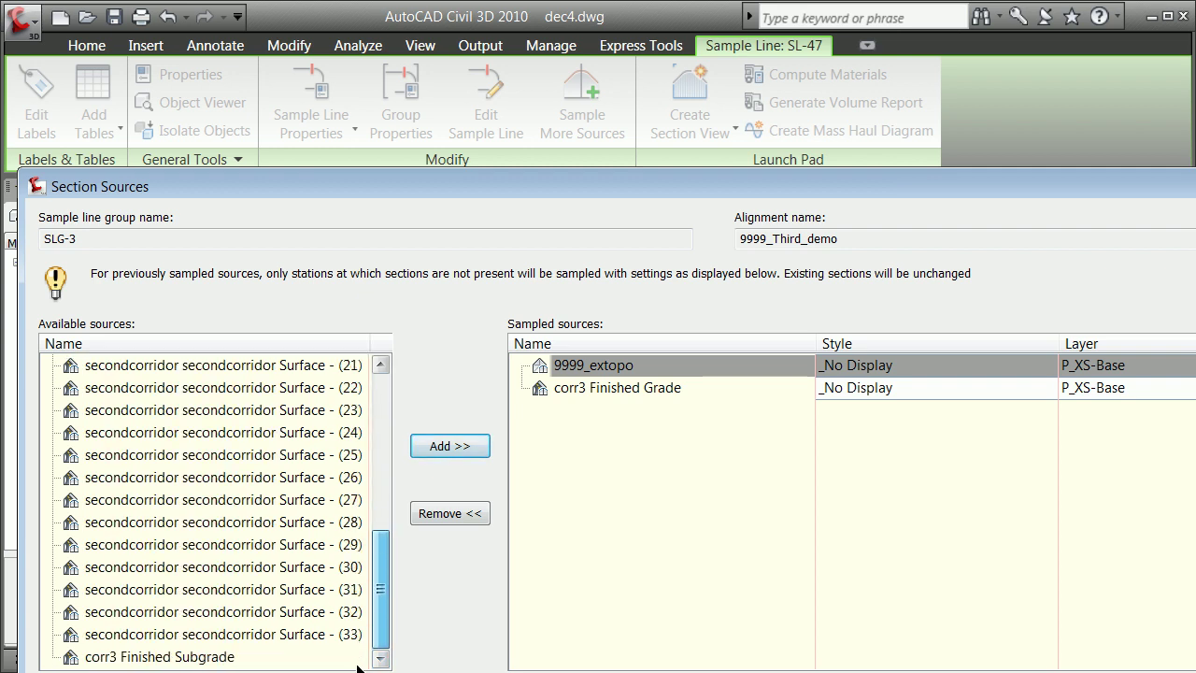
click(223, 659)
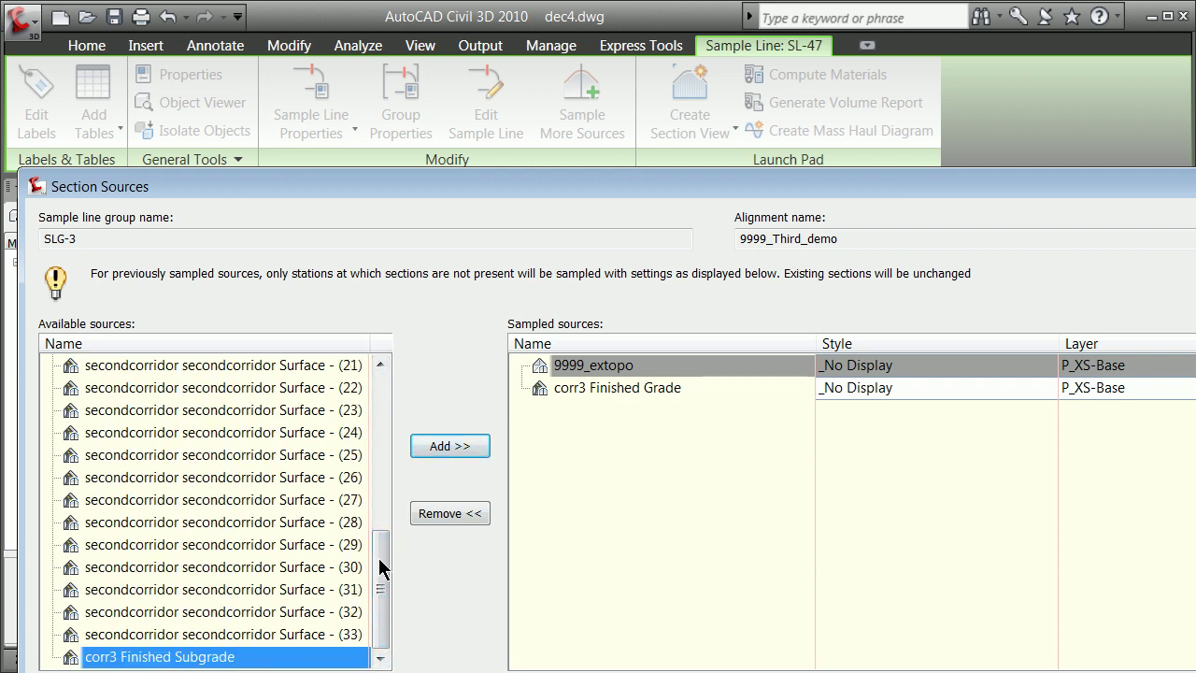
click(467, 449)
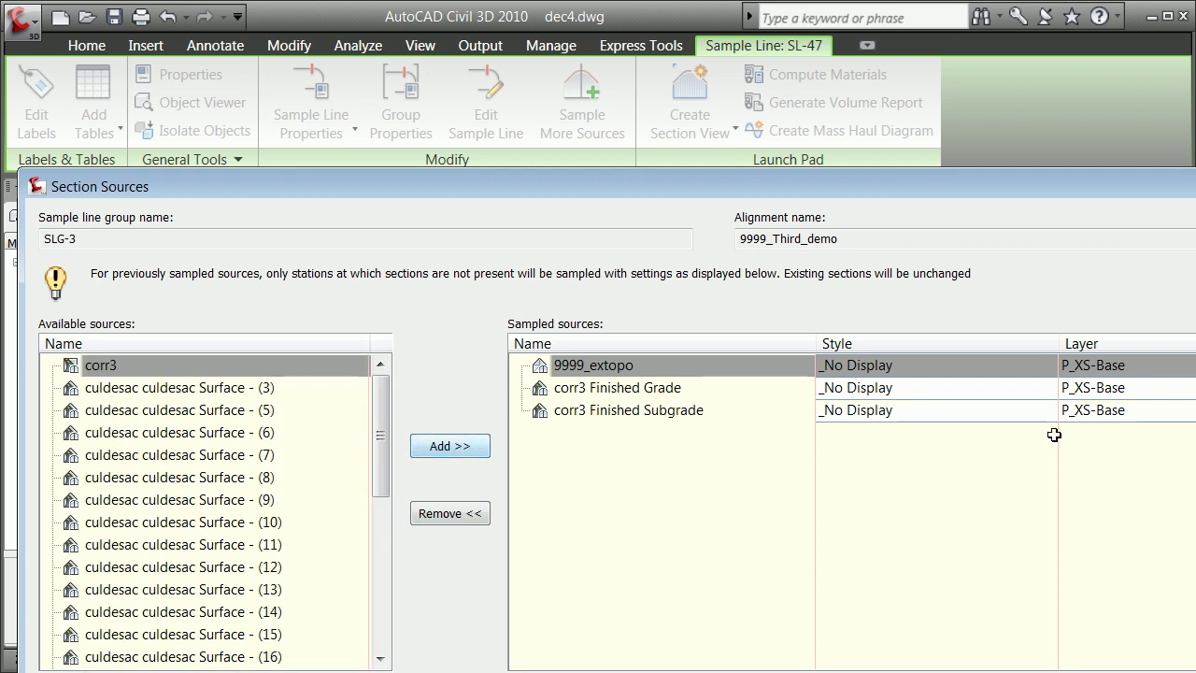
Step: Set the section style of the 9999_extopo source to Existing Ground
click(933, 368)
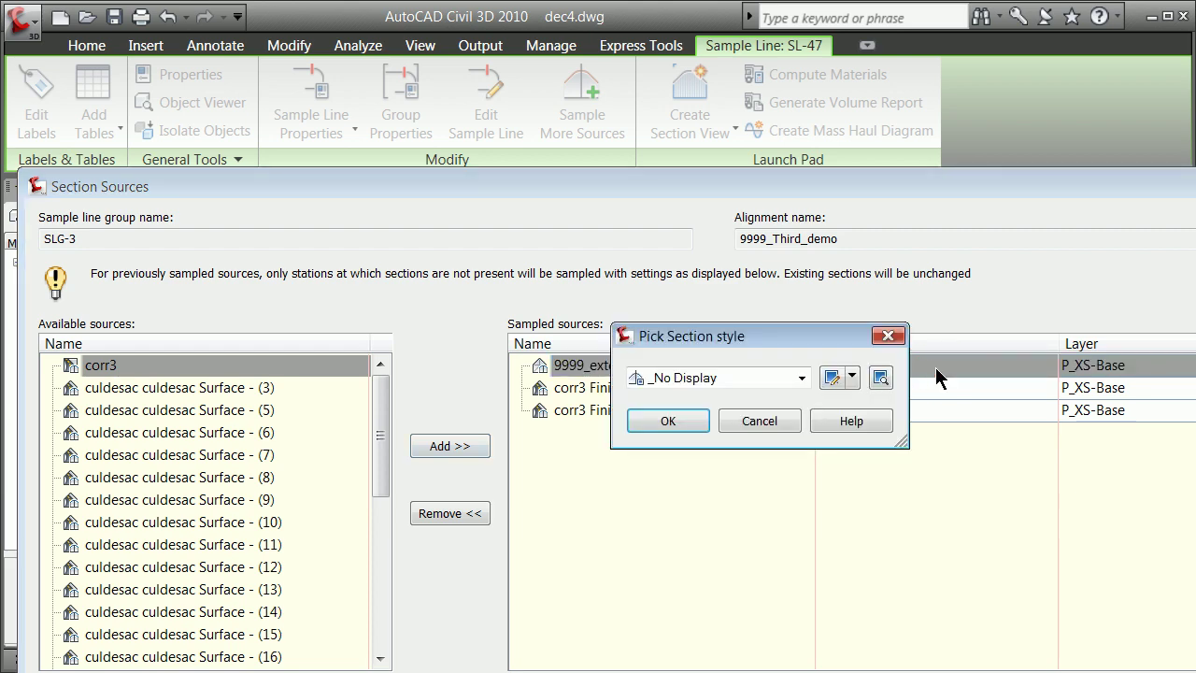
click(801, 378)
click(723, 406)
key(Down)
key(Down)
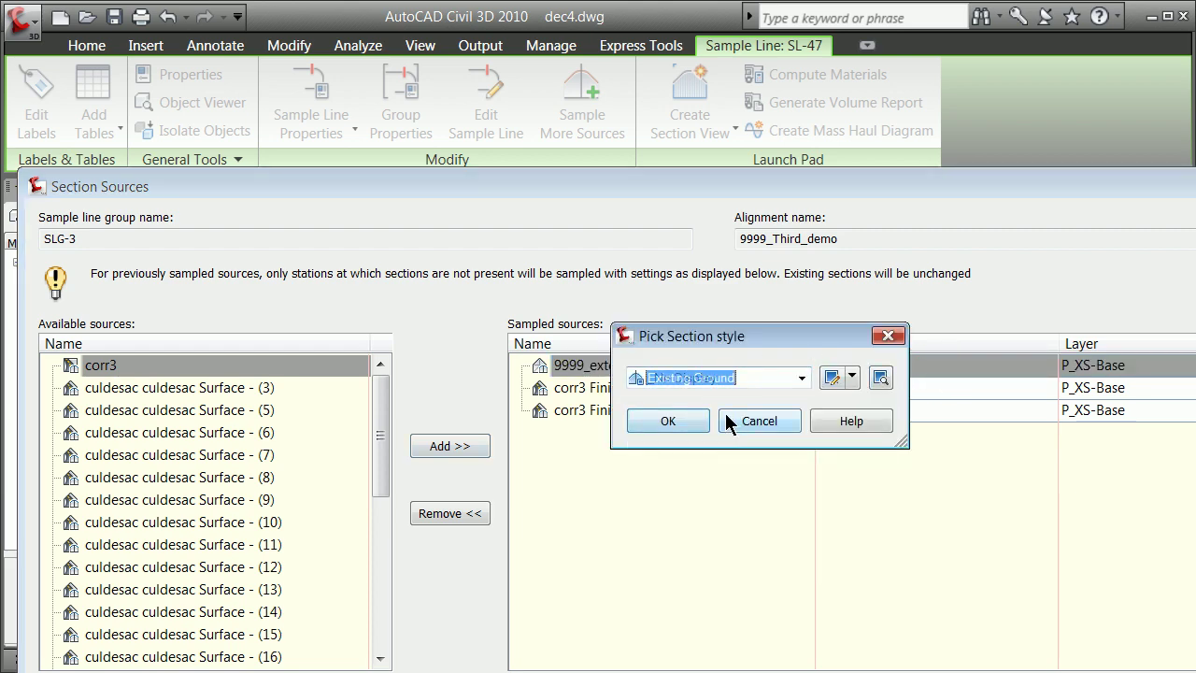
click(700, 422)
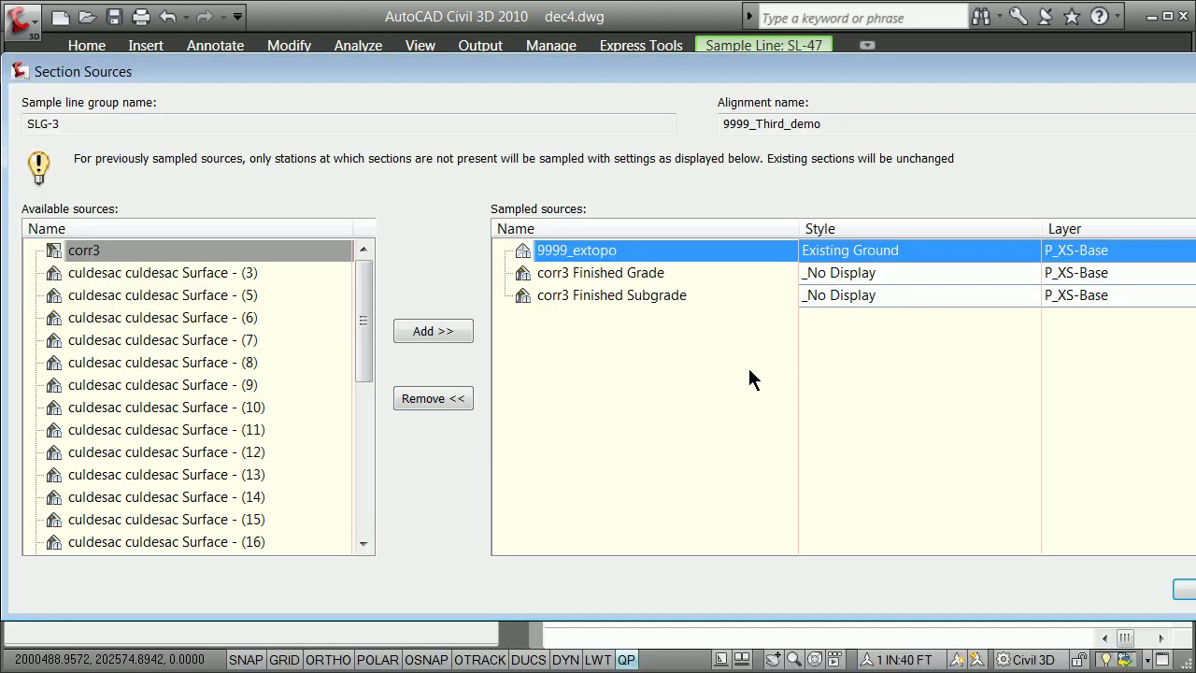
Step: Set the section style of the corr3 Finished Grade source to Final Top
click(905, 280)
click(803, 378)
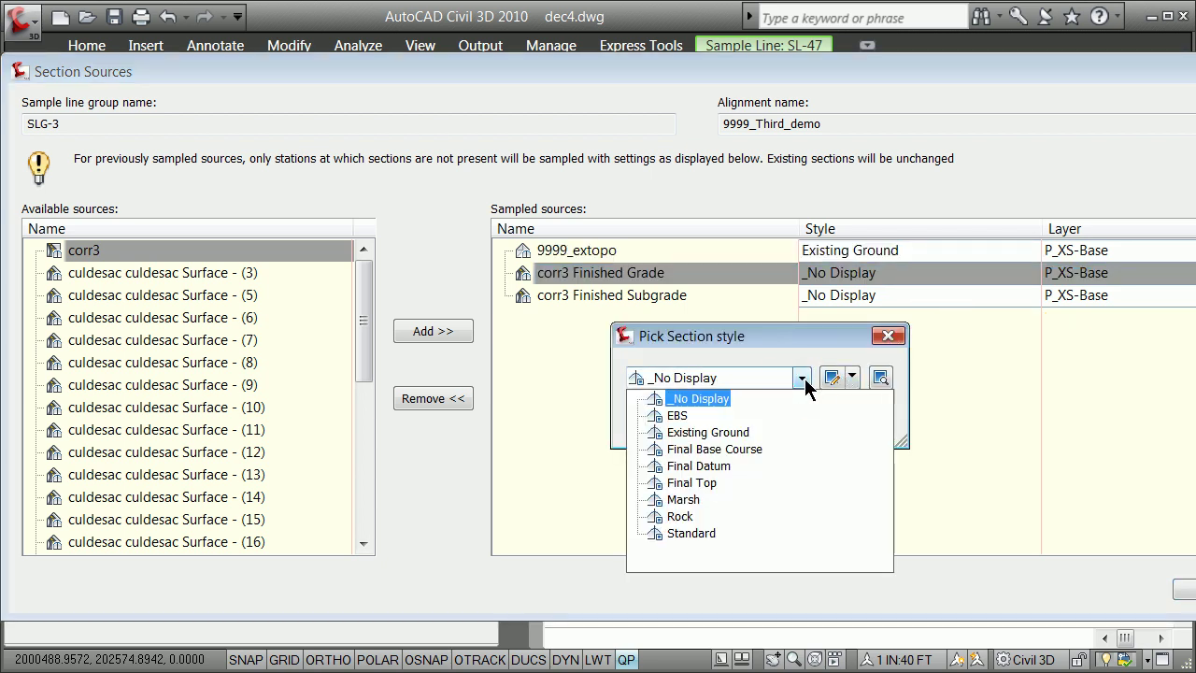
click(712, 481)
click(684, 419)
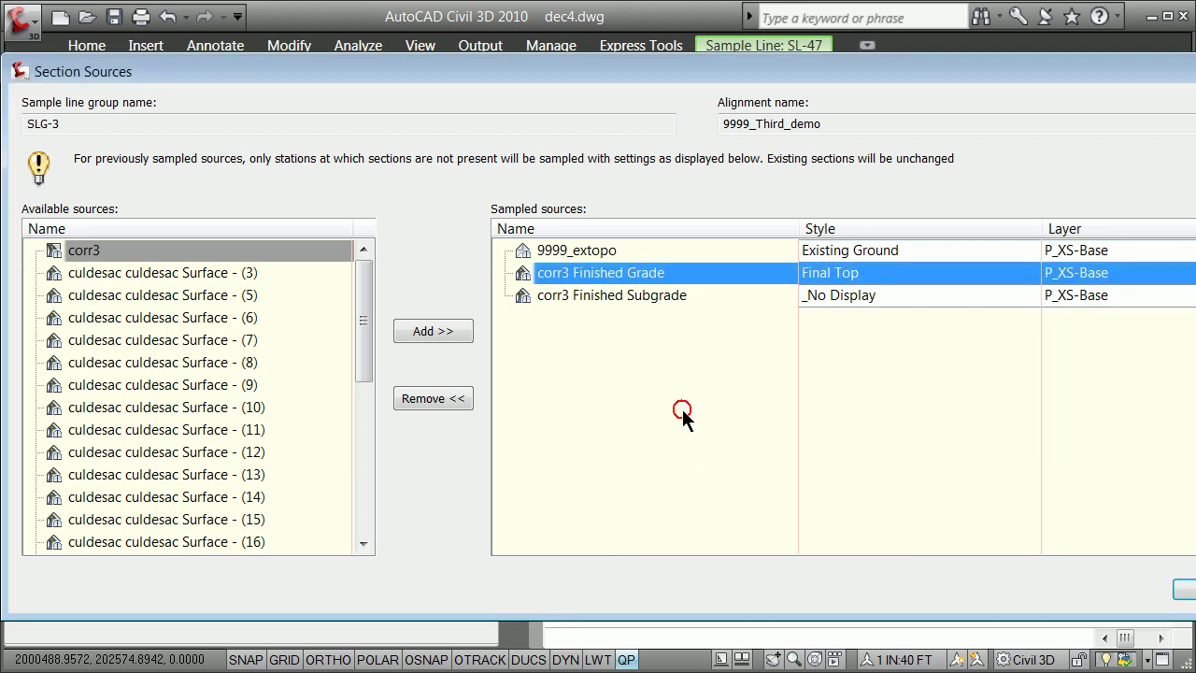
Step: Set the section style of the corr3 Finished Subgrade source to Final Datum and finish sampling the sources
click(868, 295)
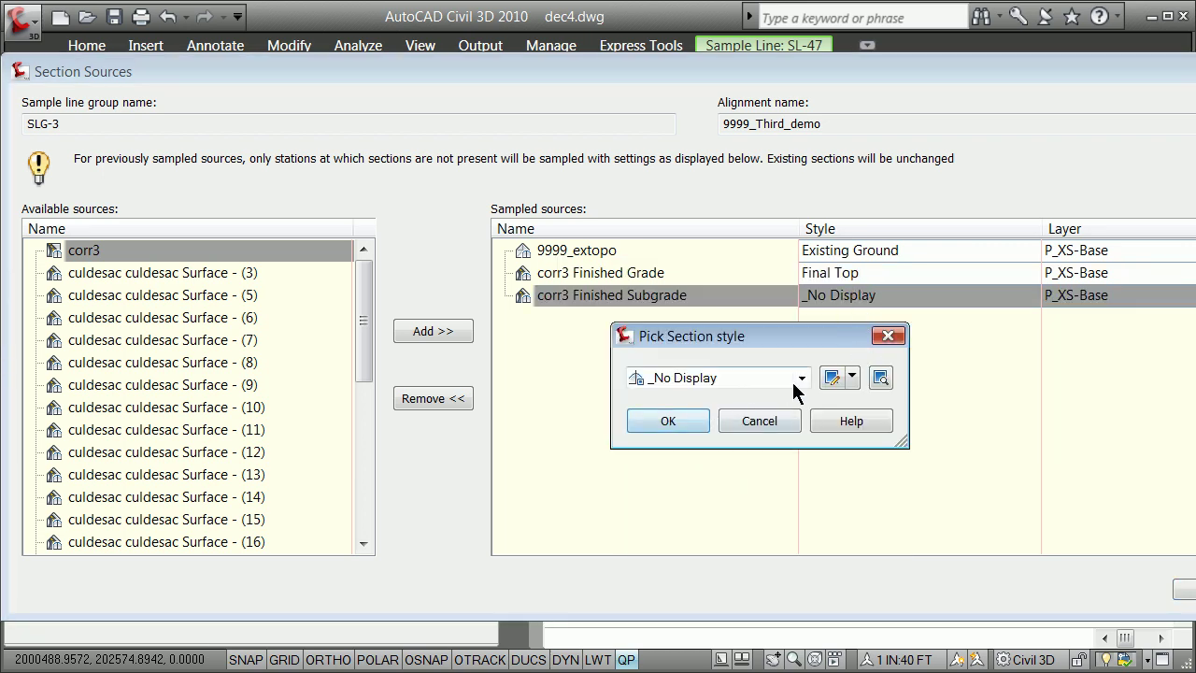
click(800, 377)
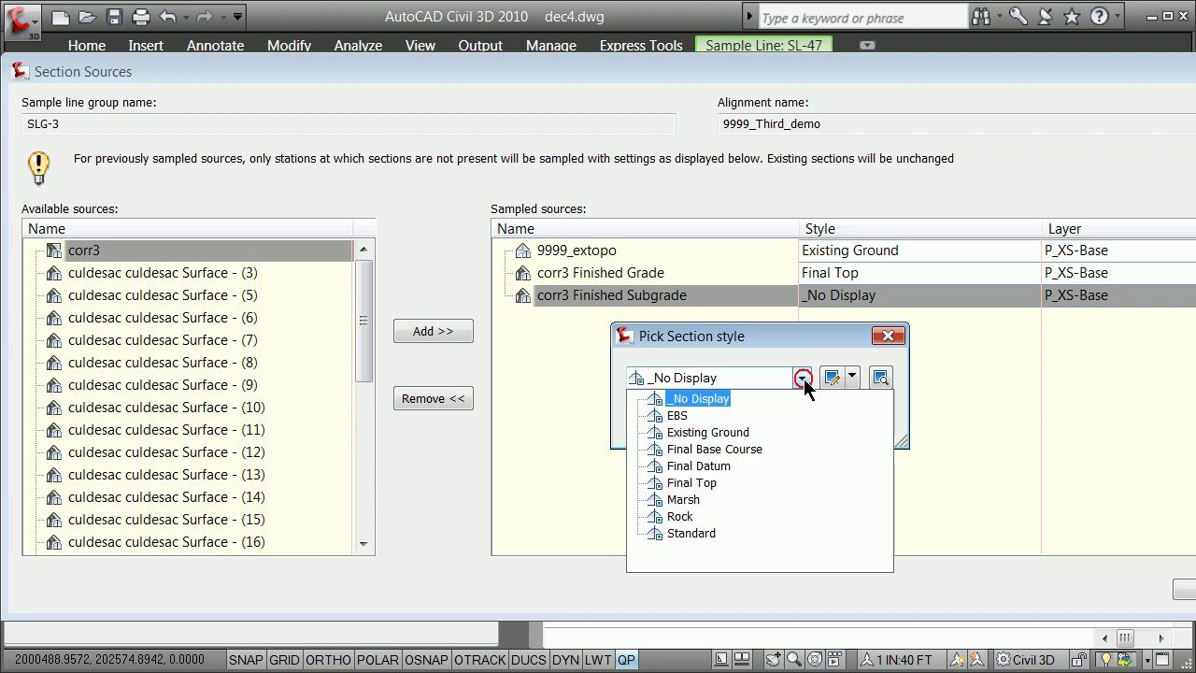
click(713, 466)
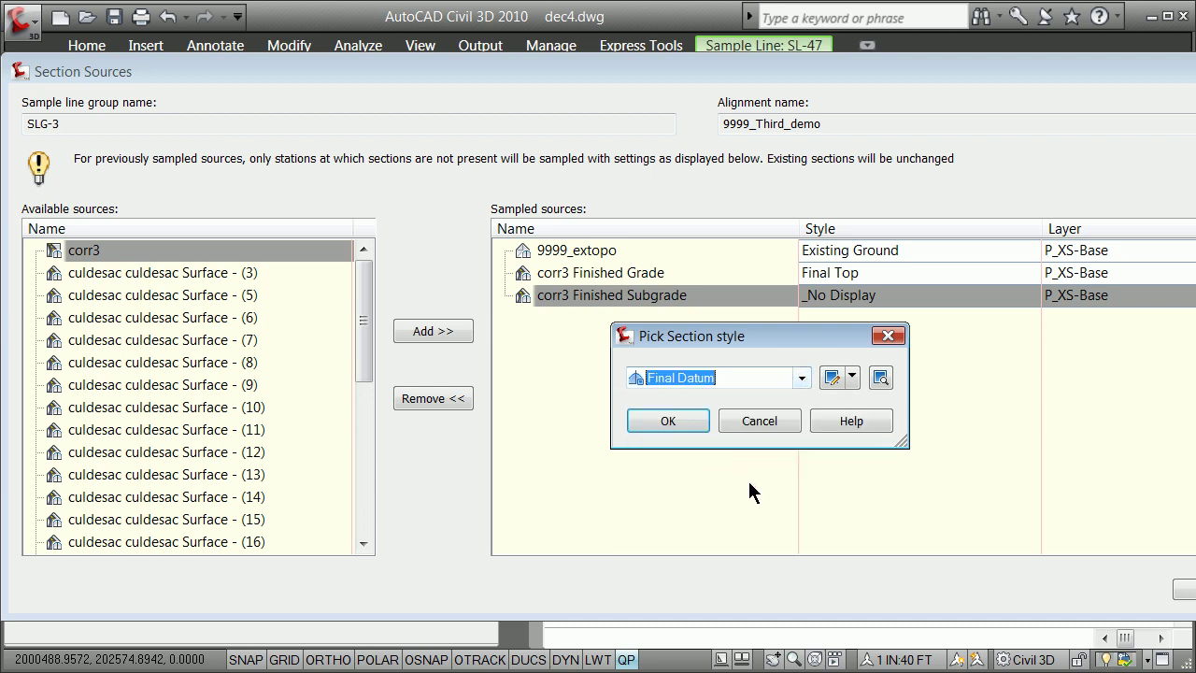
click(682, 423)
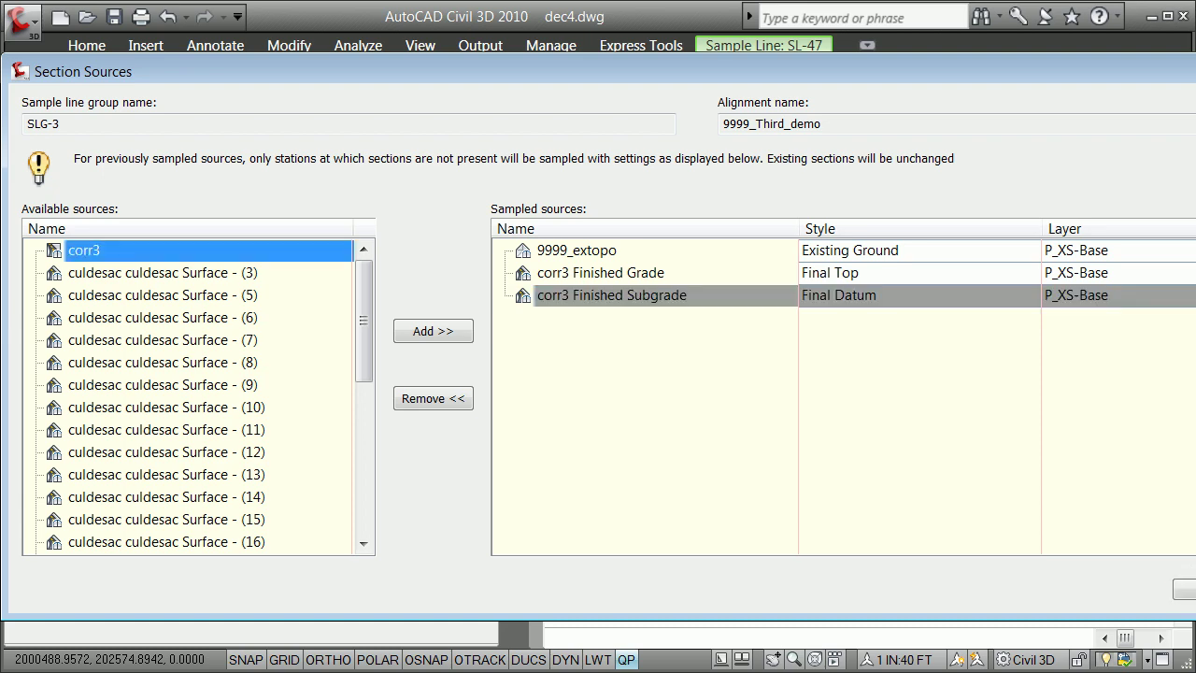
key(Return)
scroll(713, 339, down, 5)
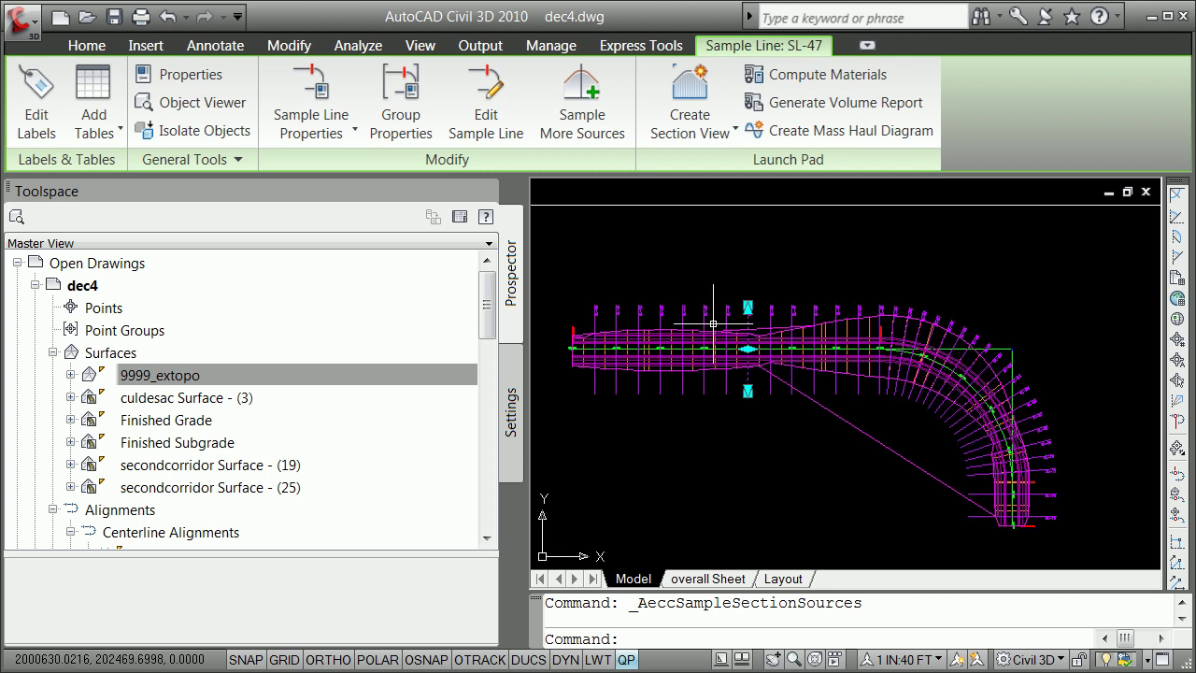
Step: Start computing materials for sample line group SLG-3 on the 9999_Third_demo alignment
click(360, 45)
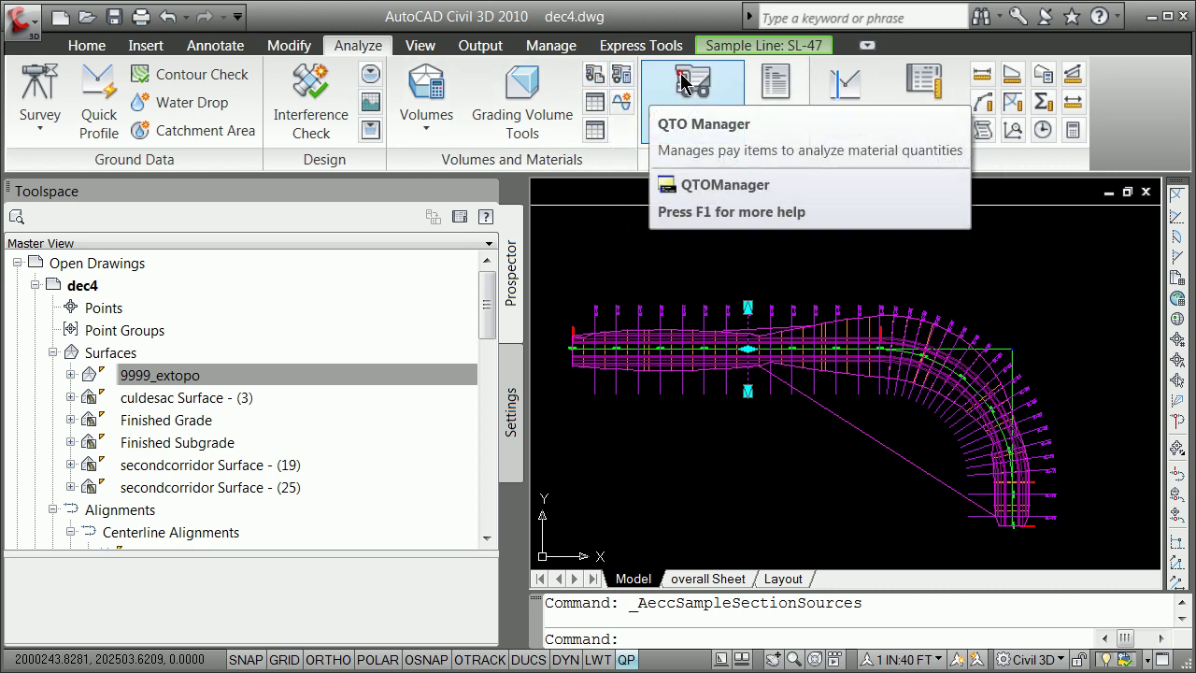
click(681, 82)
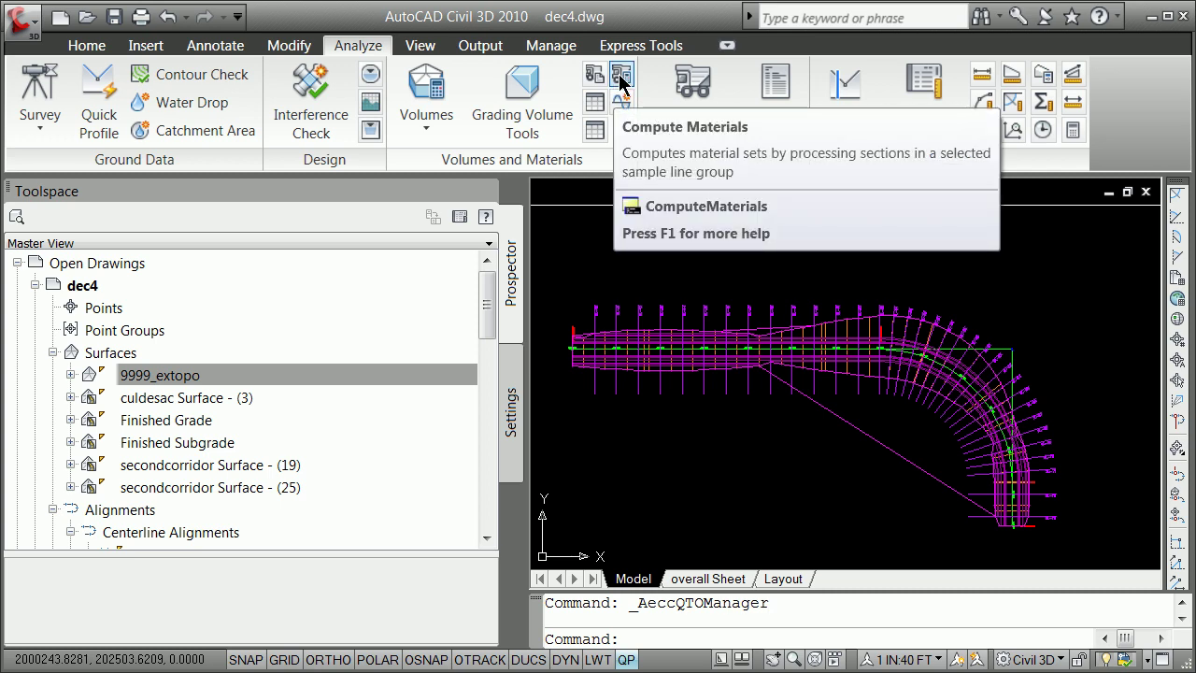
click(620, 82)
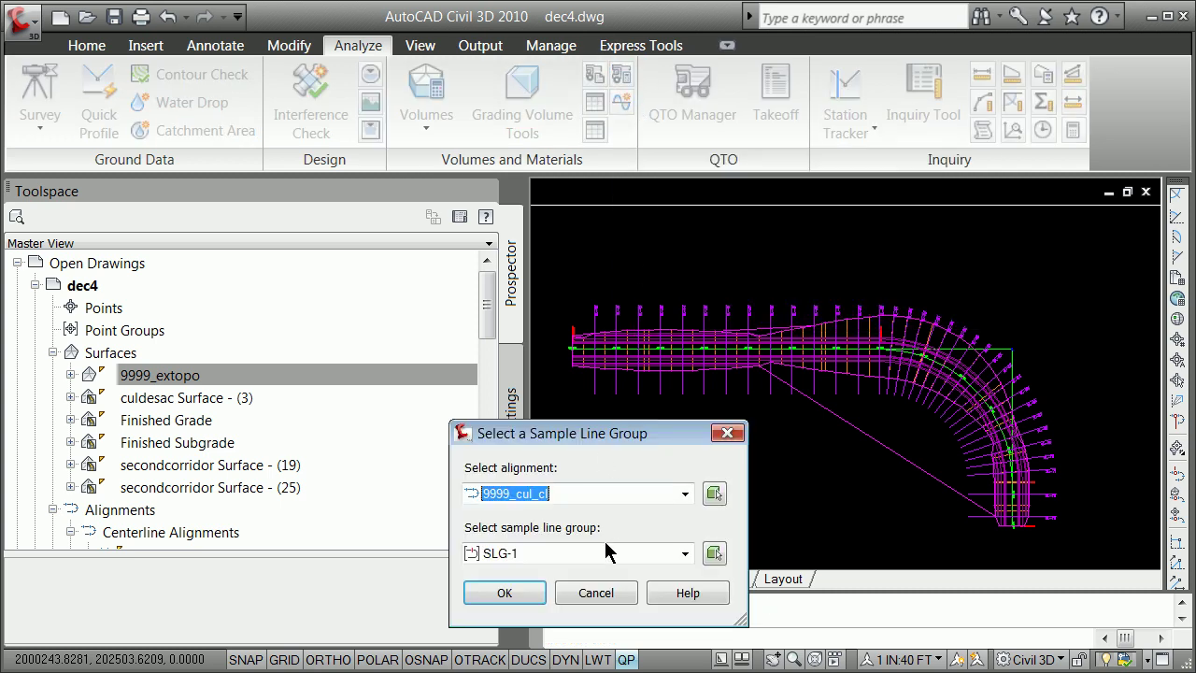
click(684, 494)
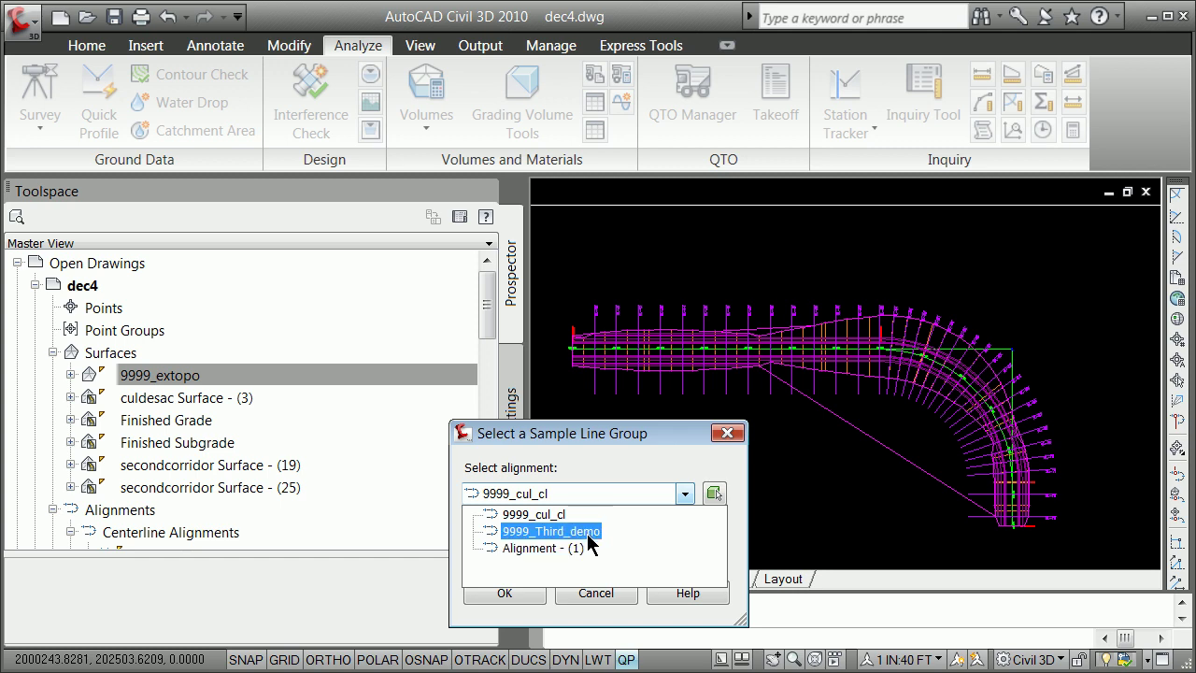
click(560, 531)
click(508, 592)
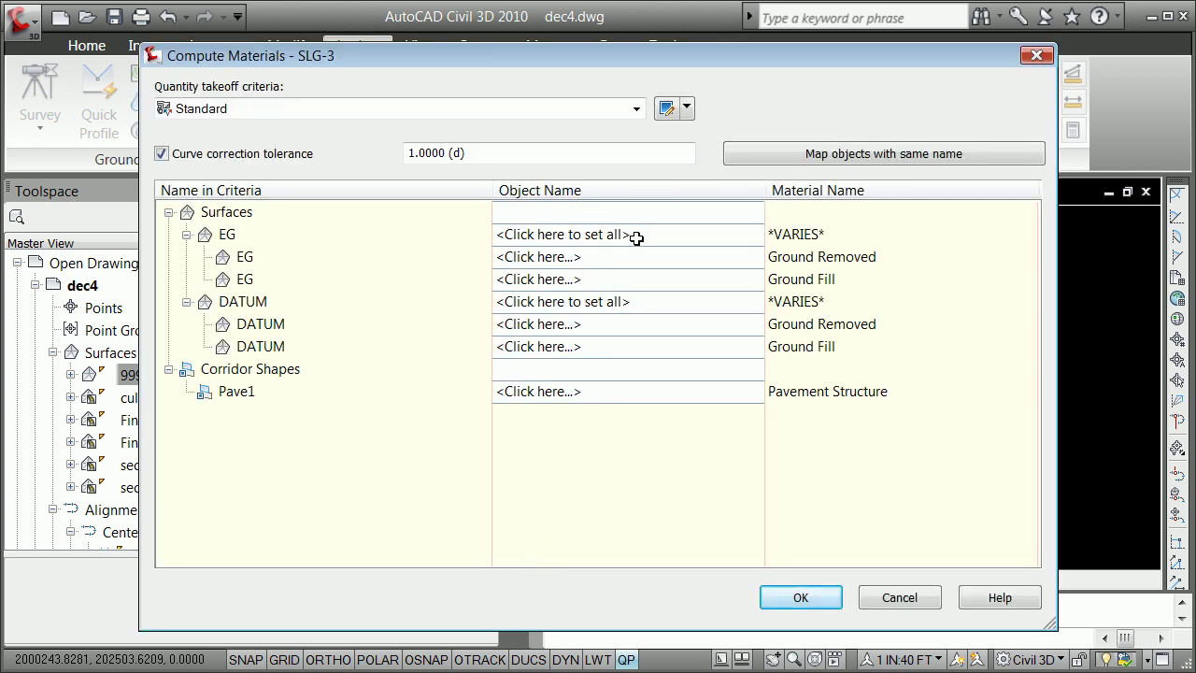
Step: Map all EG surfaces to 9999_extopo and all DATUM surfaces to corr3 Finished Subgrade, and compute the materials with the Standard criteria
click(635, 235)
click(587, 266)
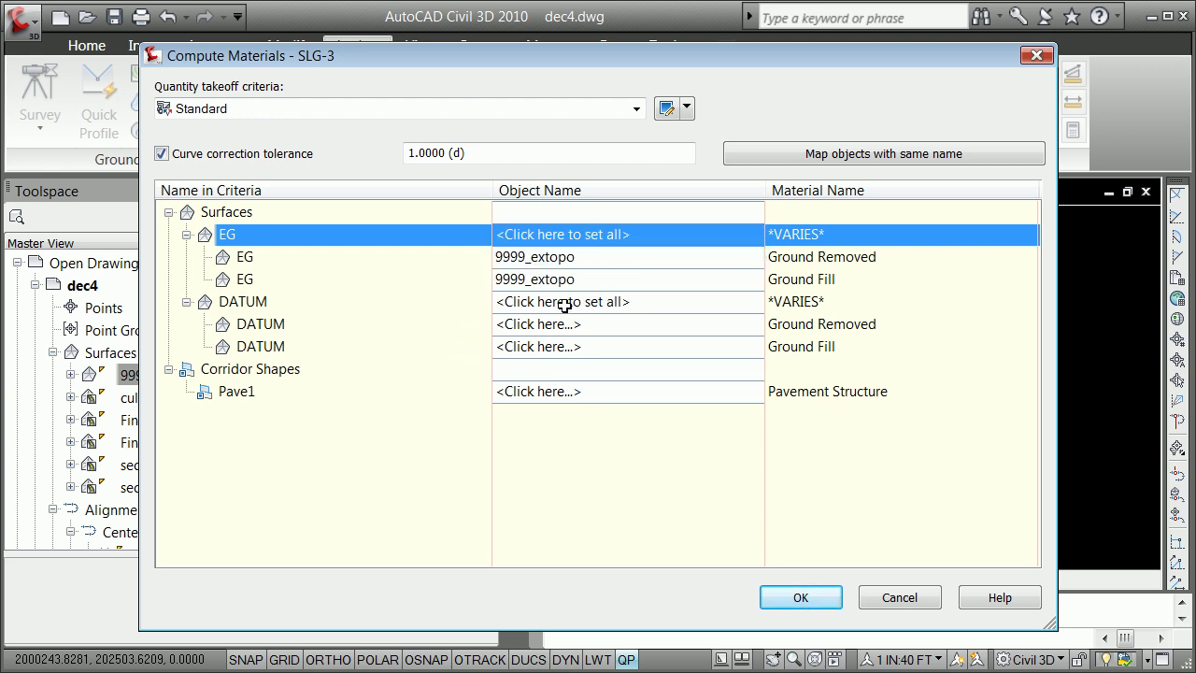
click(564, 303)
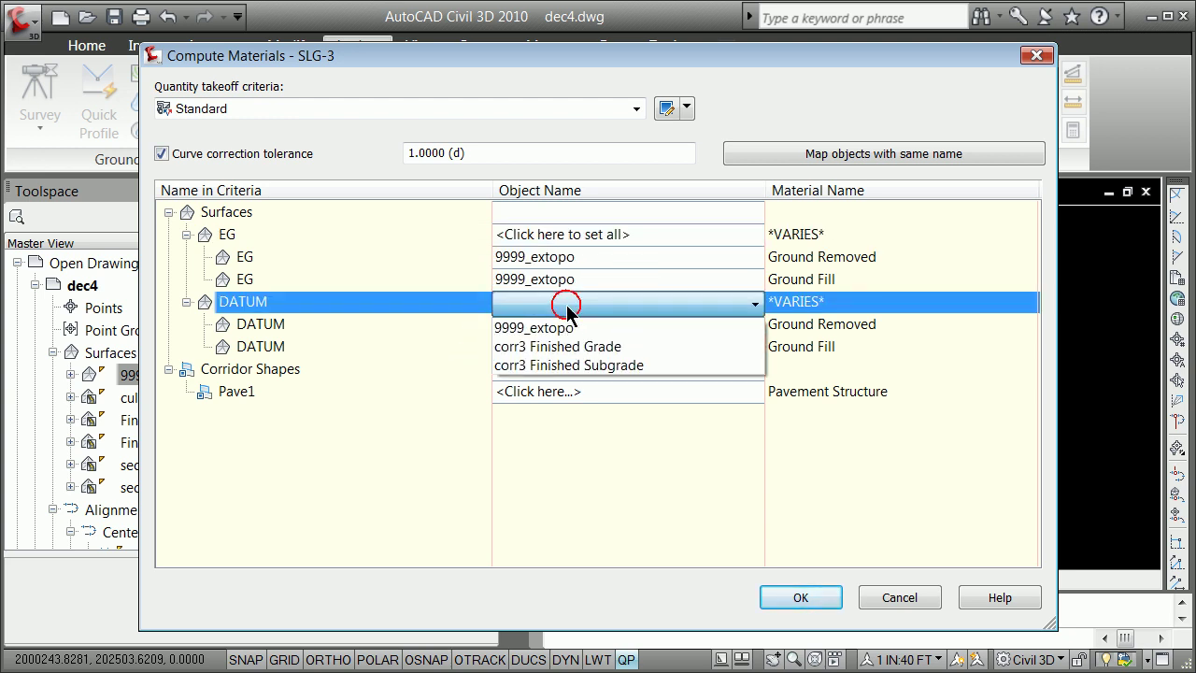
click(573, 365)
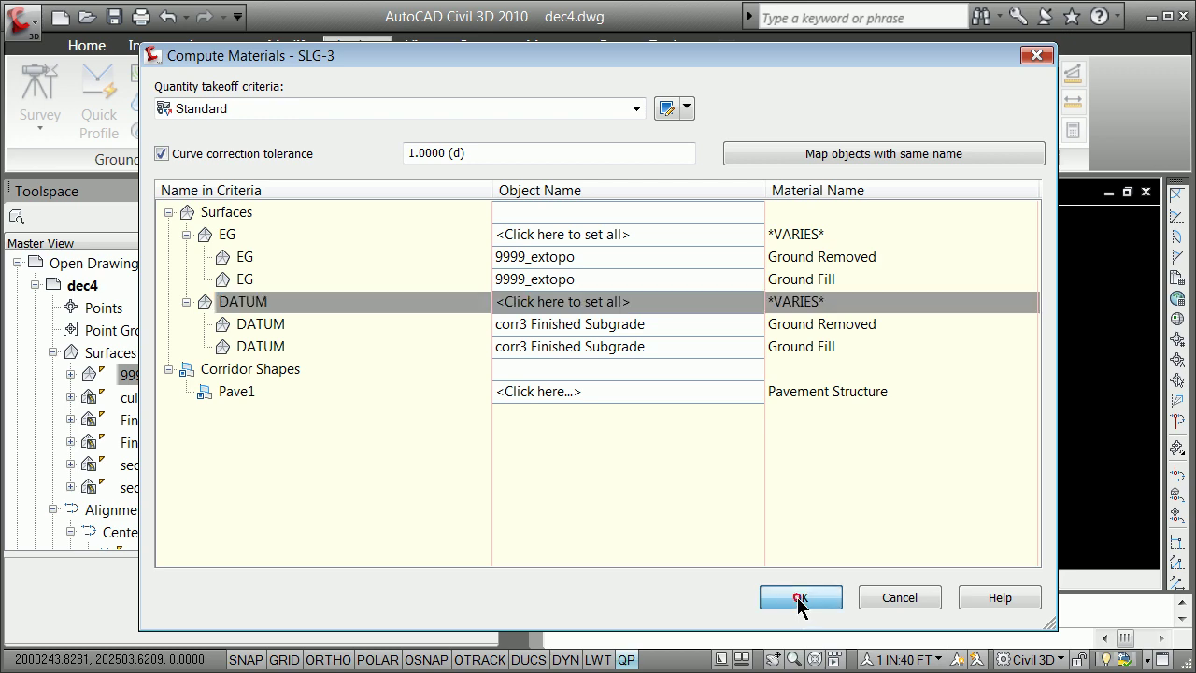
click(799, 599)
click(691, 407)
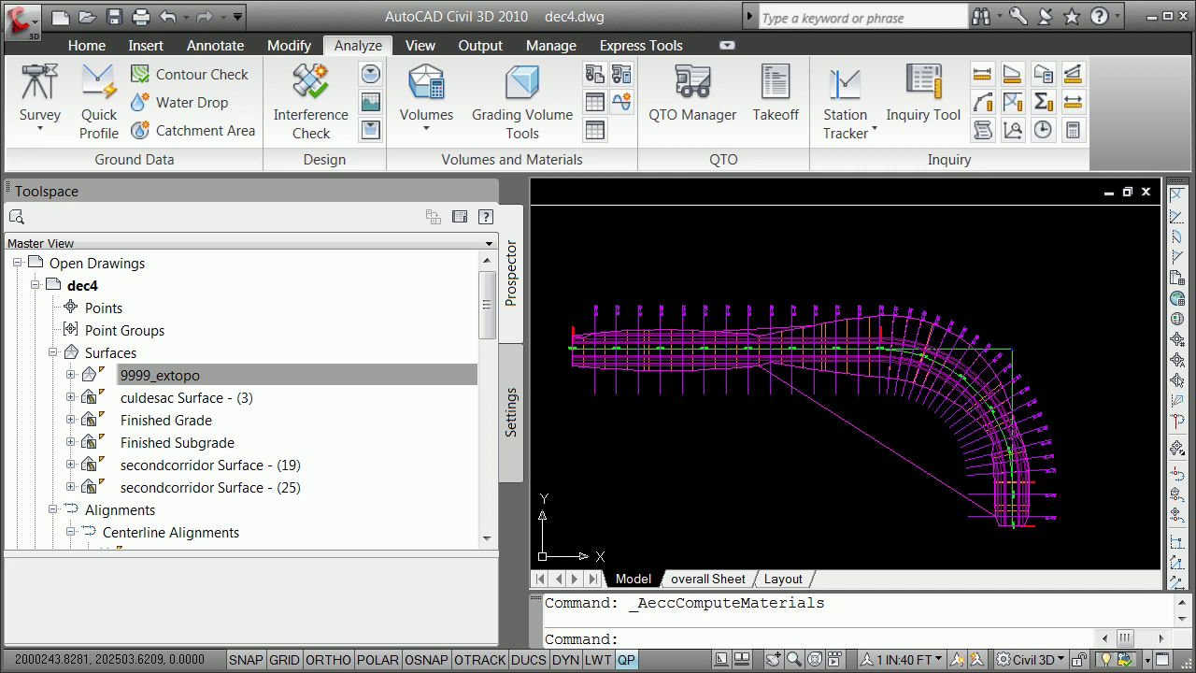
Step: Review the computed material list of sample line group SLG-3 on the 9999_Third_demo alignment
click(623, 75)
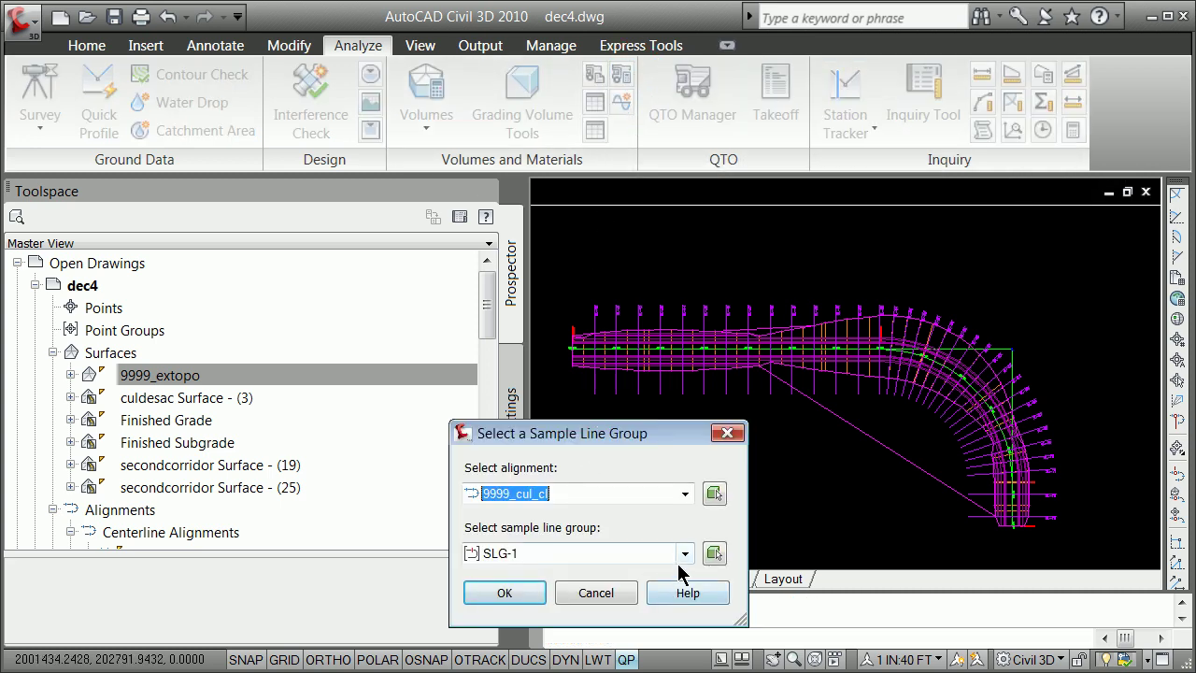
click(685, 553)
click(651, 493)
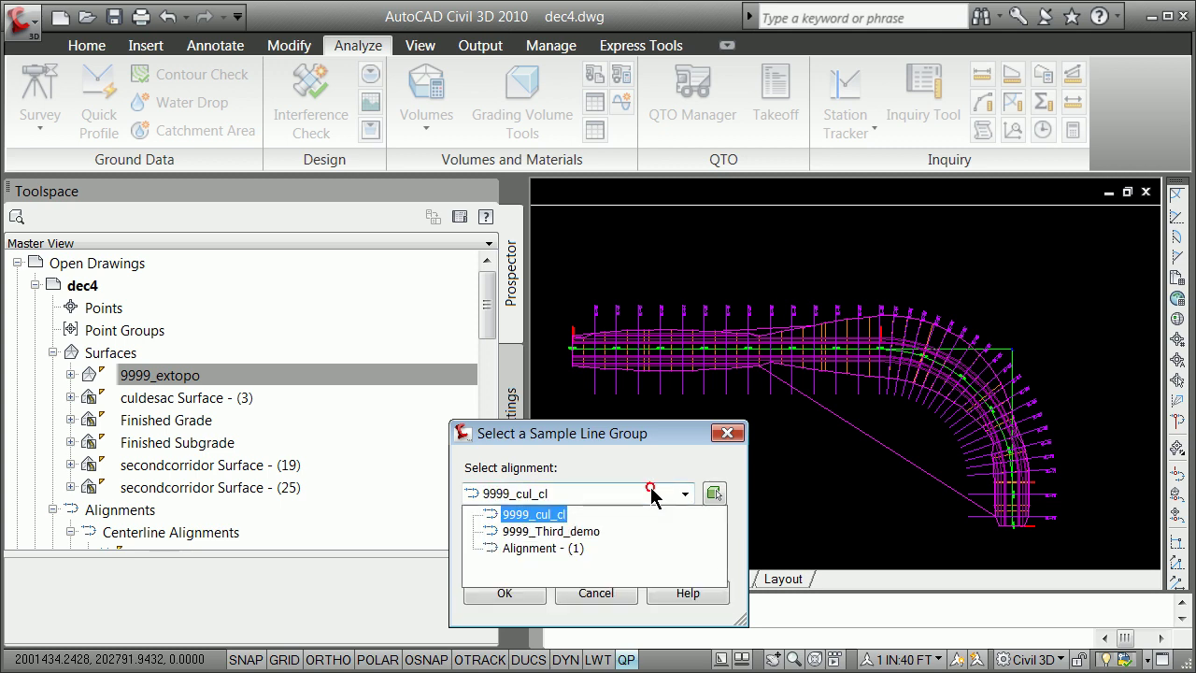
click(587, 532)
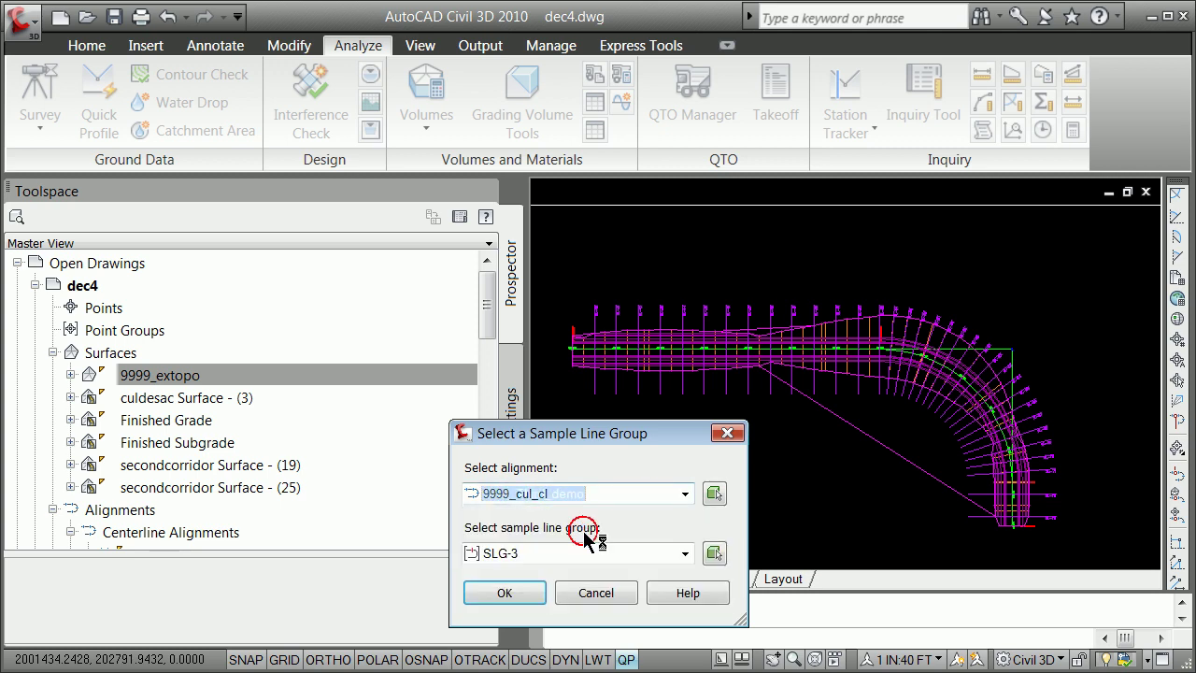
click(506, 593)
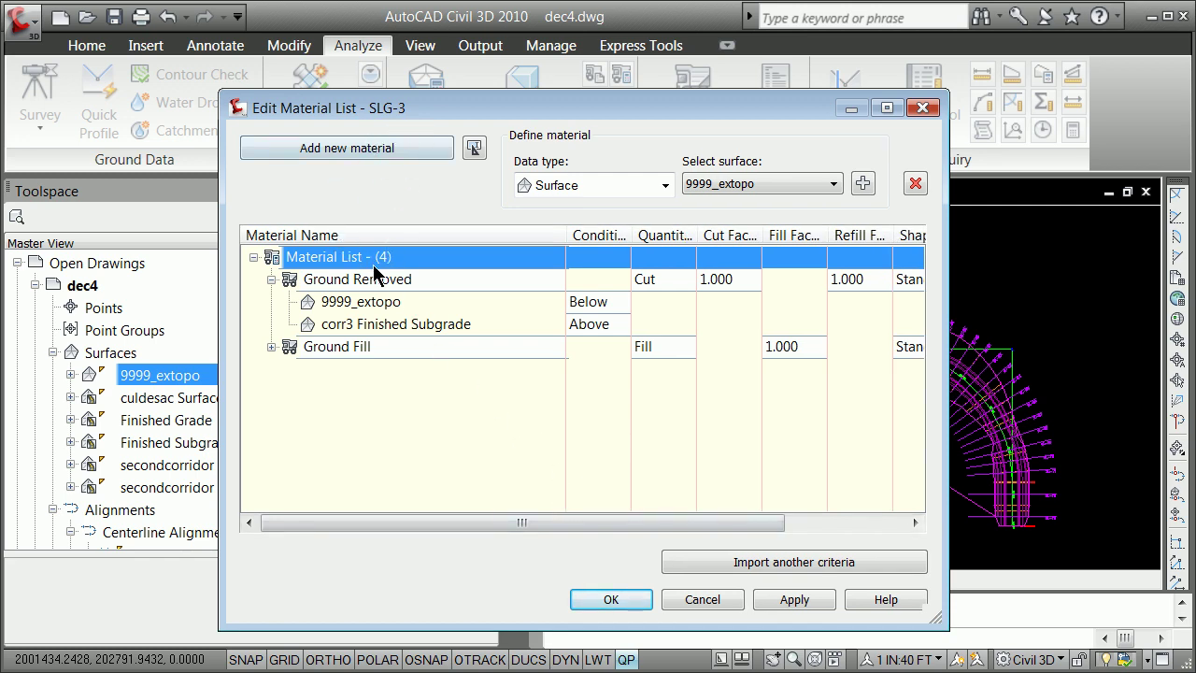
click(253, 257)
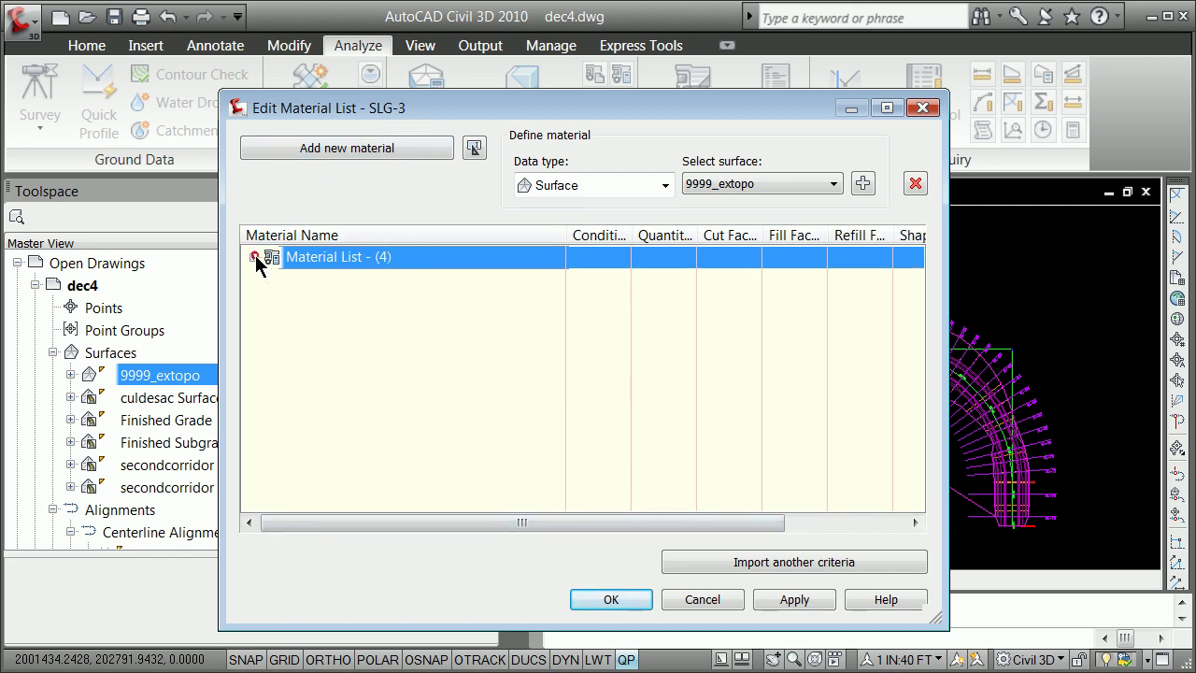
click(613, 598)
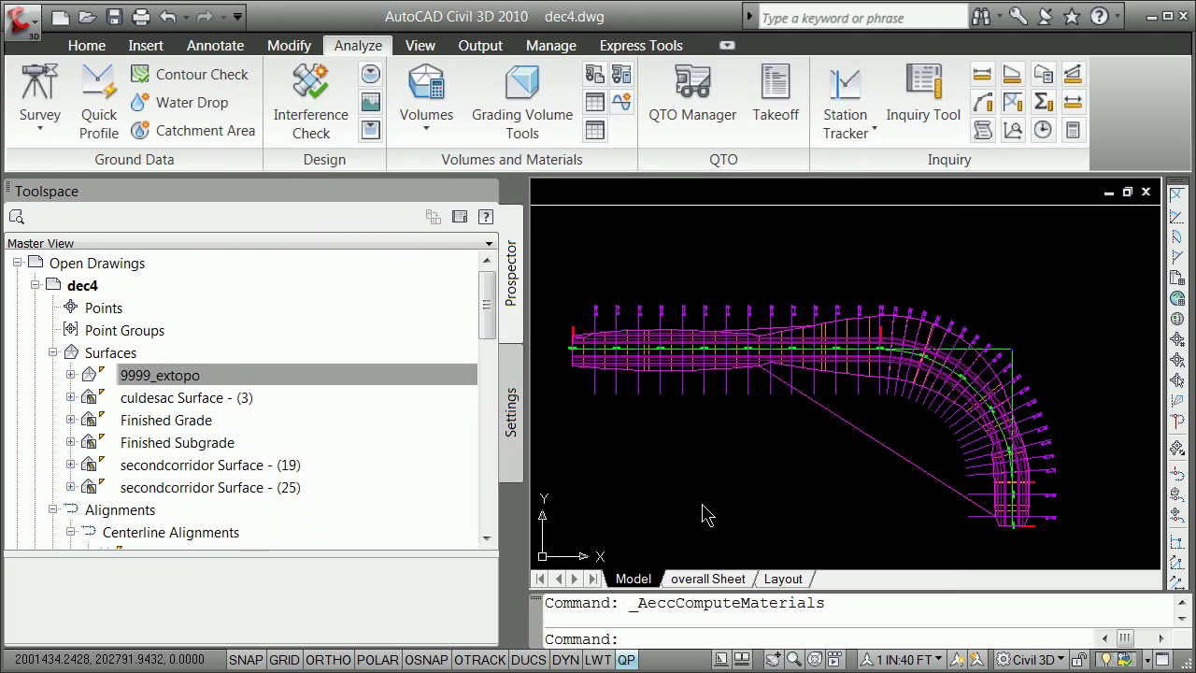
Step: Reopen the SLG-3 material list for the 9999_Third_demo alignment and apply it with its existing ground removed and ground fill definitions
click(621, 83)
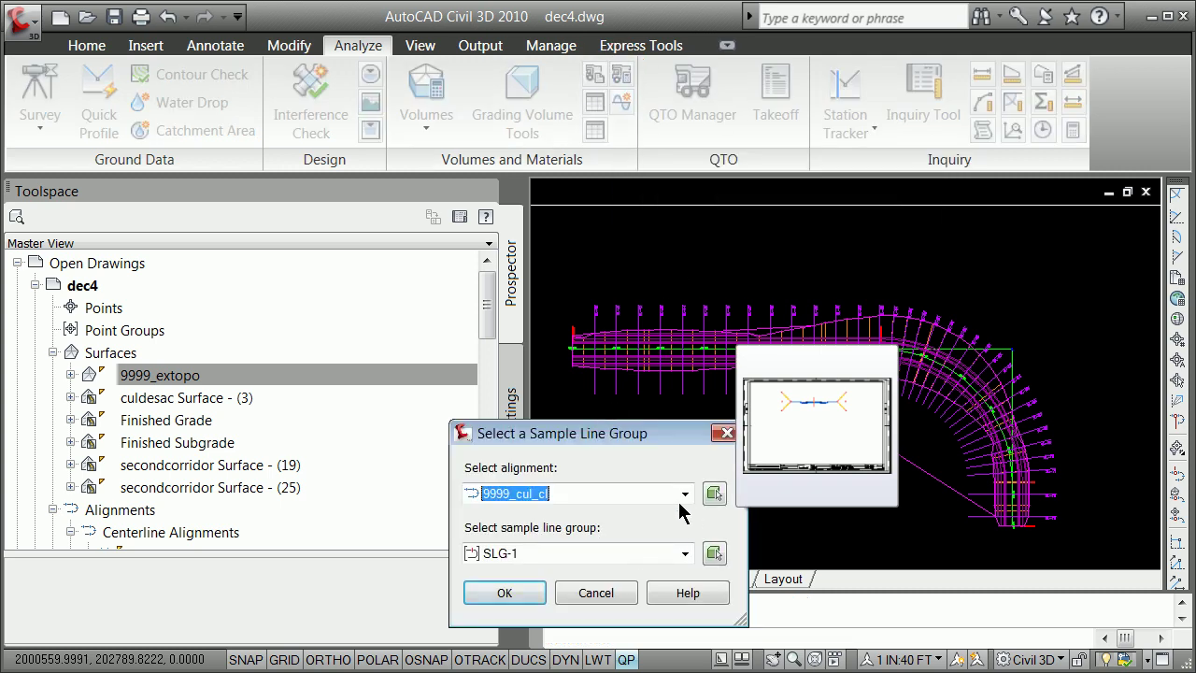
click(684, 493)
click(569, 530)
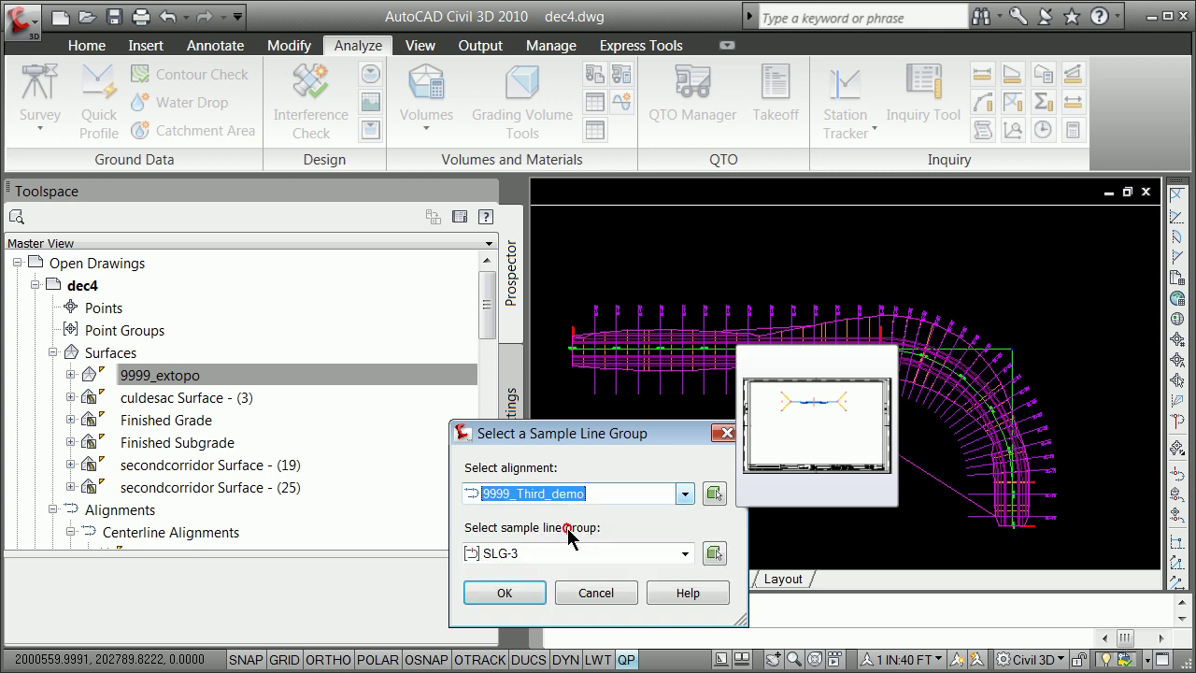
click(502, 593)
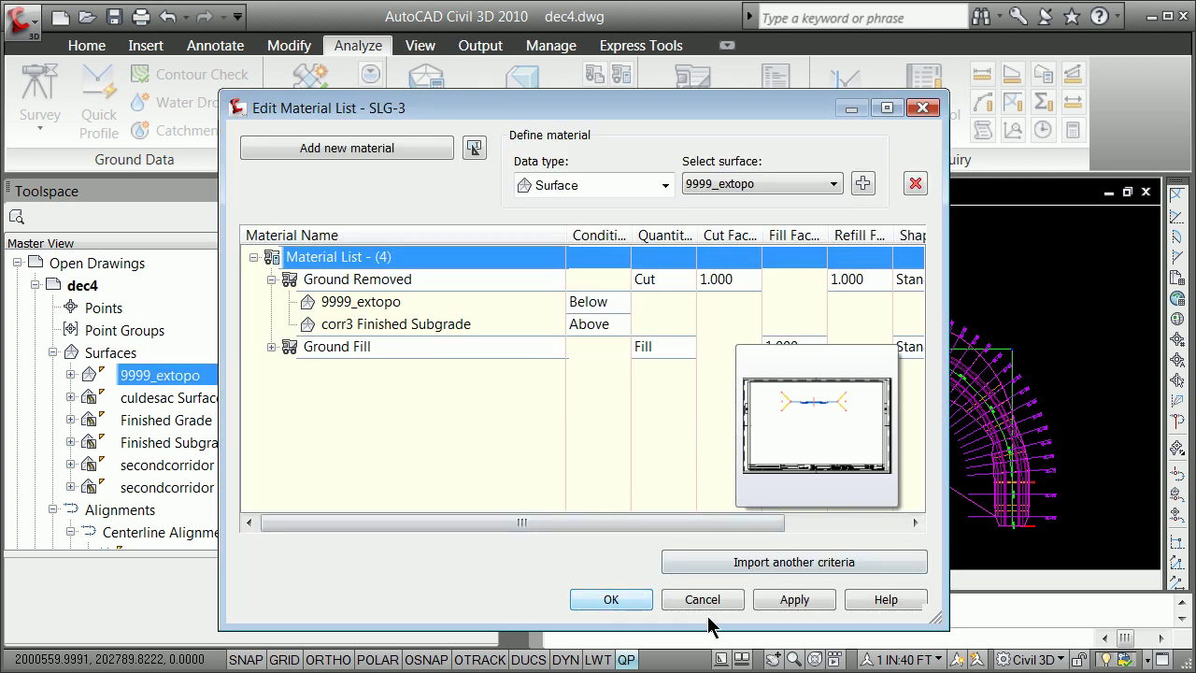
click(783, 602)
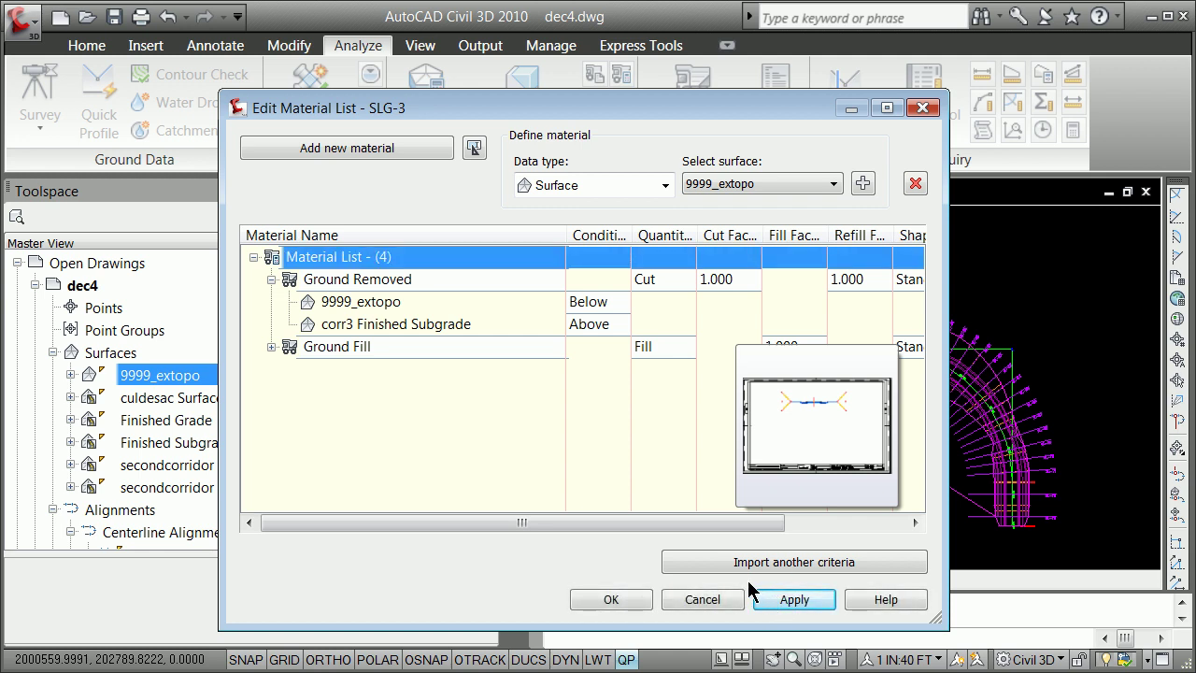
click(617, 599)
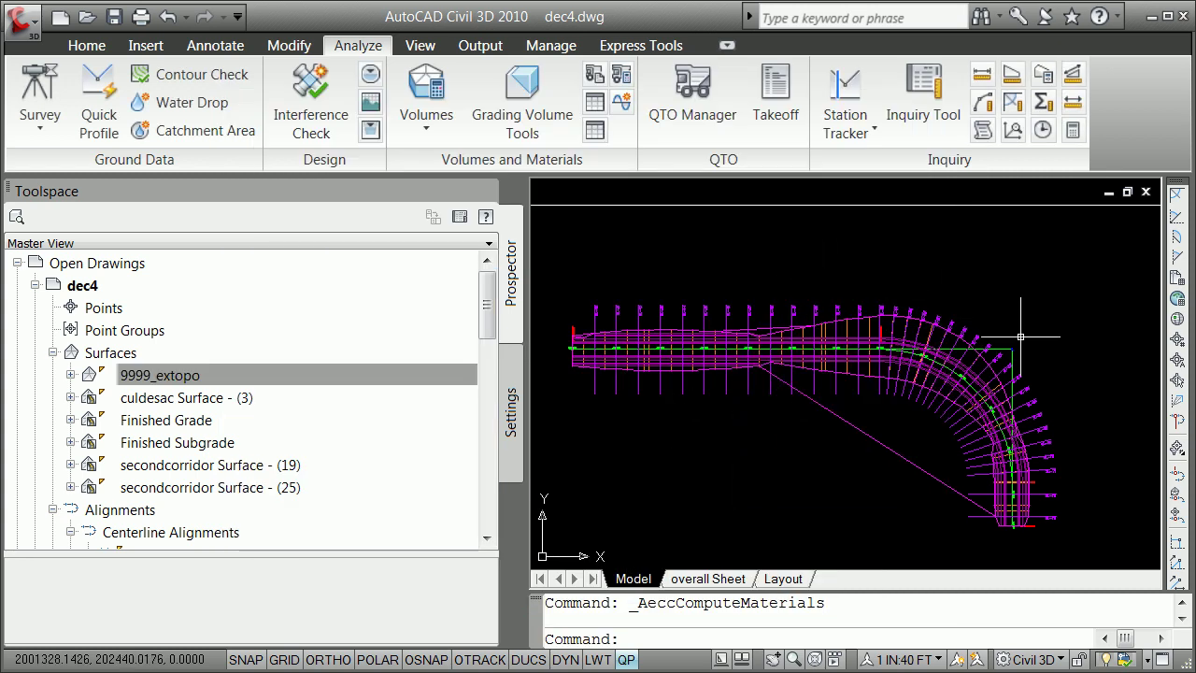
Step: Set up a dynamic total volume table in Standard style for alignment 9999_Third_demo, sample line group SLG-3 and Material List - (4)
scroll(1020, 336, down, 5)
scroll(819, 355, up, 3)
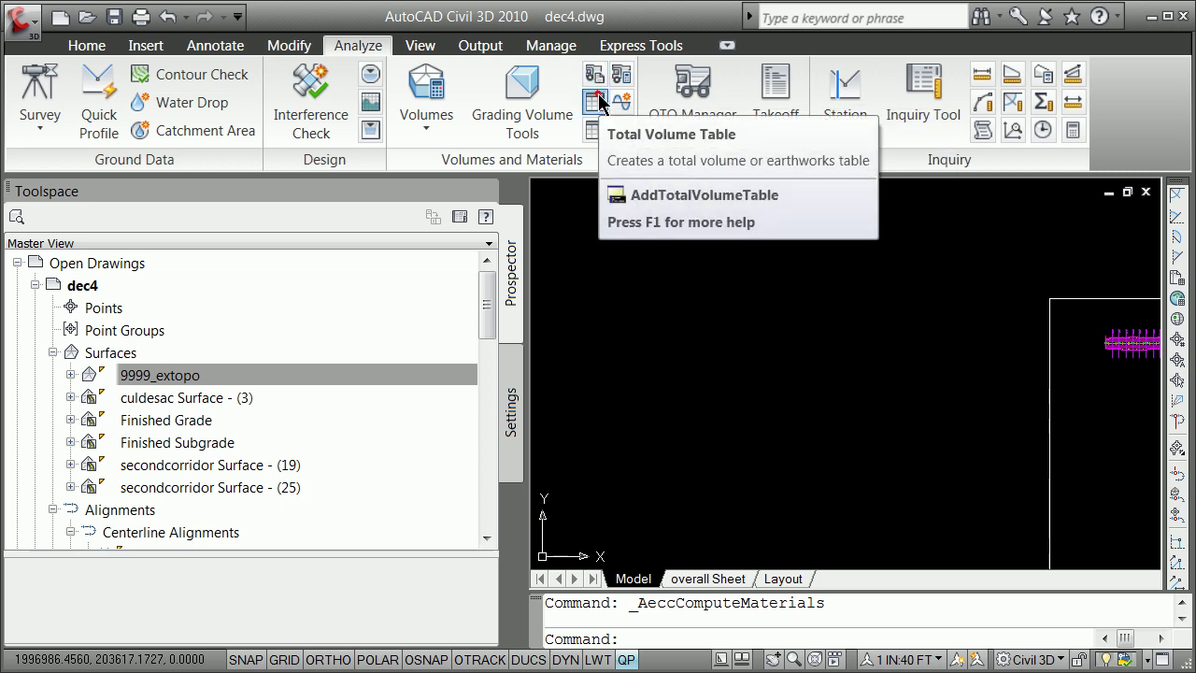
click(595, 102)
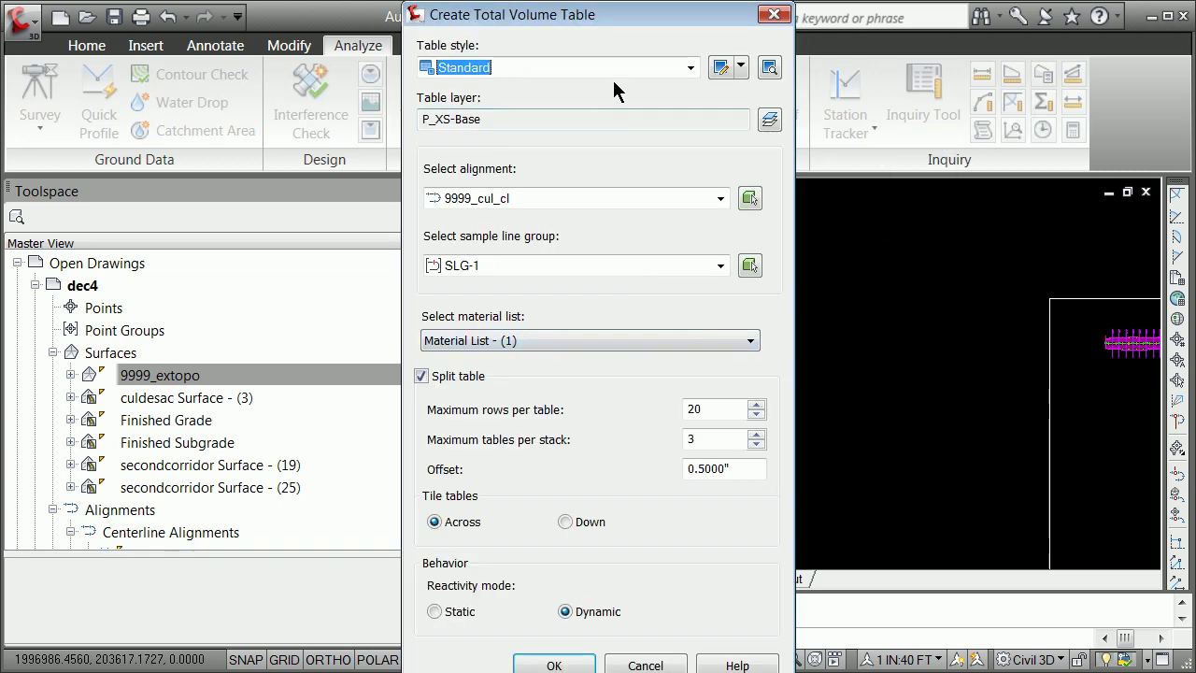
click(718, 199)
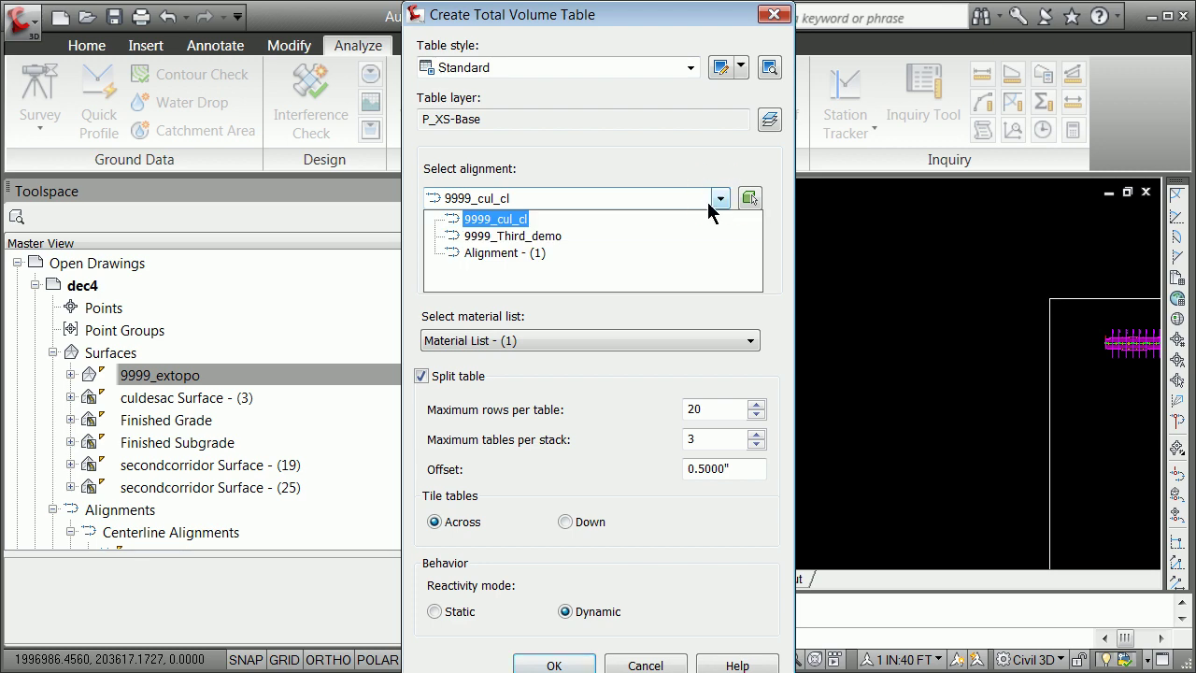
click(538, 239)
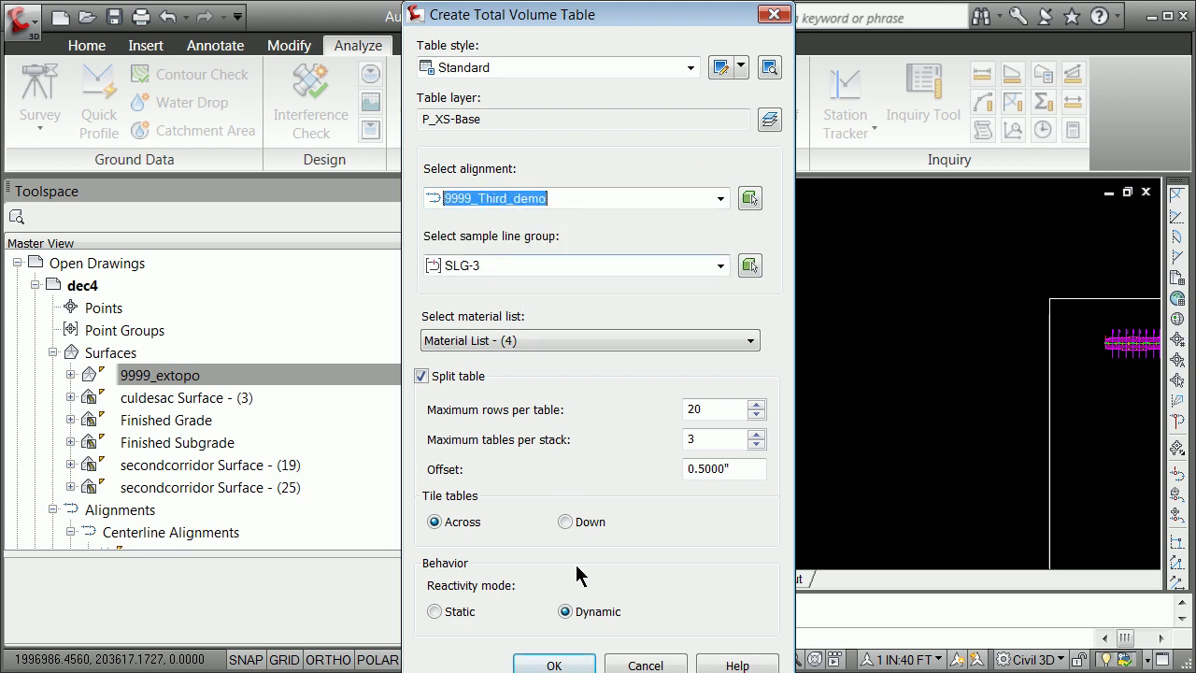
click(554, 665)
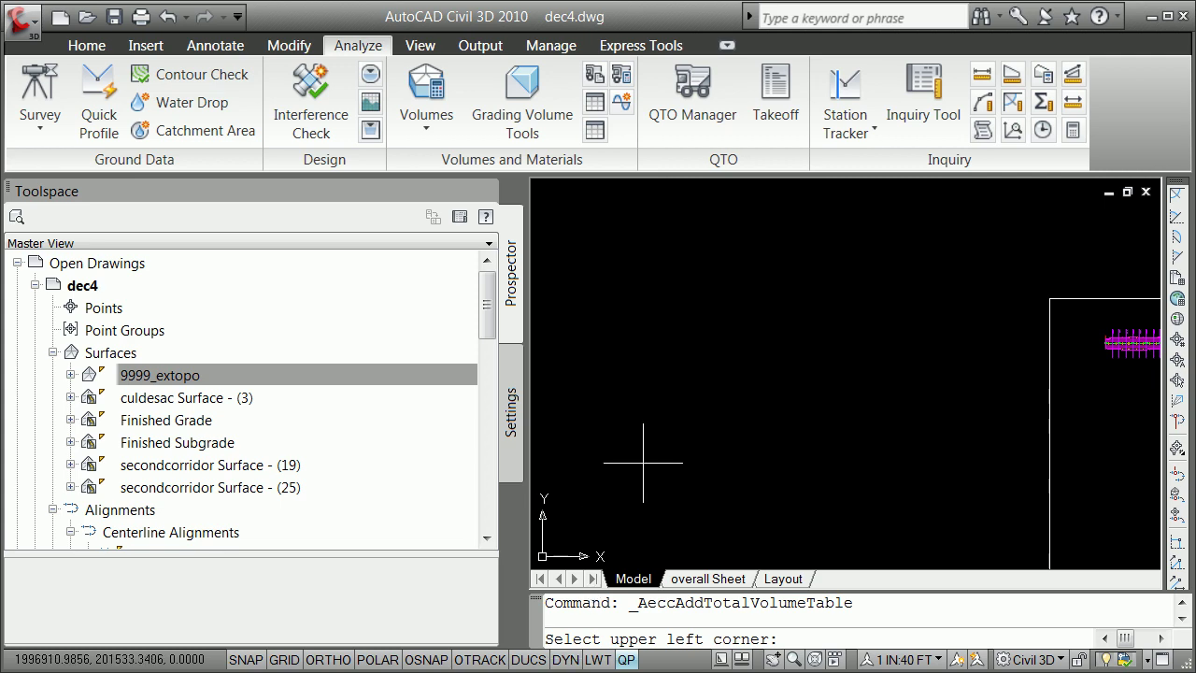
Step: Place the total volume table in the empty model space beside the bordered corridor plan and examine its cut and fill volumes
click(708, 324)
scroll(736, 329, up, 5)
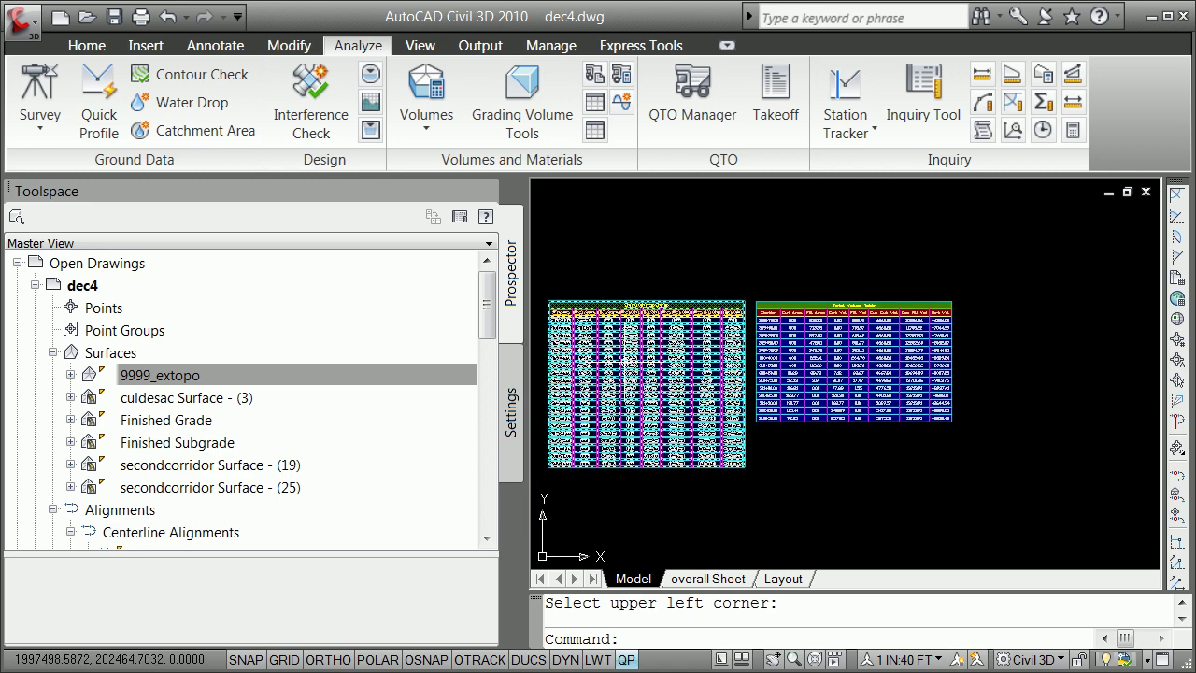
scroll(619, 360, up, 3)
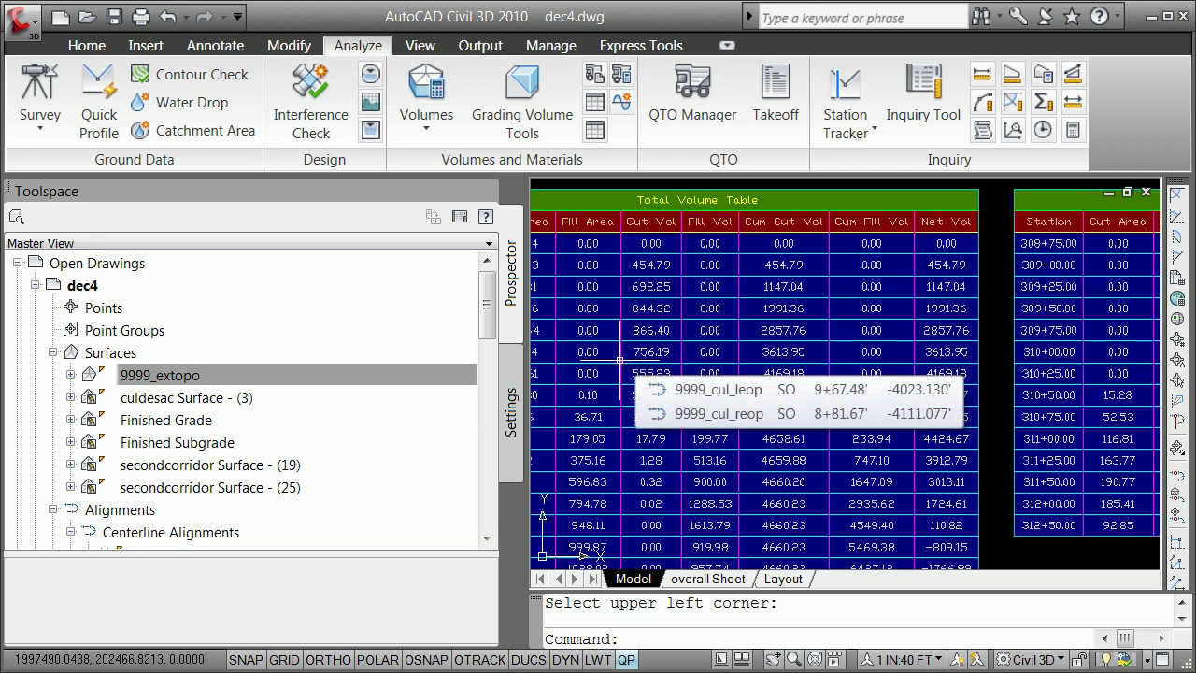
scroll(619, 360, down, 4)
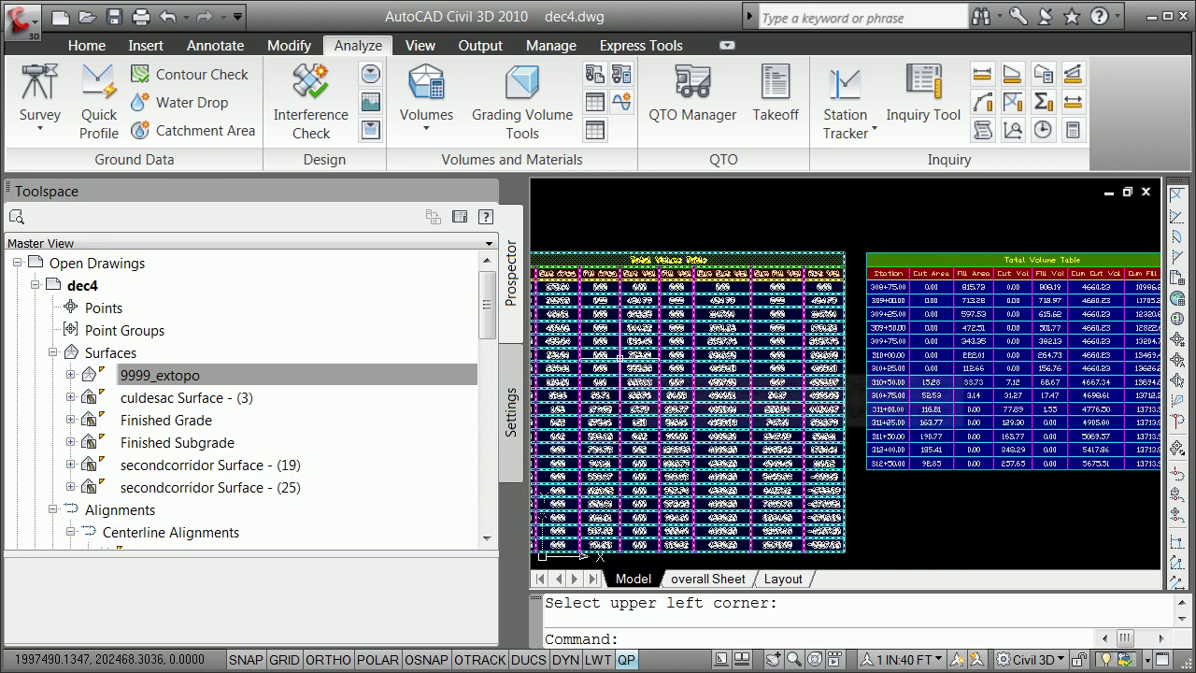
mouse_move(620, 359)
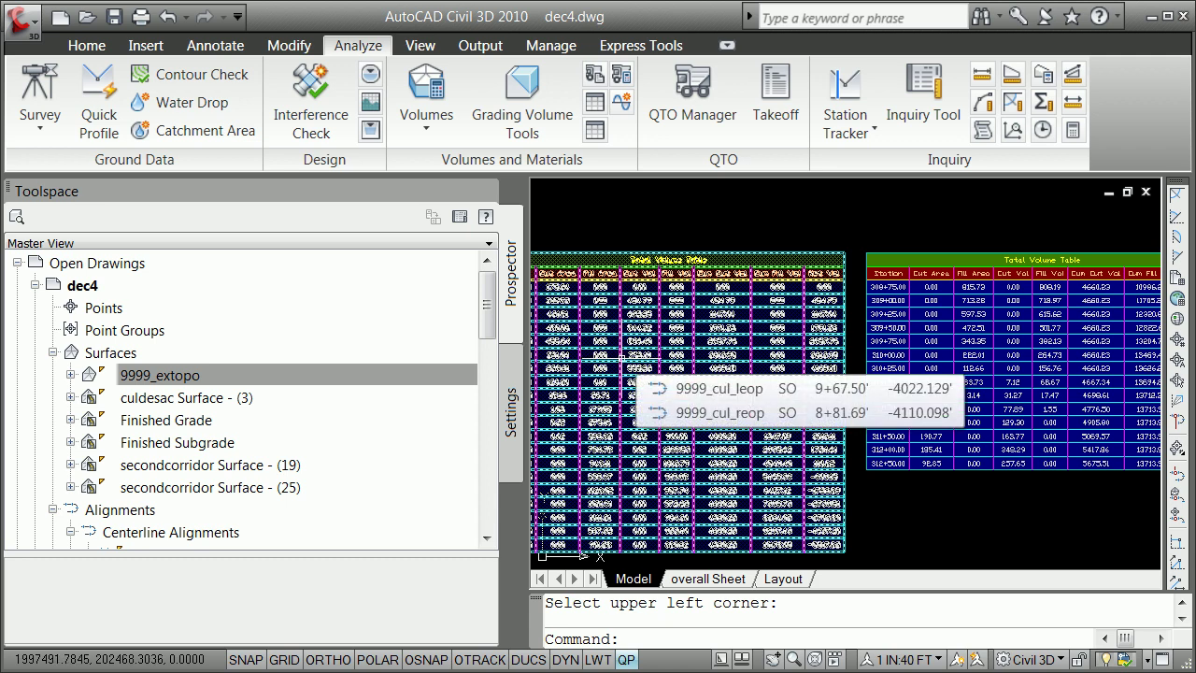
scroll(746, 396, down, 5)
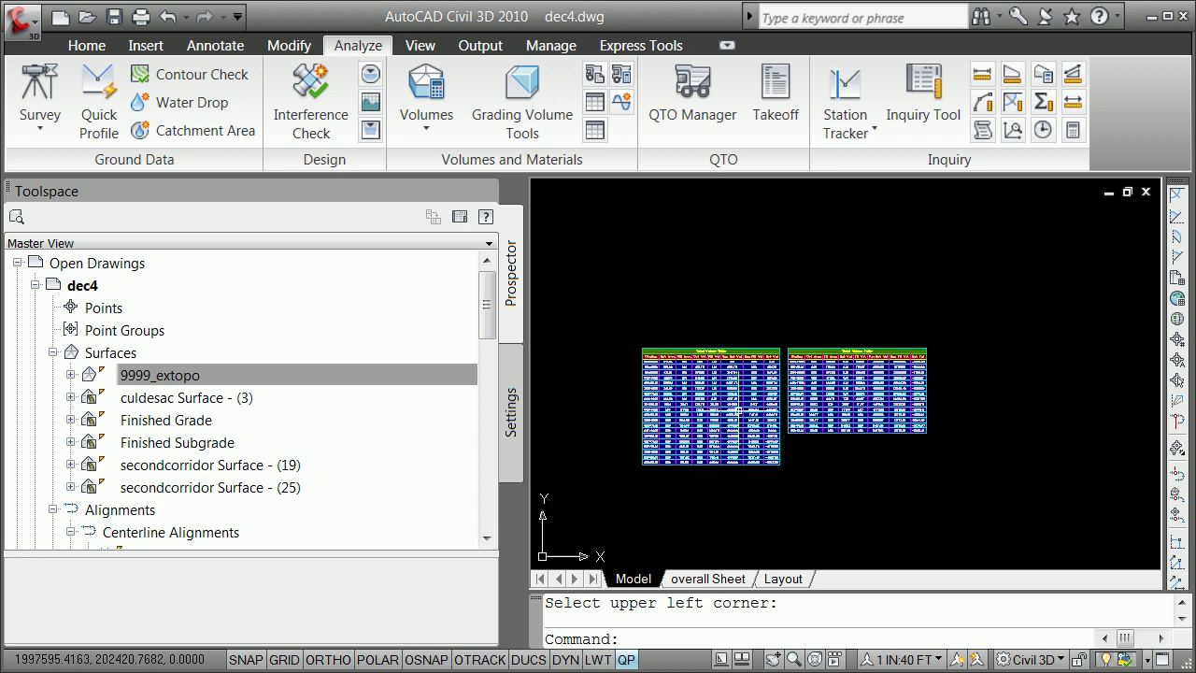
Step: Restore the saved model view profile3 to show the profile view
scroll(746, 415, down, 6)
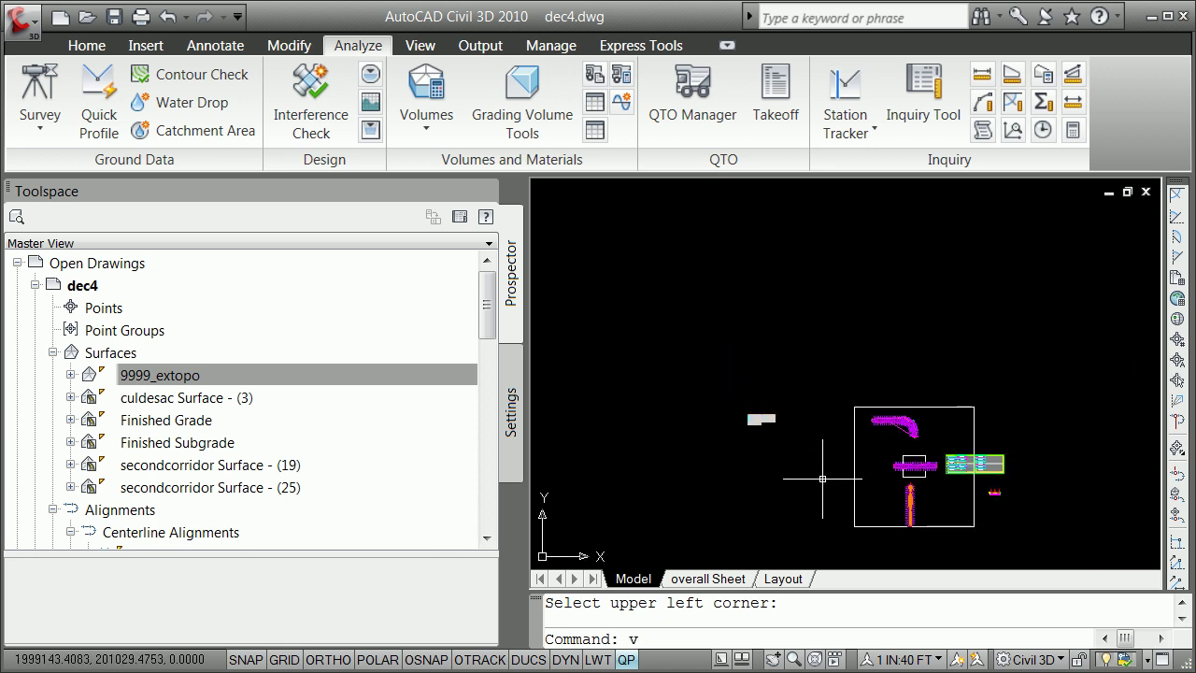
key(Return)
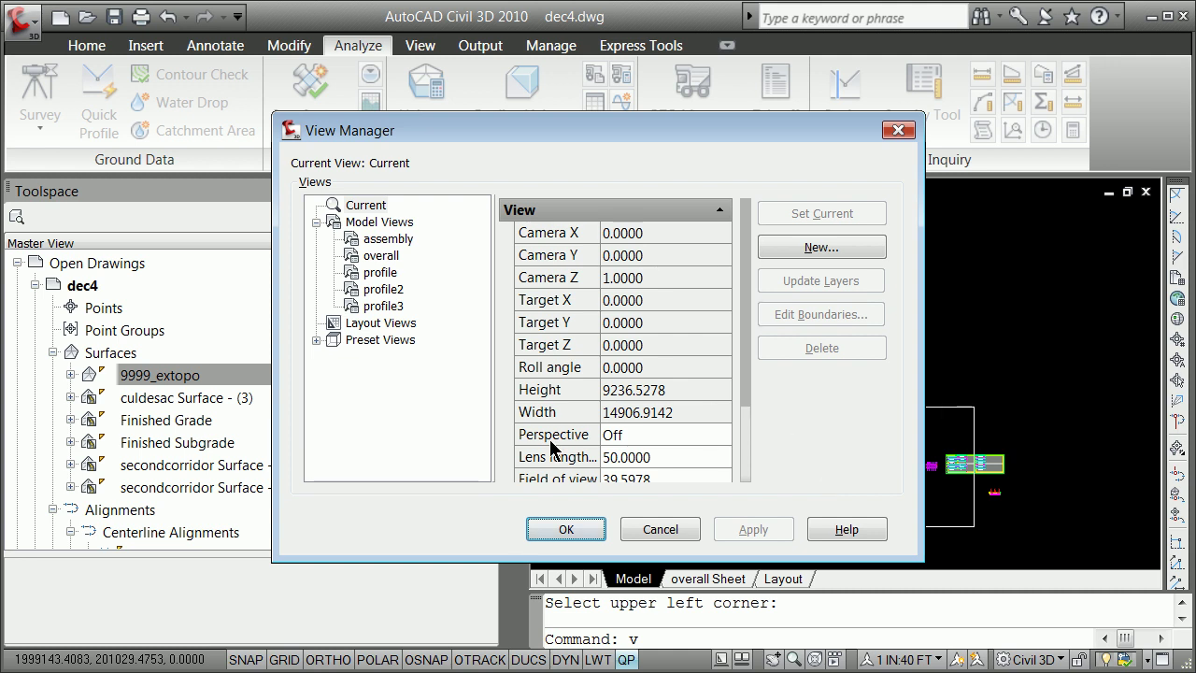
click(380, 306)
click(826, 218)
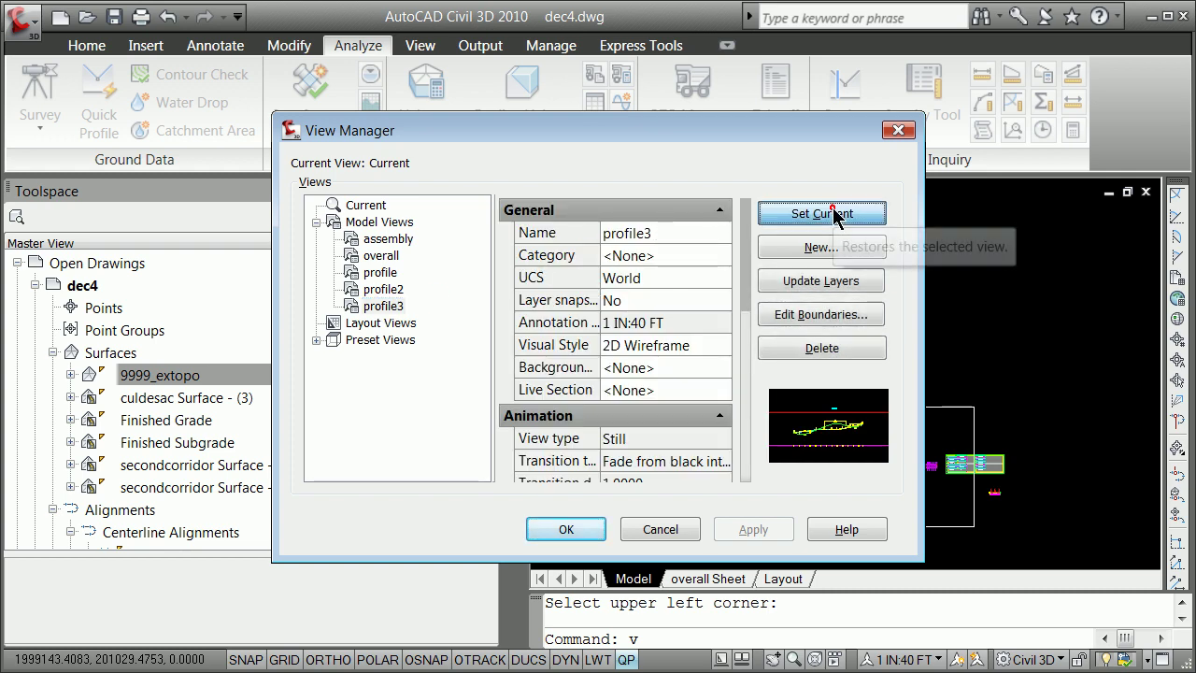
click(565, 529)
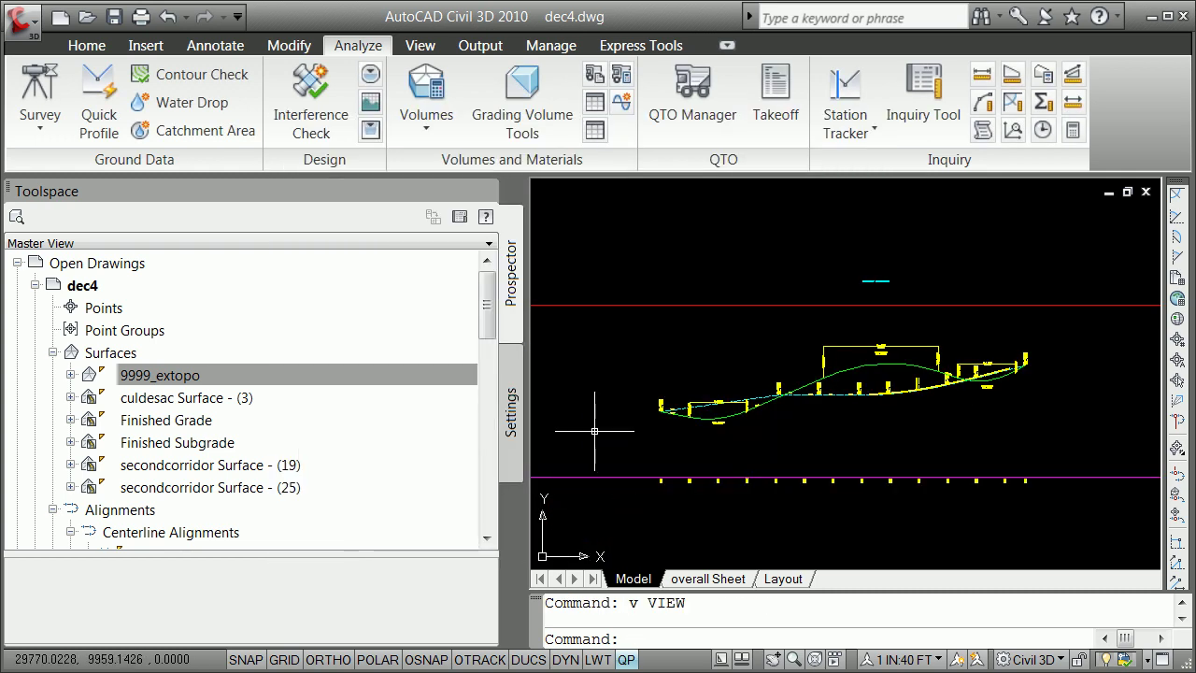
Step: Draw a rectangle 600 units wide and 180 units high in the empty space below the profile view
scroll(578, 438, up, 5)
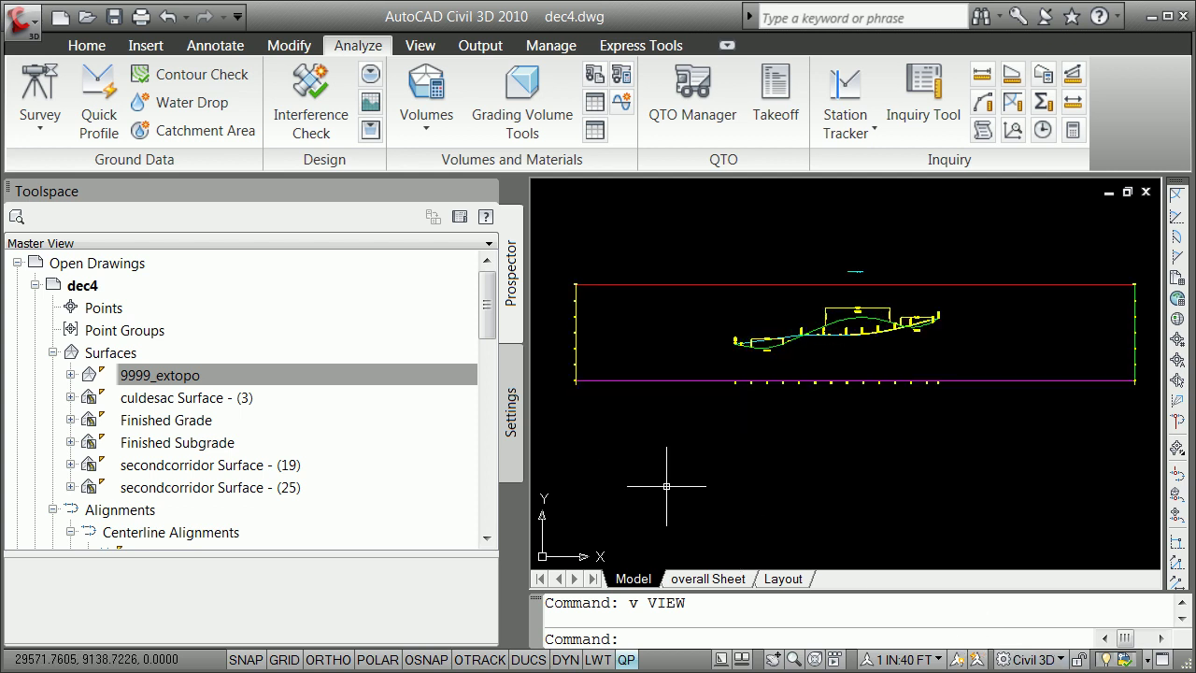
text(rectangle)
key(Return)
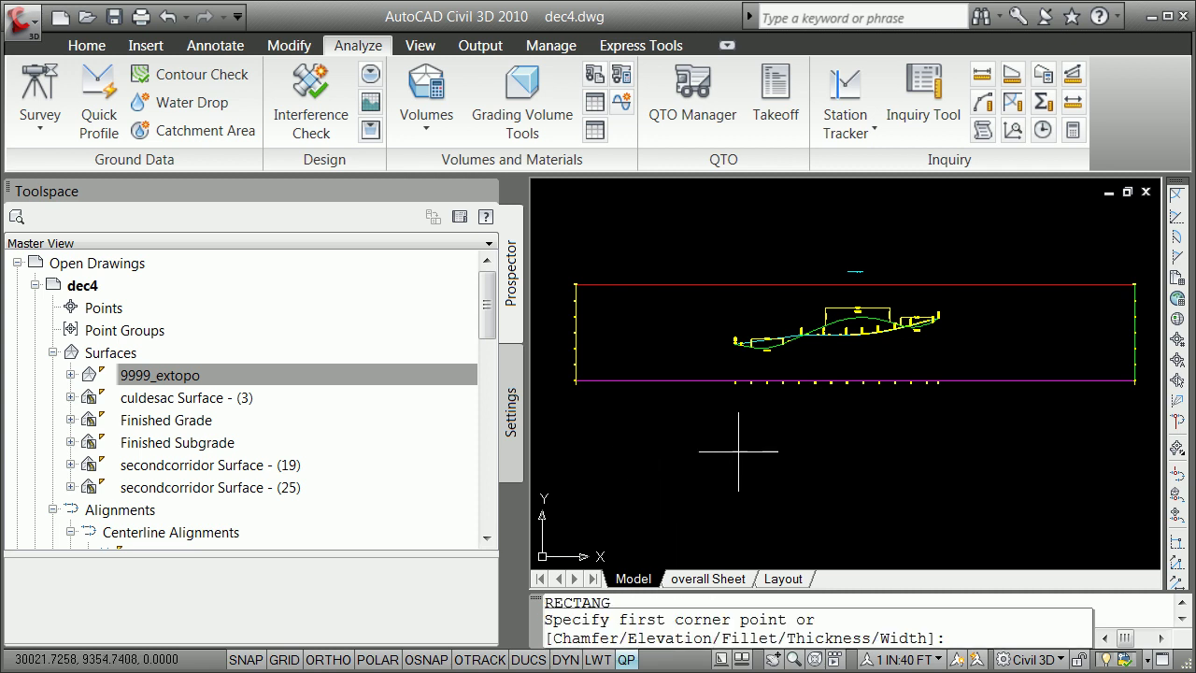
click(738, 452)
text(@600,180)
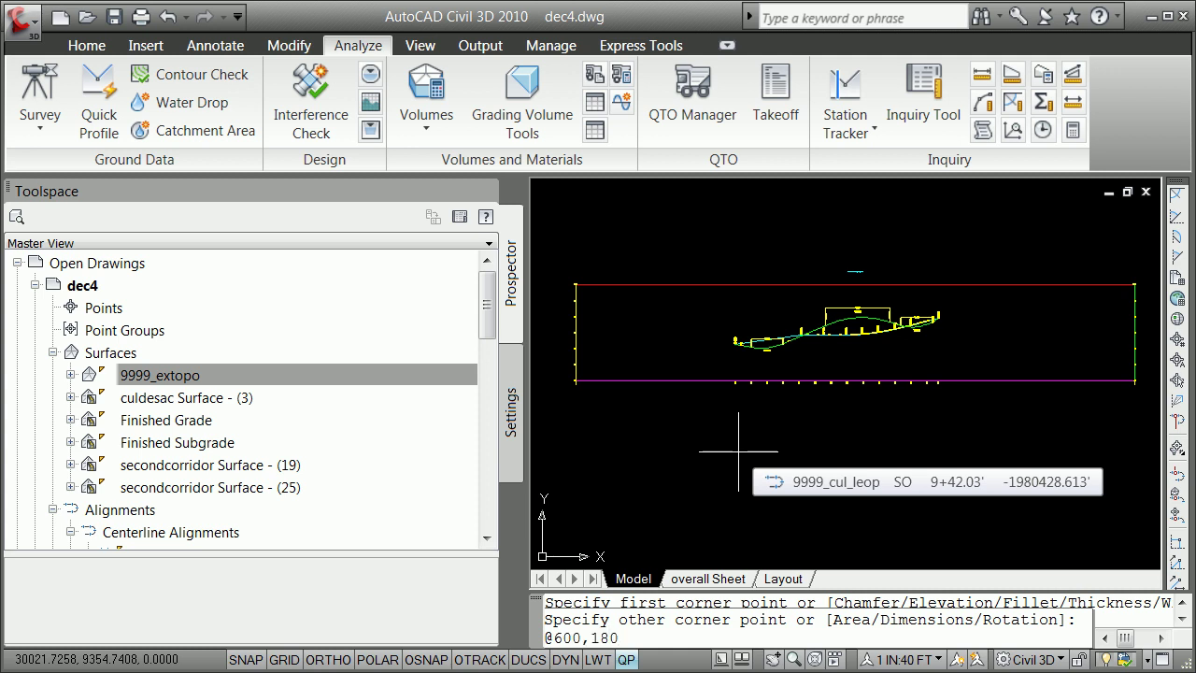
key(Return)
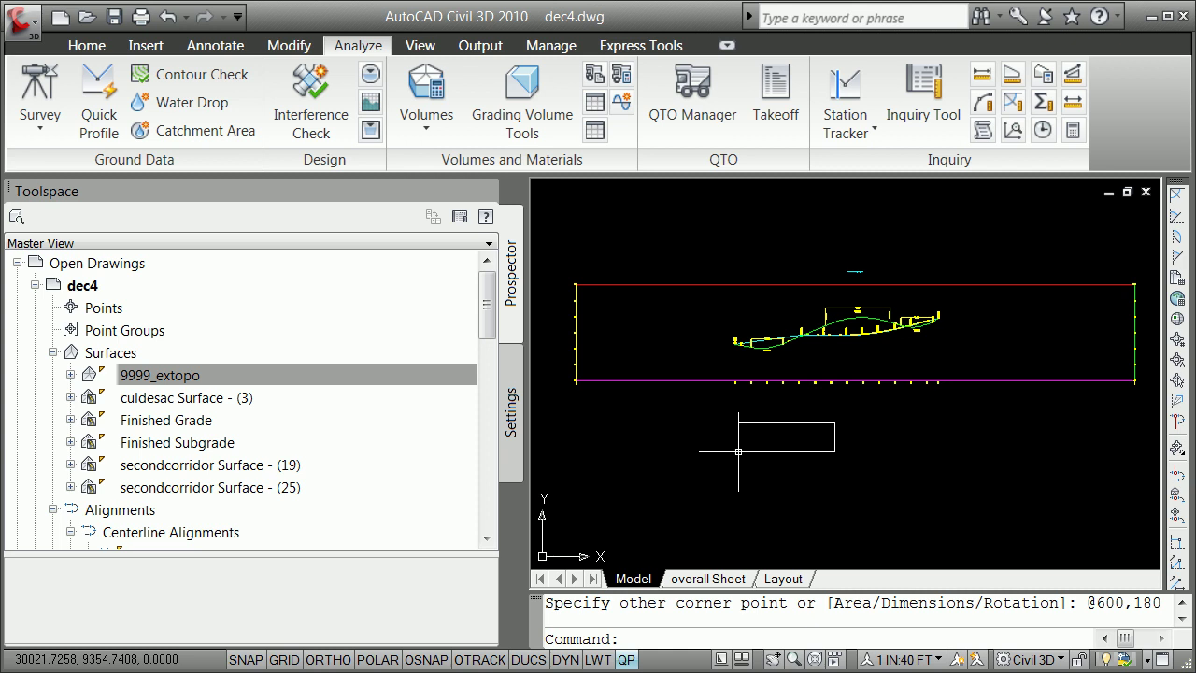
key(Return)
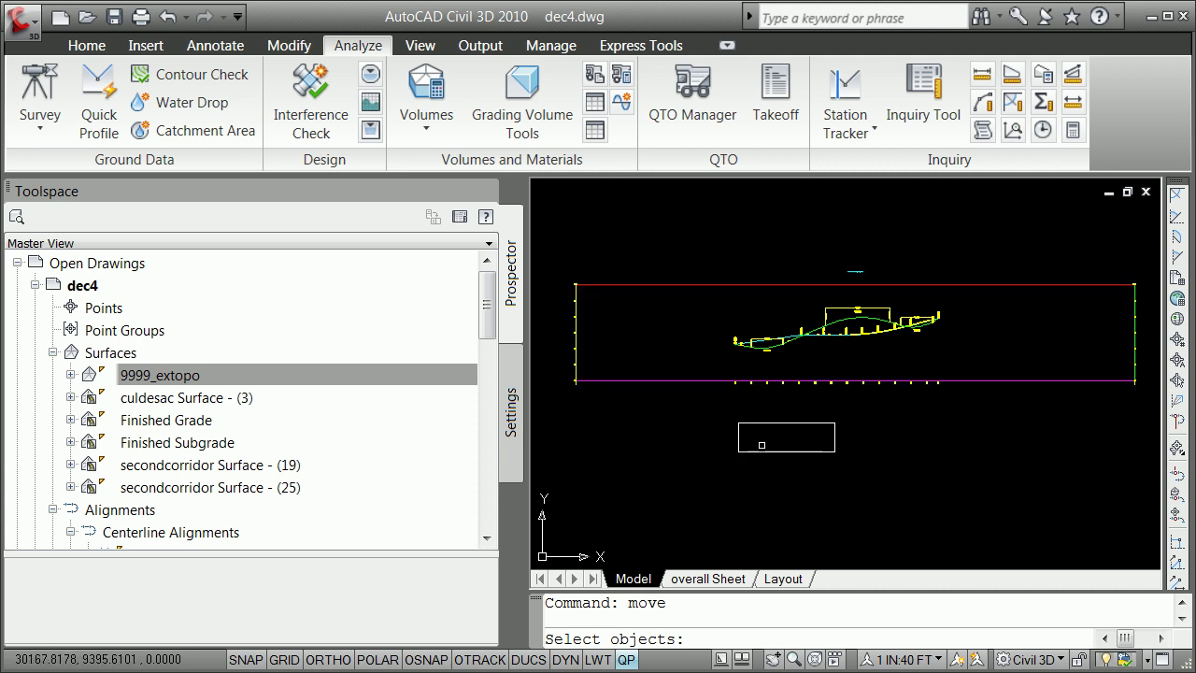
key(Escape)
Step: Draw a rectangle 600 by 20 units directly below the 600 by 180 rectangle, starting from its lower-left corner
scroll(739, 468, up, 5)
text(rectangle)
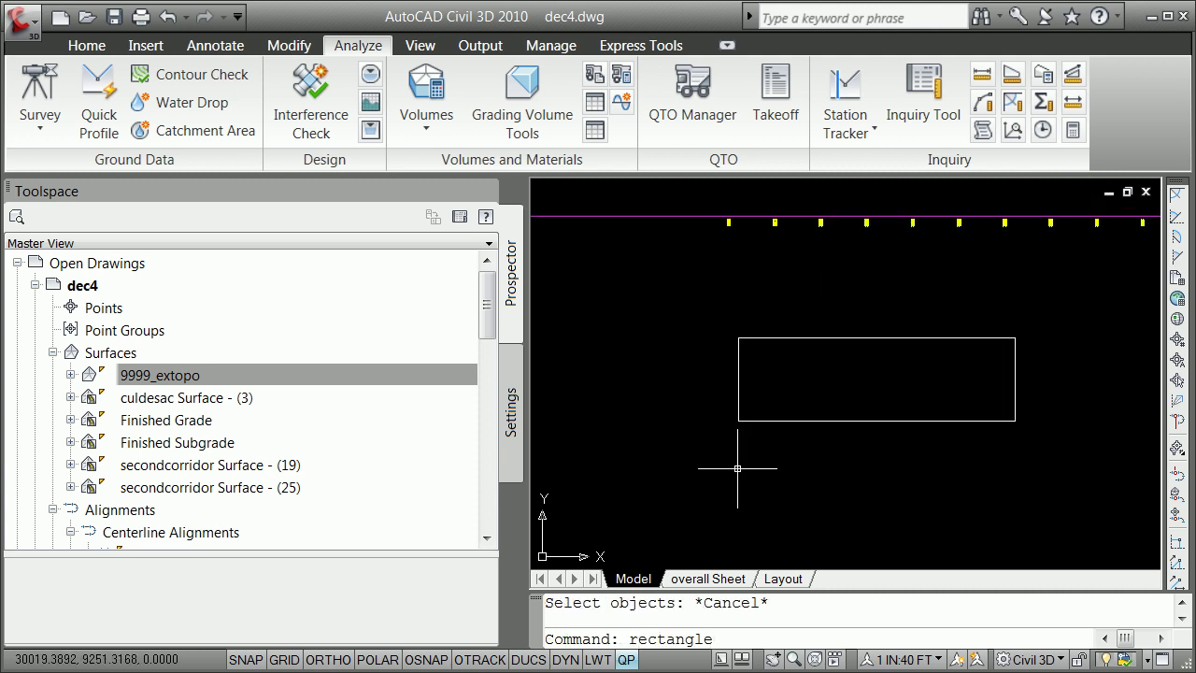
key(Return)
shift+right_click(662, 367)
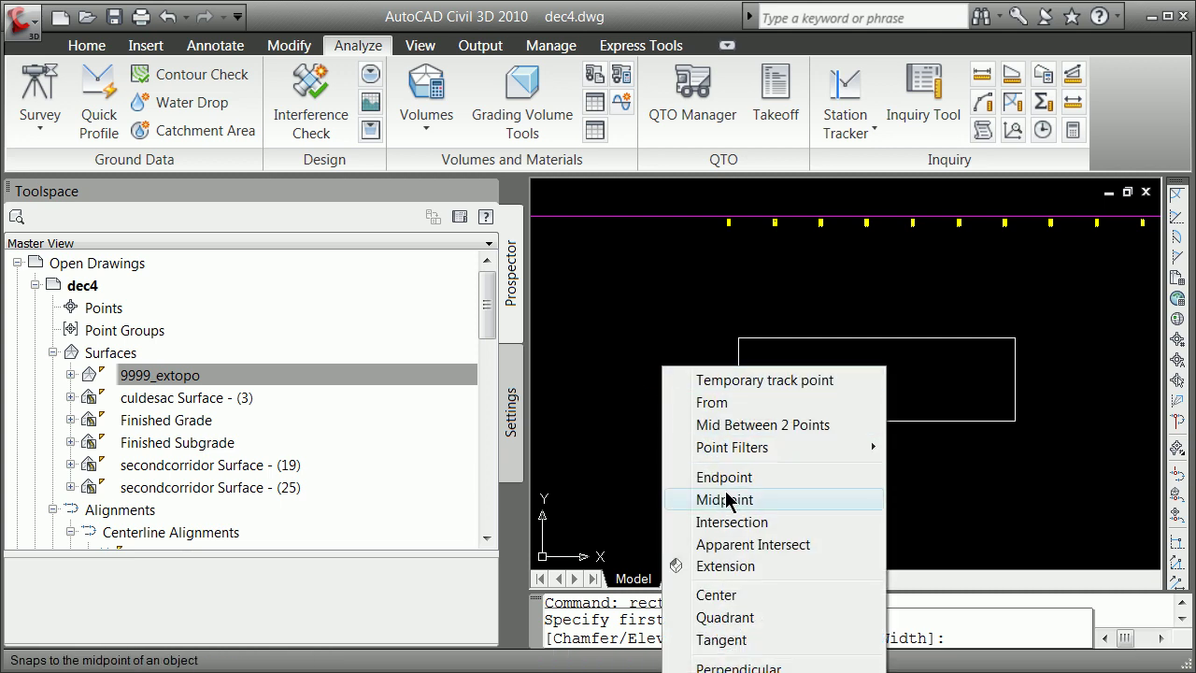
click(726, 479)
click(803, 418)
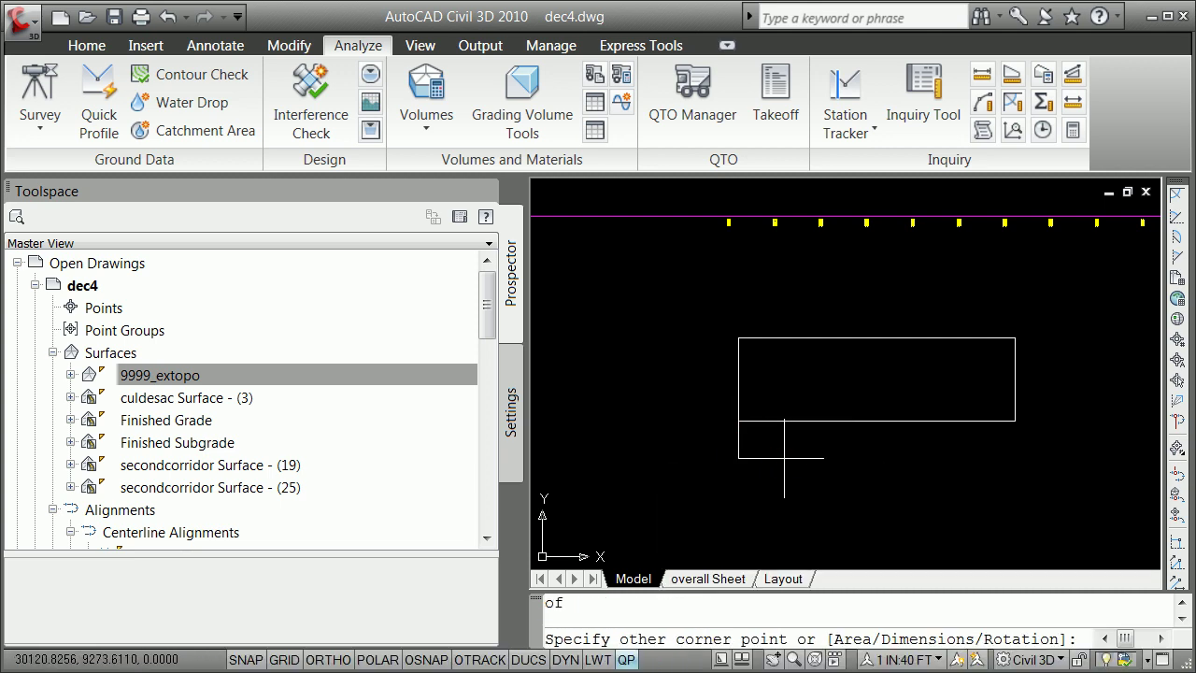
key(F8)
text(@600,-20)
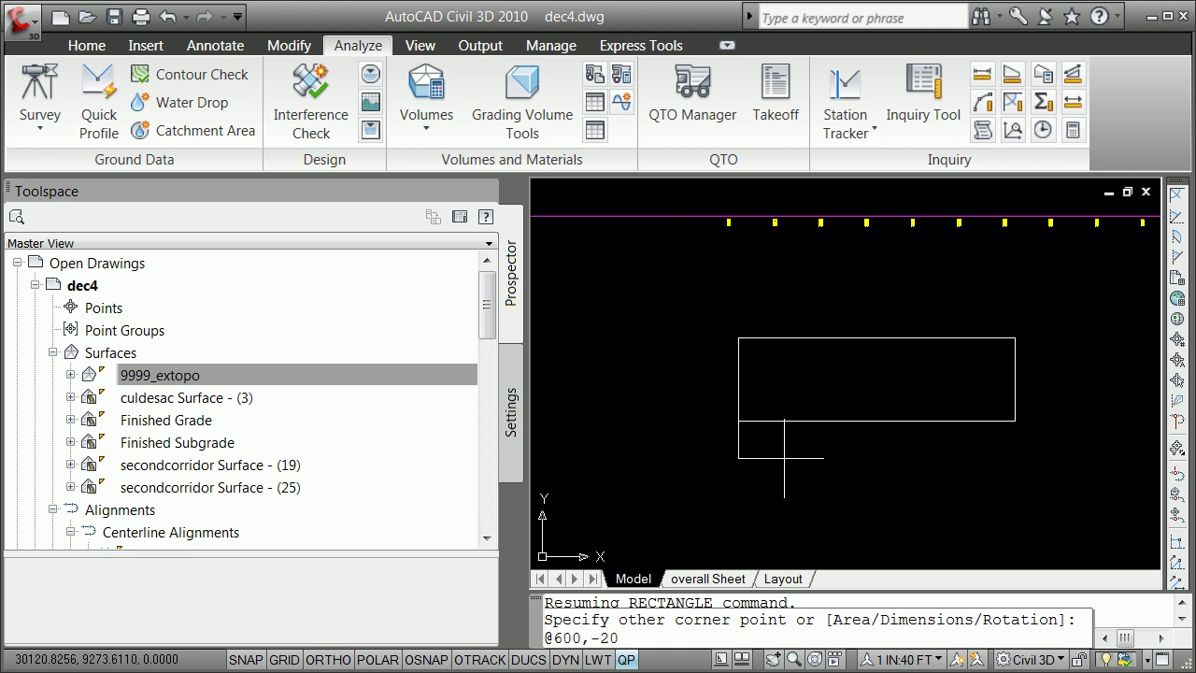
key(Return)
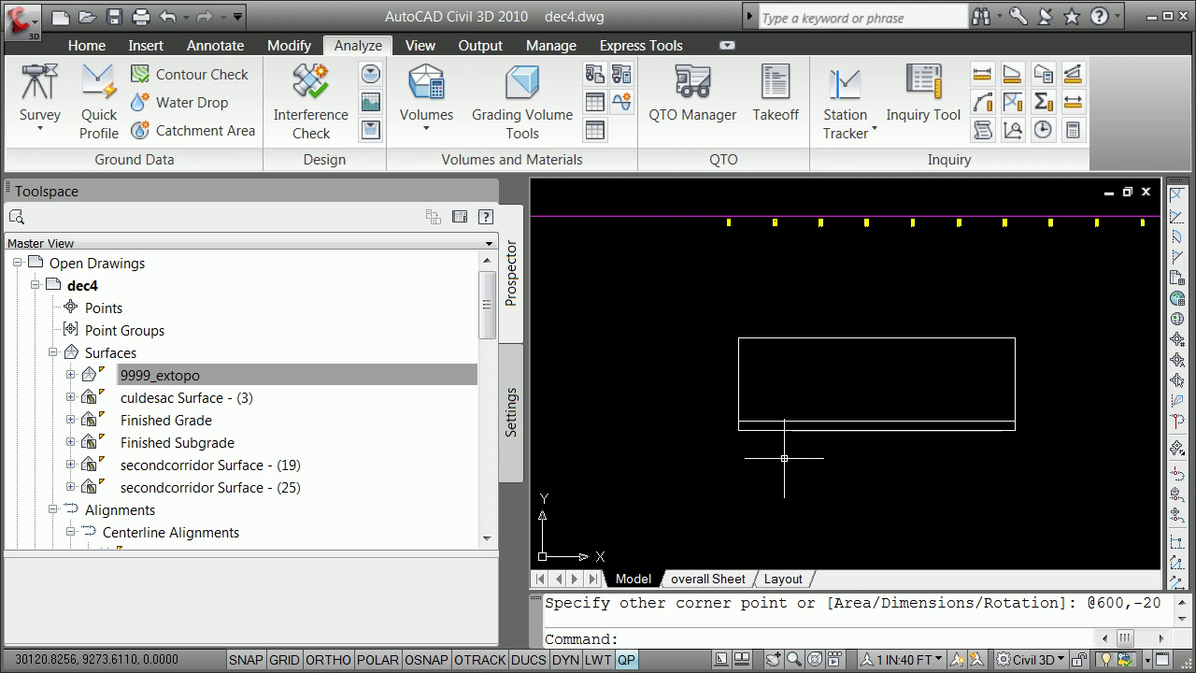
text(line)
key(Return)
text(end)
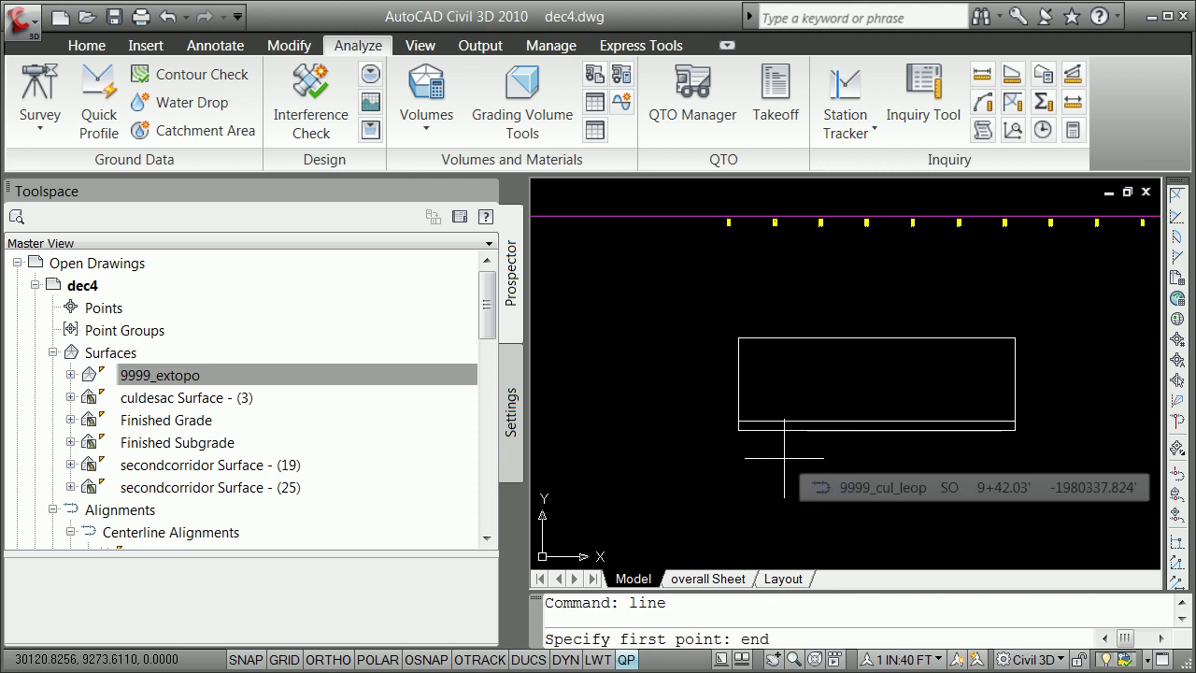
key(Return)
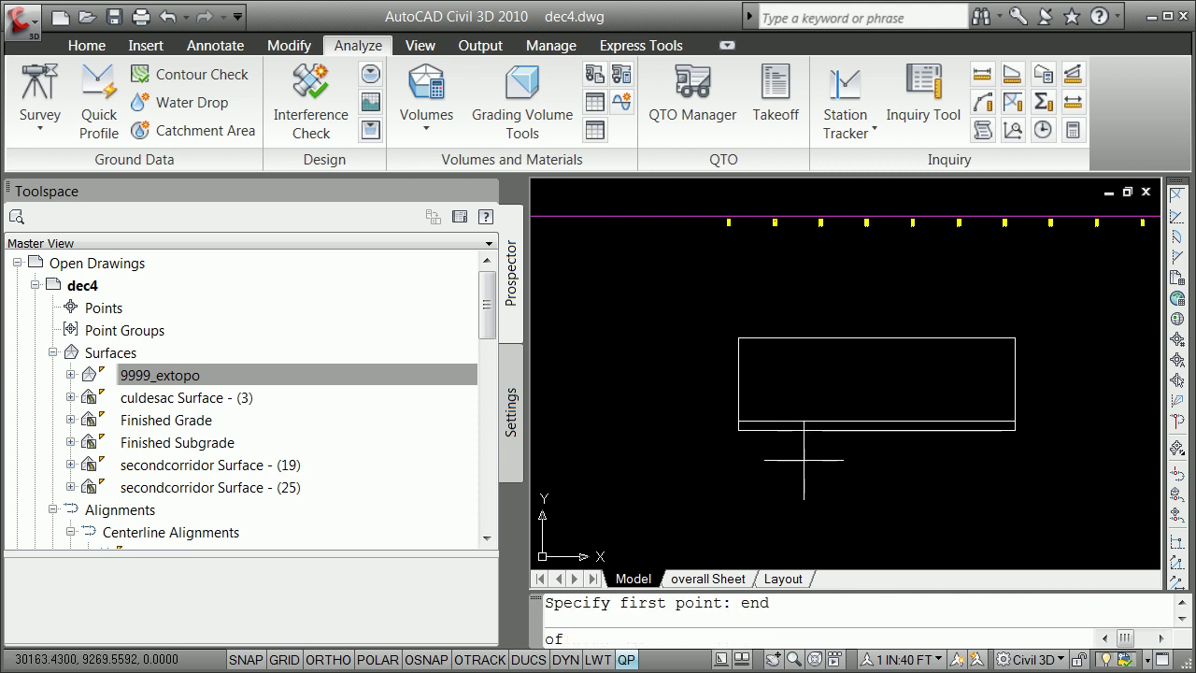
click(738, 421)
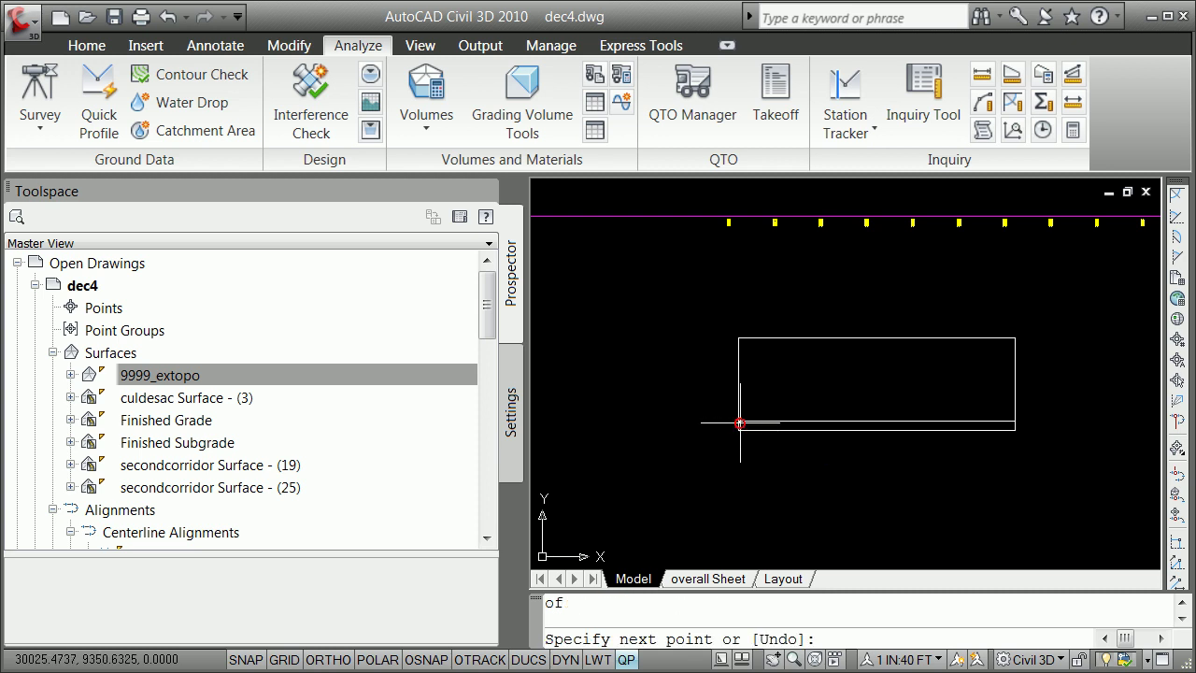
text(2)
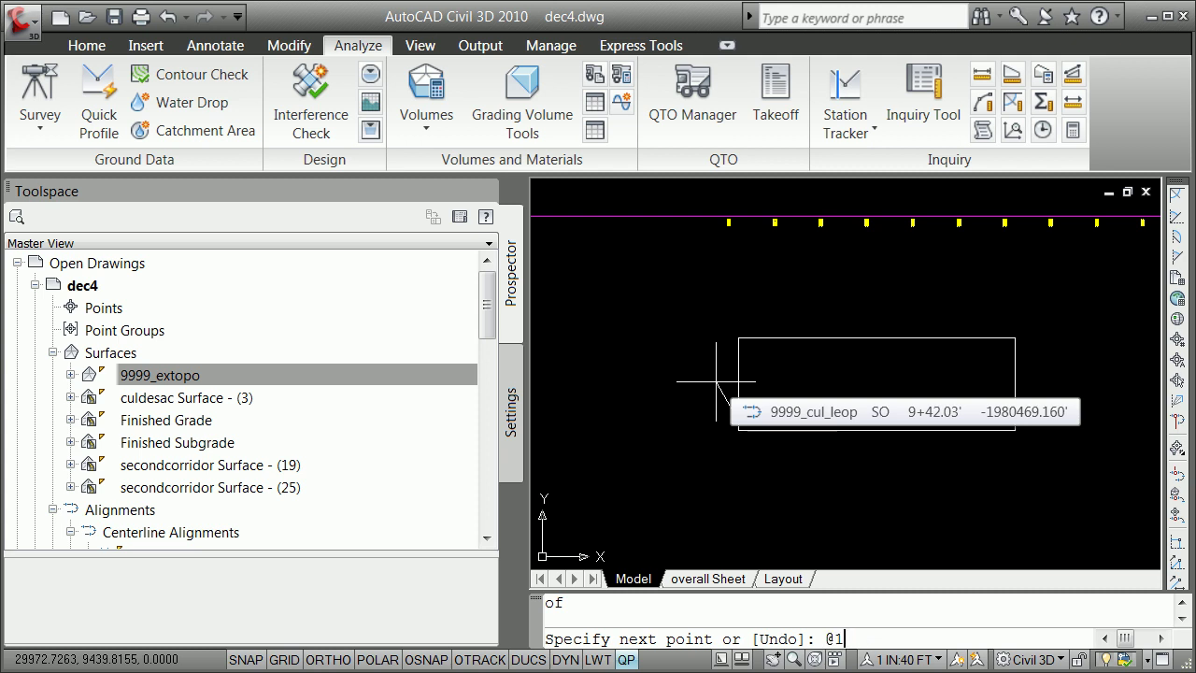
text(180,-30)
key(Return)
text(u)
key(Return)
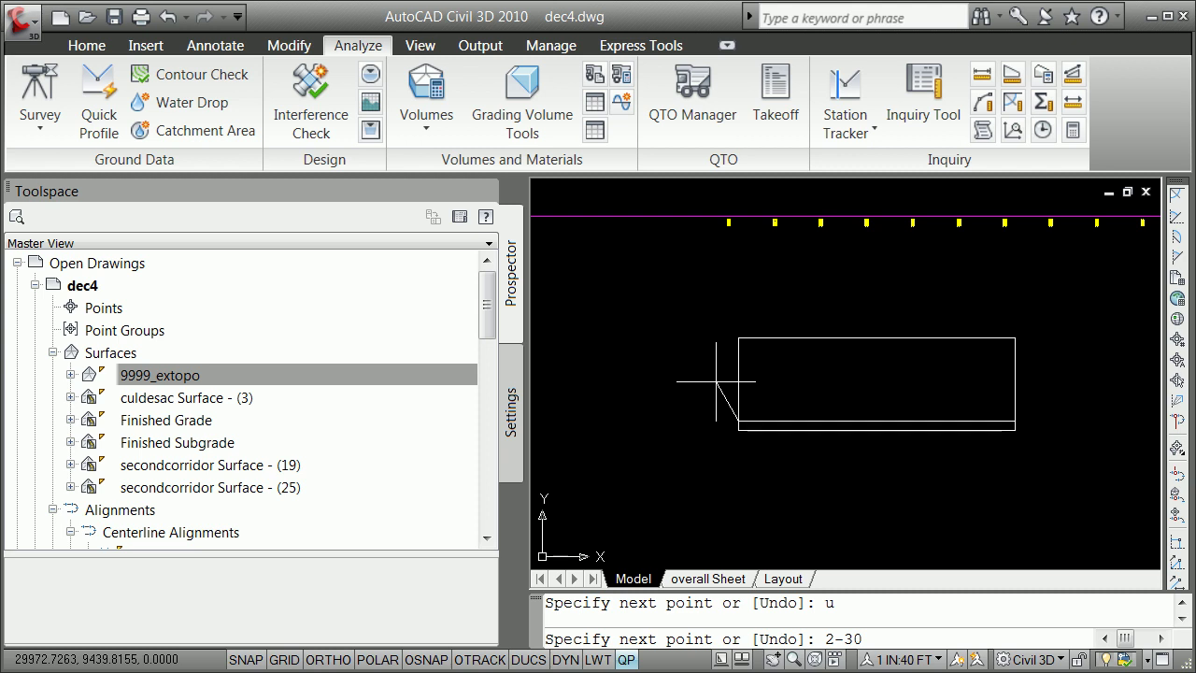
key(Escape)
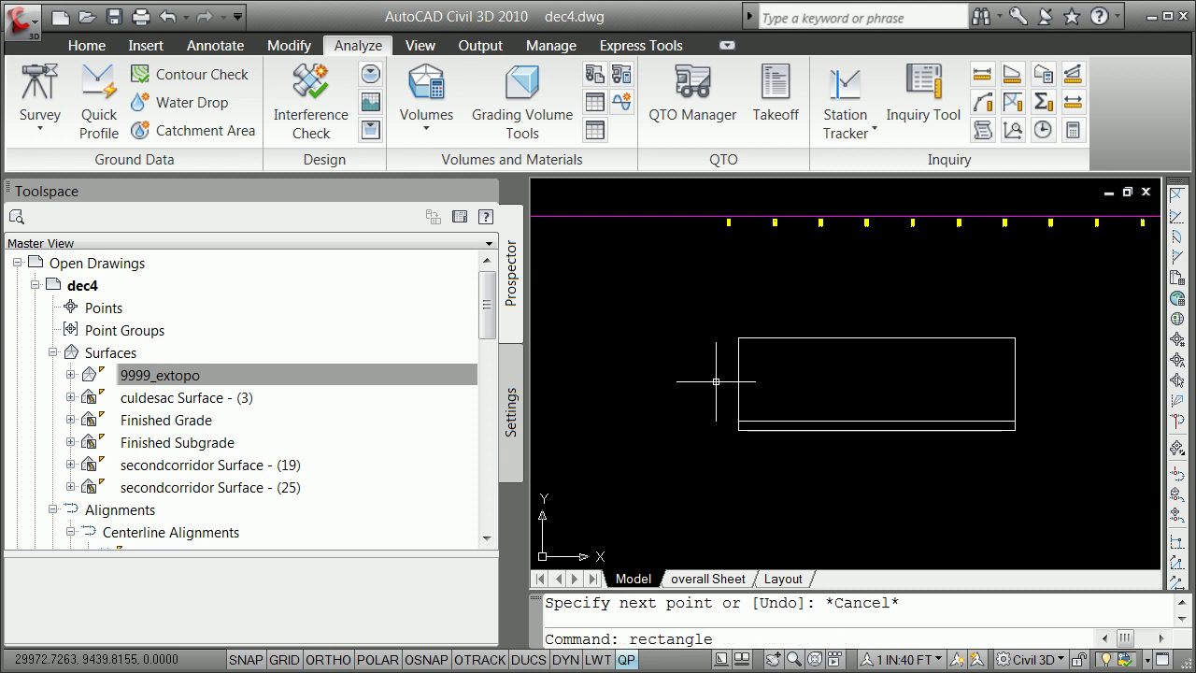
Step: Draw a rectangle 30 by 180 units along the outer left side of the 600 by 180 rectangle, from its lower-left corner
key(Return)
text(en)
key(Return)
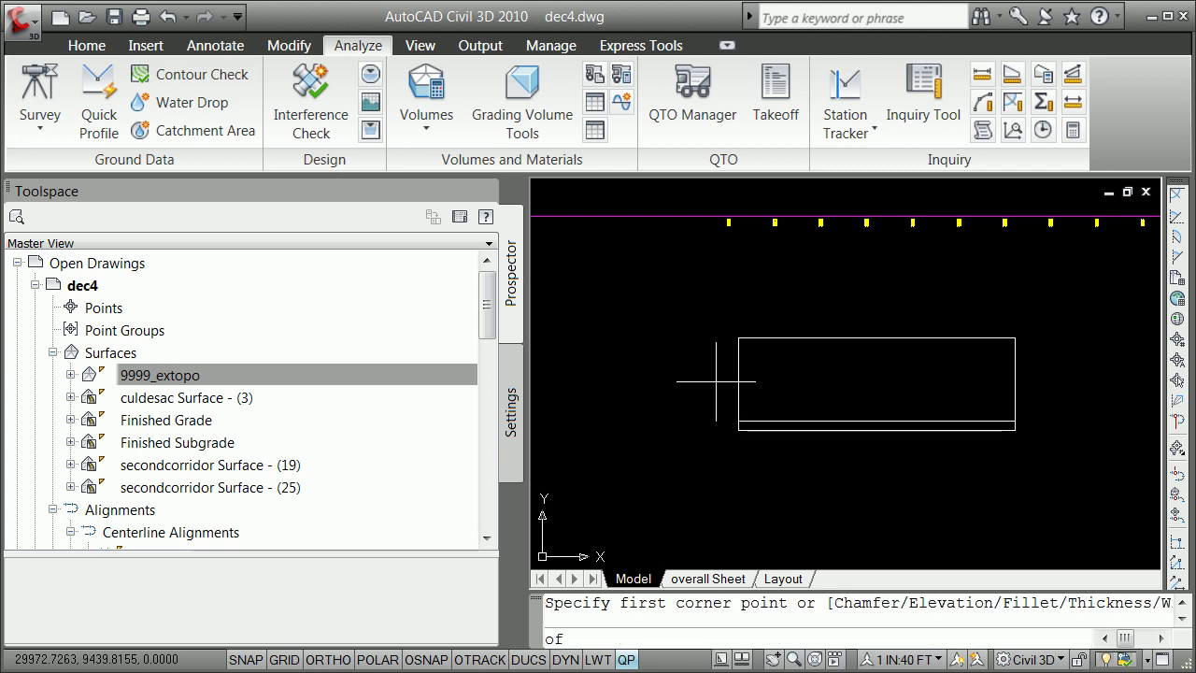
click(742, 418)
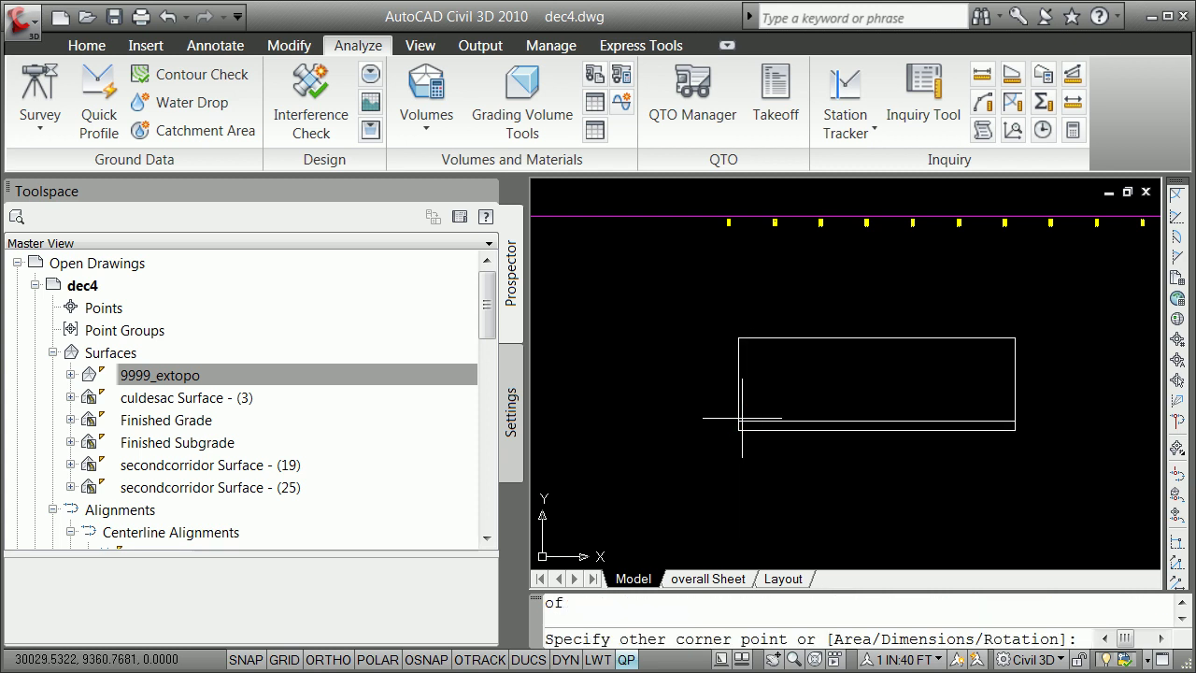
text(@-30,180)
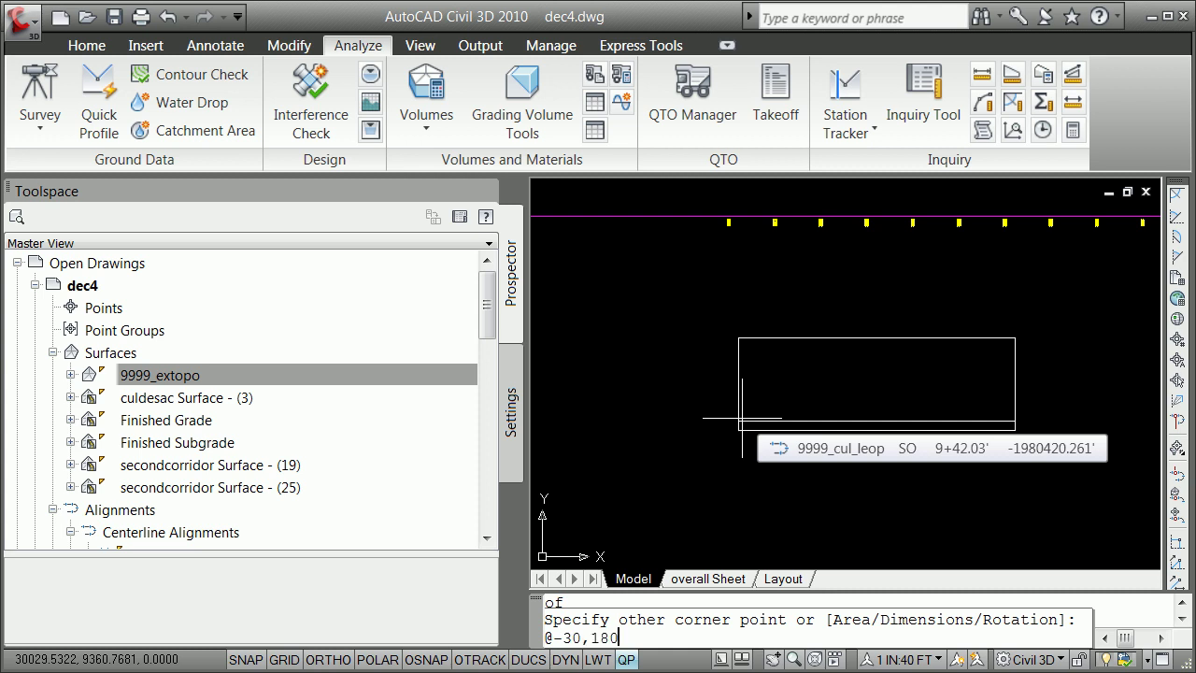
key(Return)
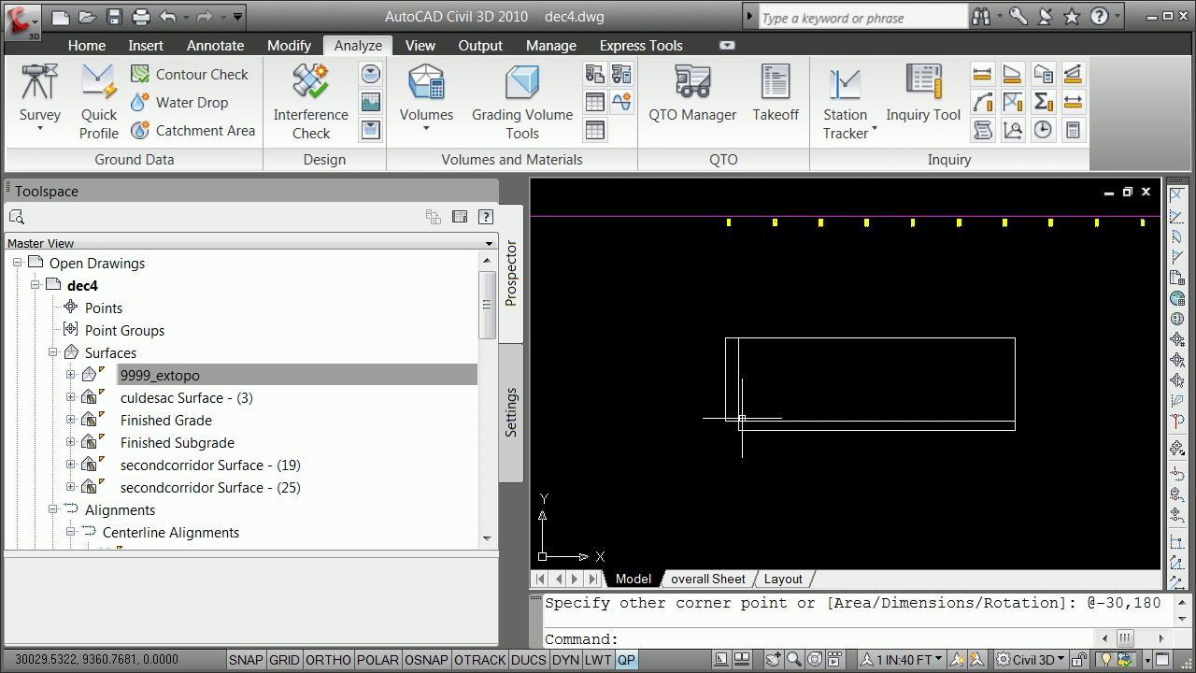
Step: Copy the narrow 30 by 180 rectangle from its lower-left corner to the lower-right corner of the 600 by 180 rectangle
text(copy)
key(Return)
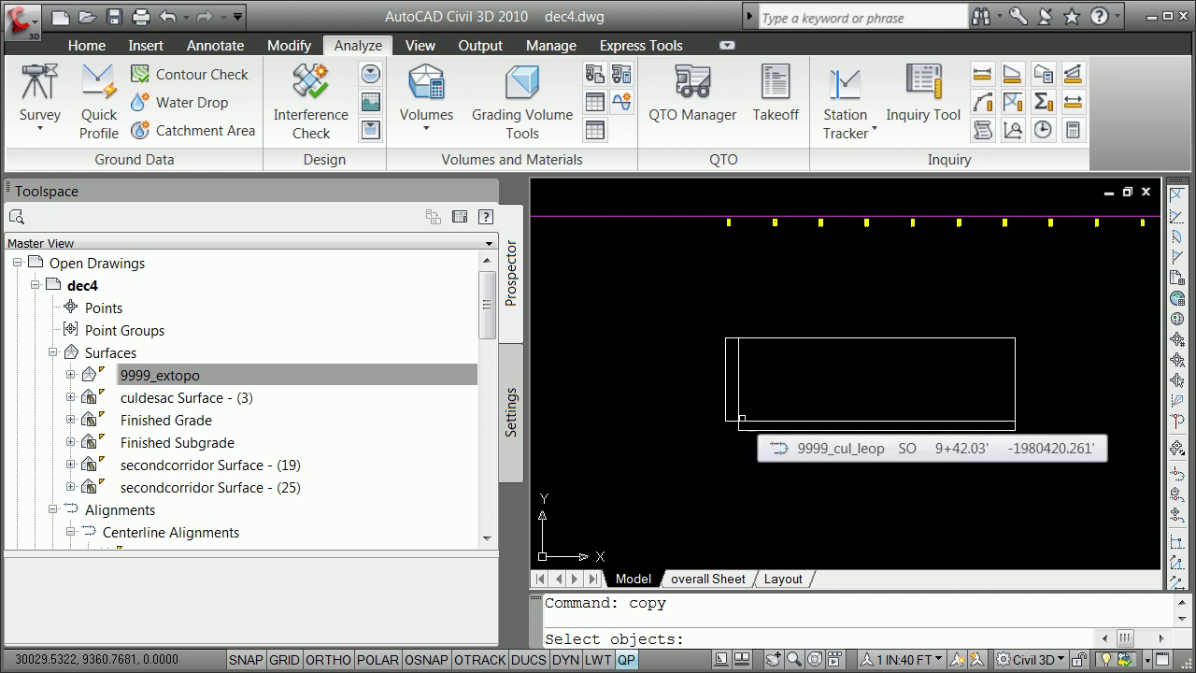
click(733, 419)
key(Return)
shift+right_click(680, 420)
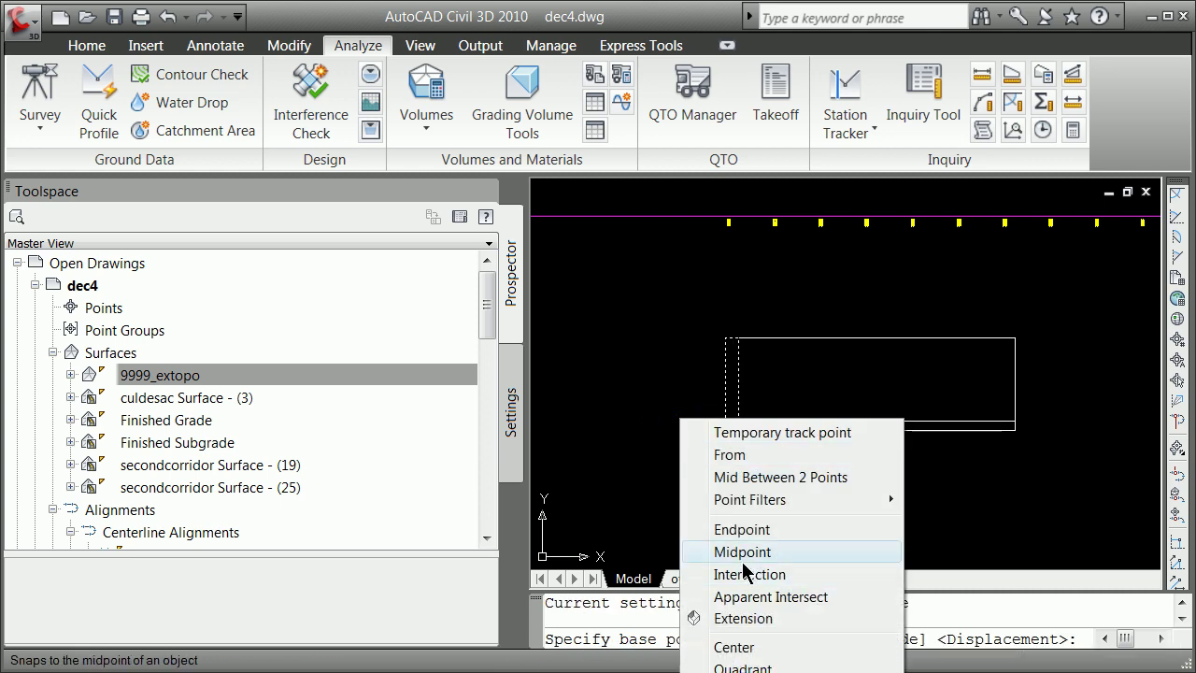
click(718, 529)
click(724, 420)
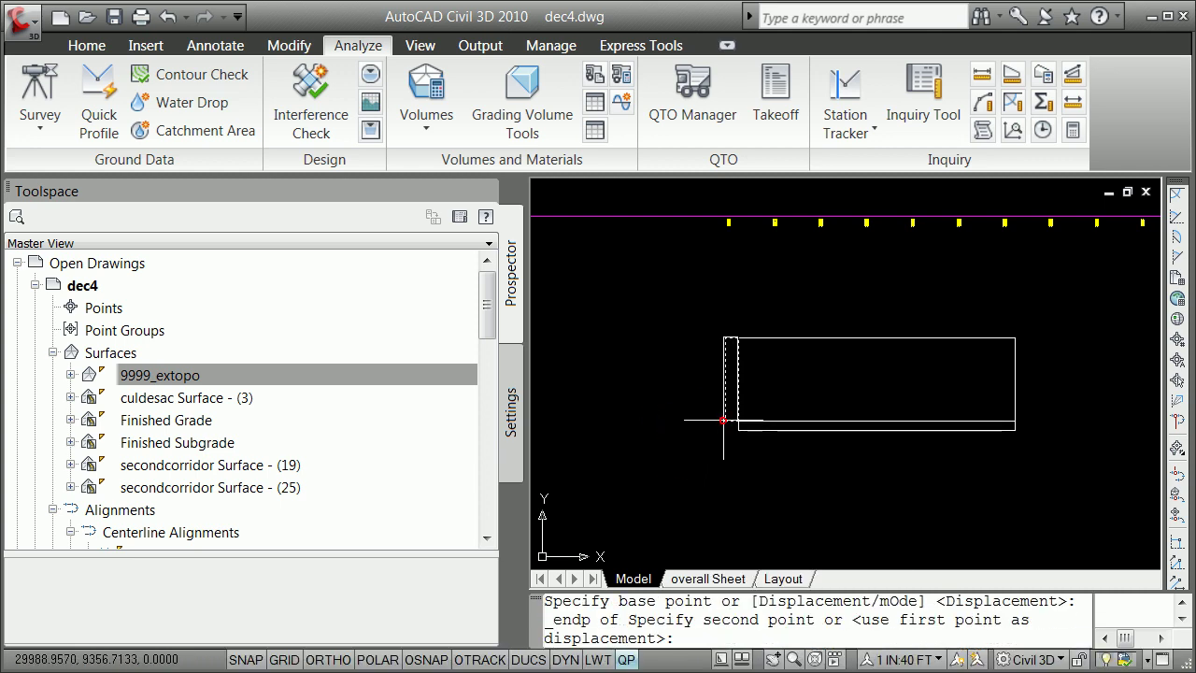
shift+right_click(996, 411)
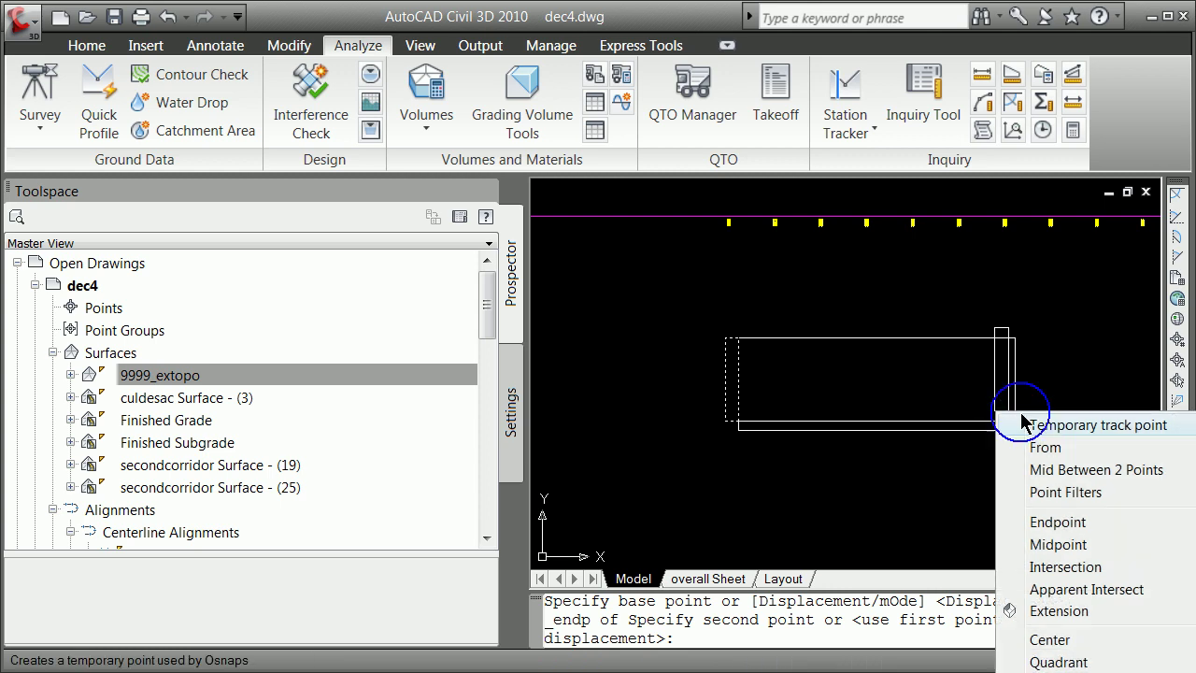
click(1054, 521)
click(1015, 420)
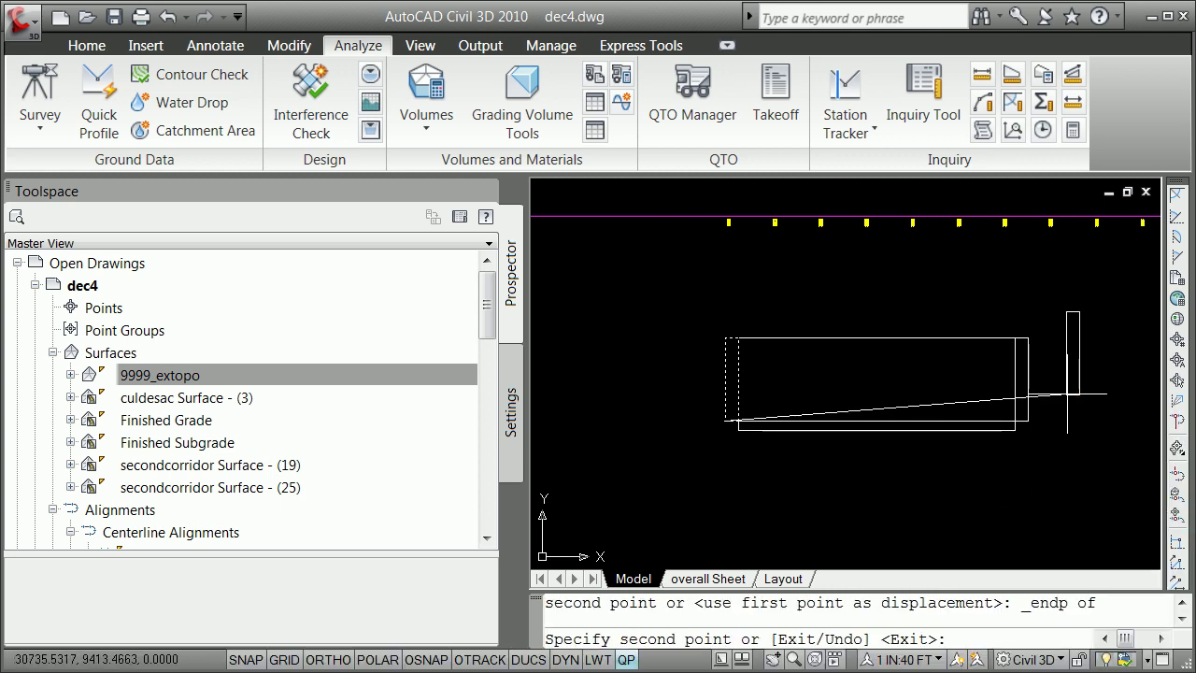
key(Return)
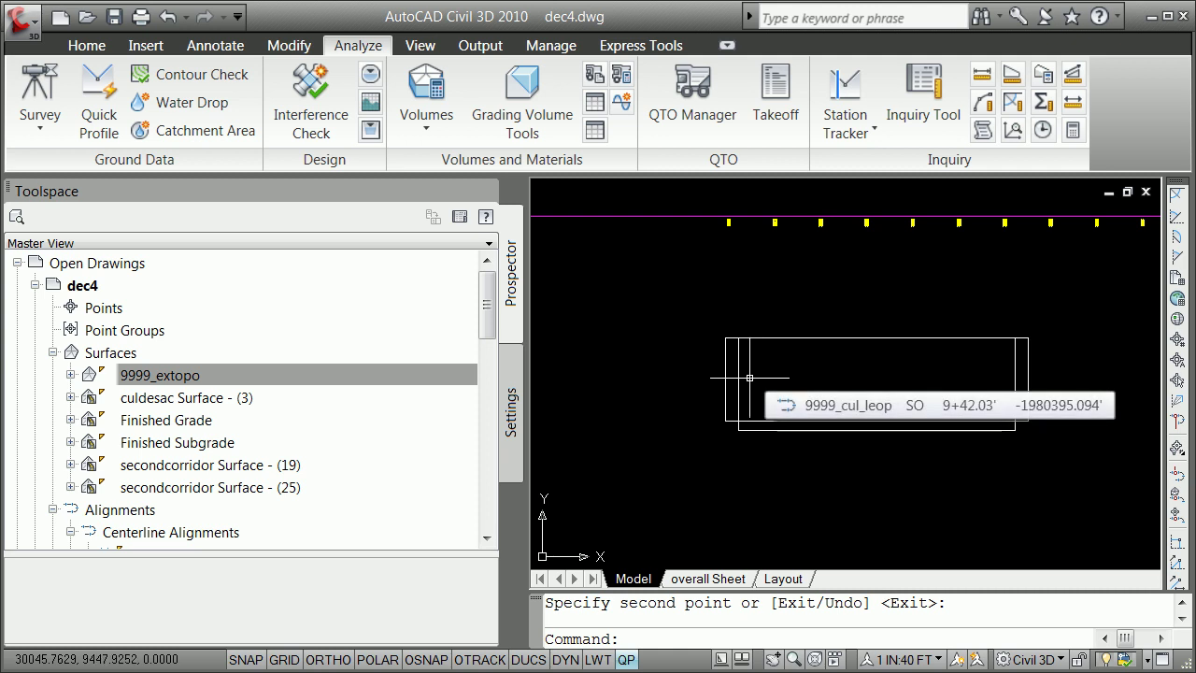
Step: Erase the two narrow 30 by 180 rectangles on both sides of the large rectangle
text(e)
key(Return)
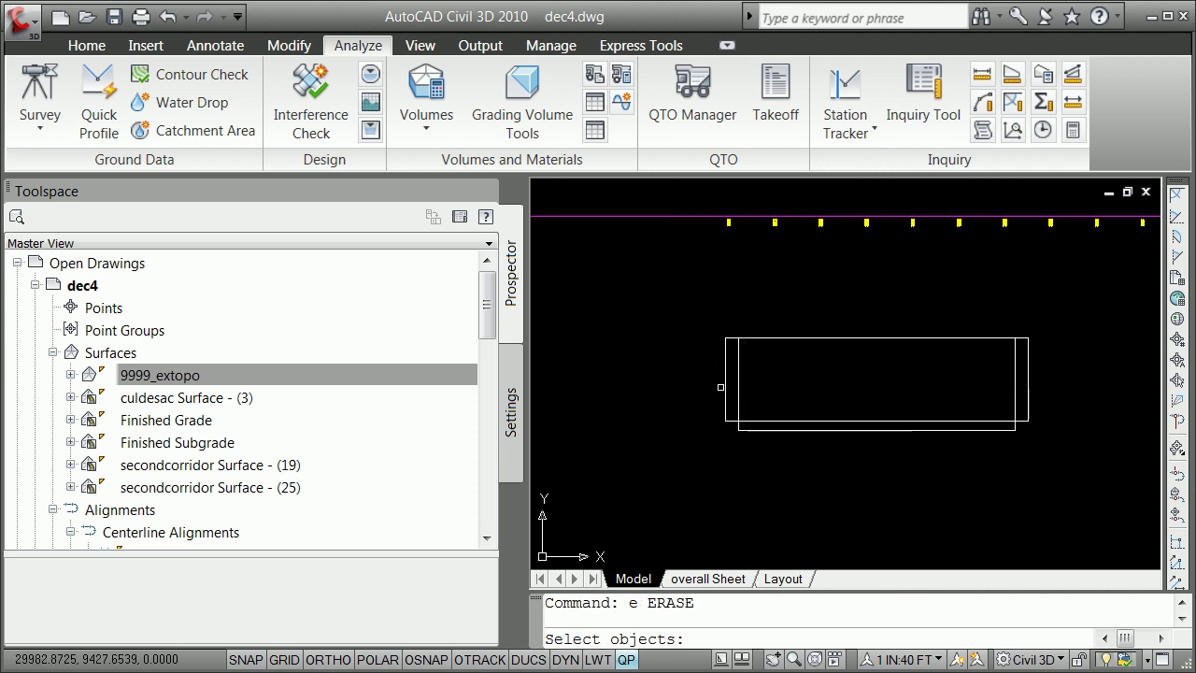
click(725, 389)
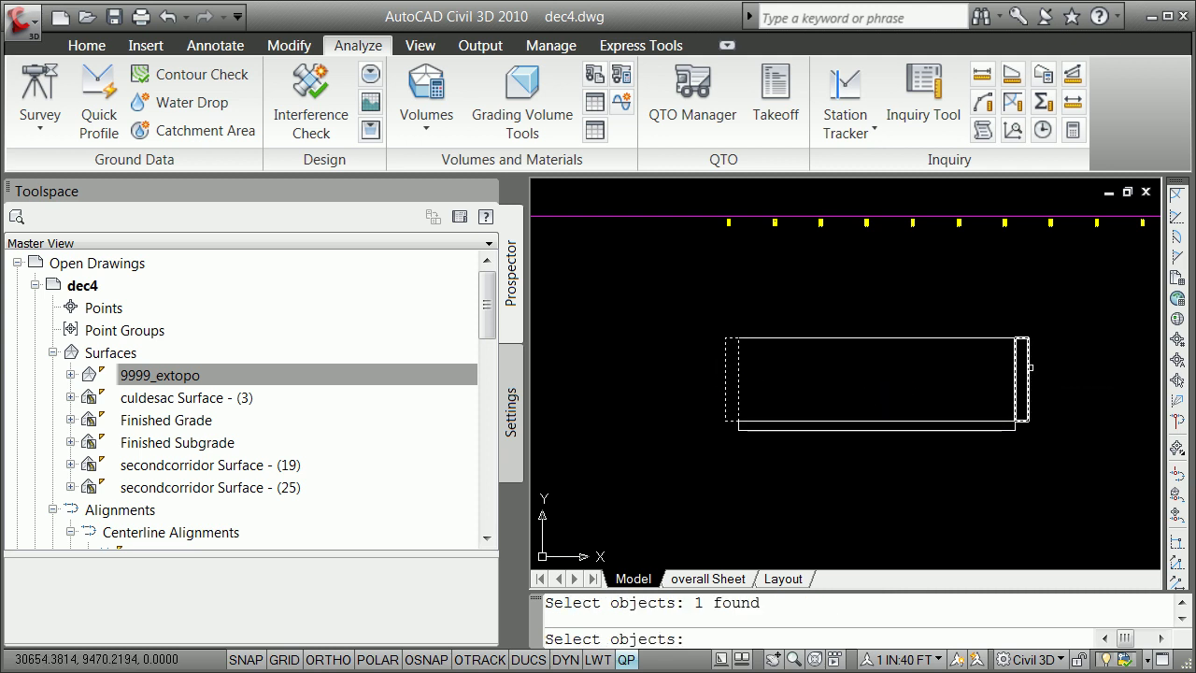
click(1023, 371)
key(Return)
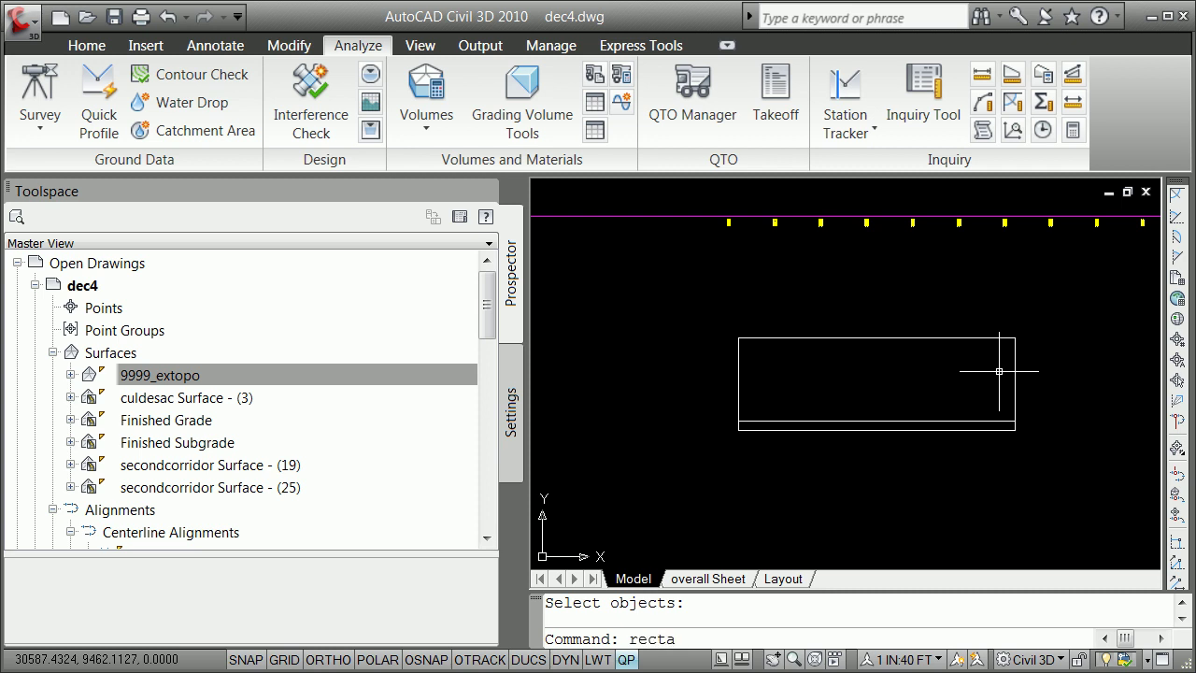
Step: Draw a rectangle 15 by 180 units along the outer left side of the 600 by 180 rectangle, from its lower-left corner
text(rectangle)
key(Return)
text(end)
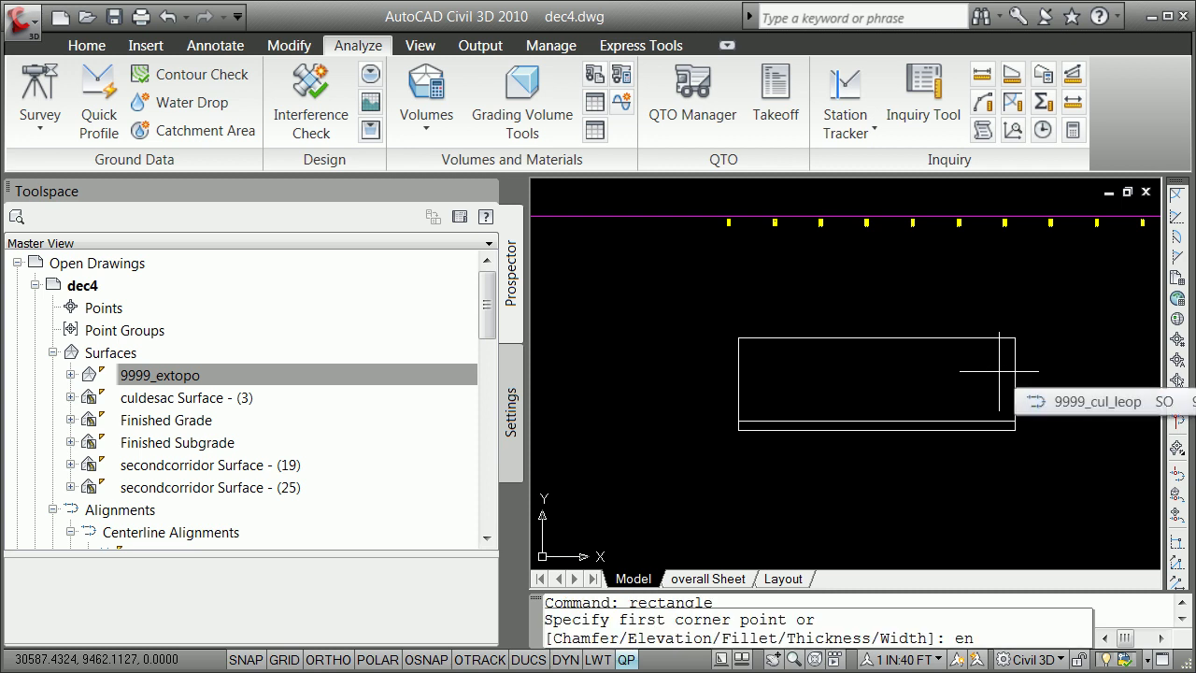
key(Return)
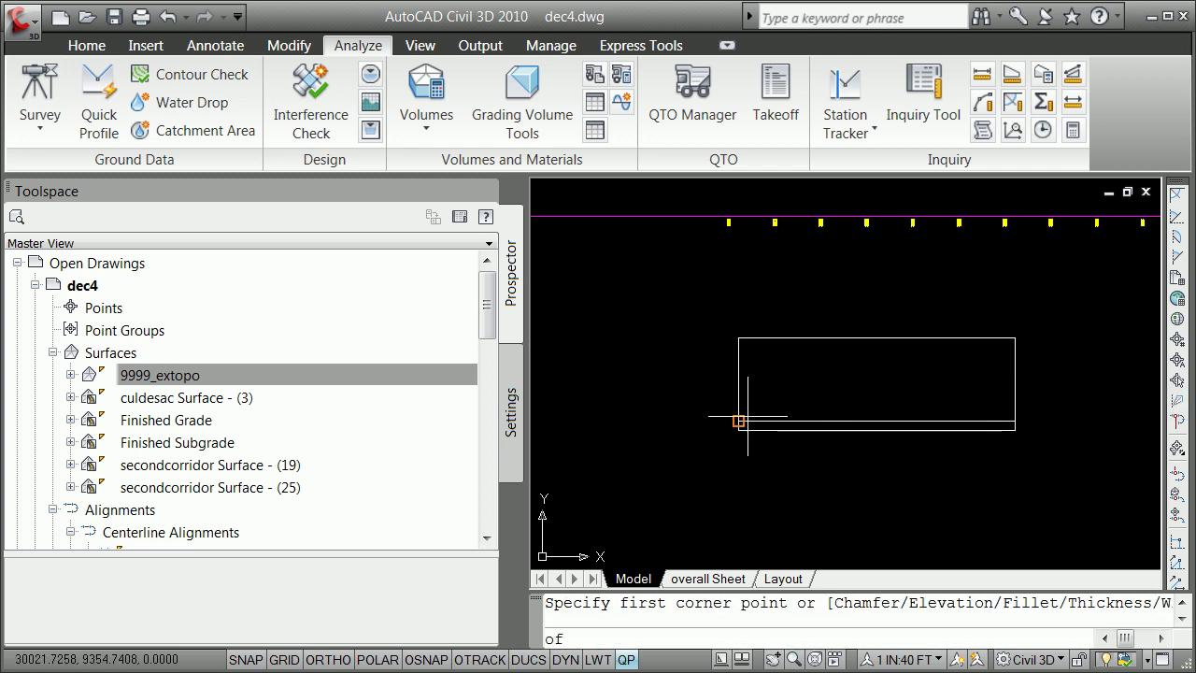
click(739, 421)
text(@-15,18)
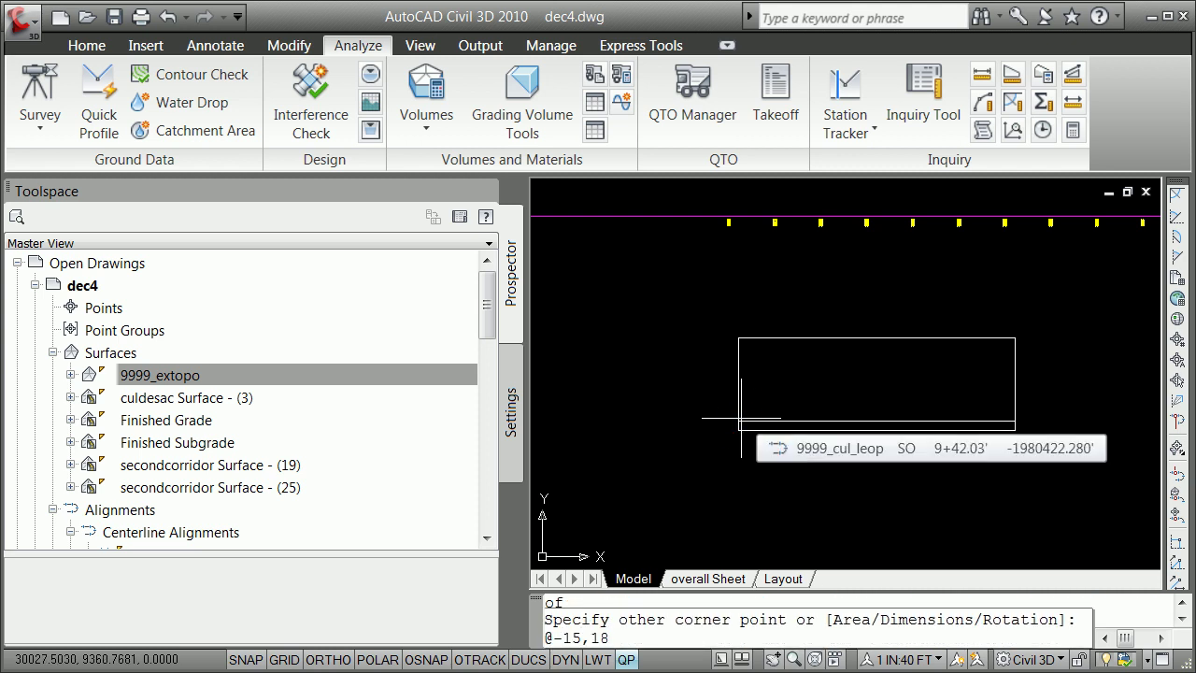
text(0)
key(Return)
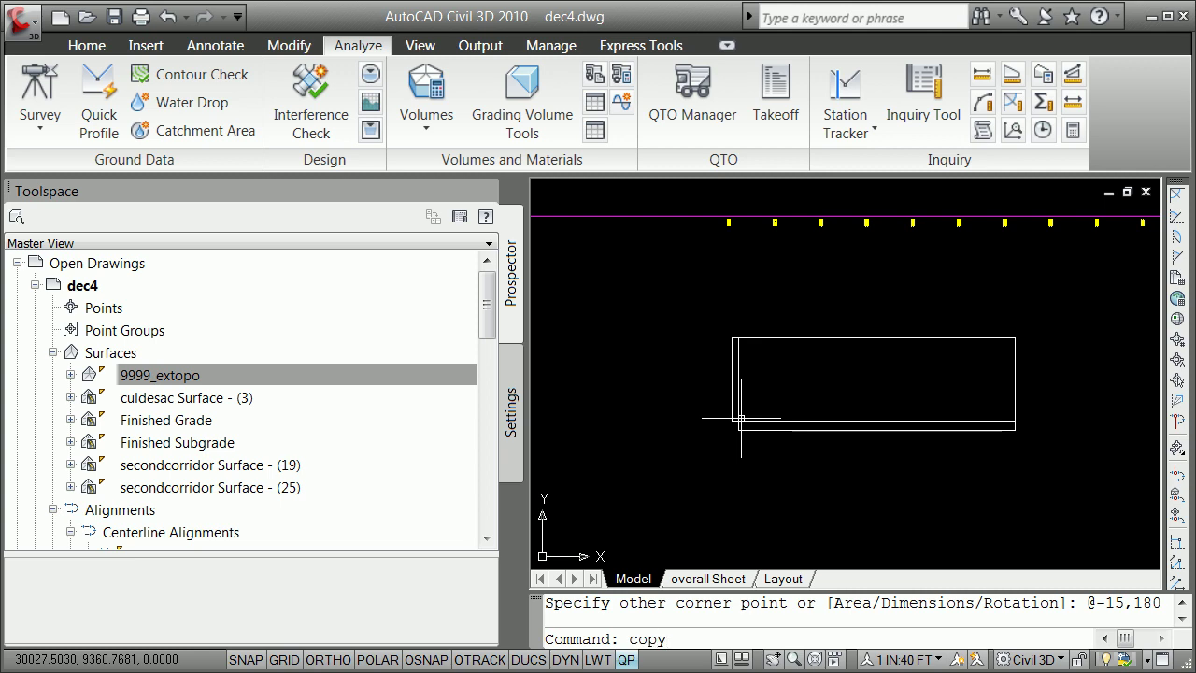
Step: Copy the 15 by 180 rectangle from its lower-left endpoint to the lower-right endpoint of the 600 by 180 rectangle
text(copy)
key(Return)
click(739, 417)
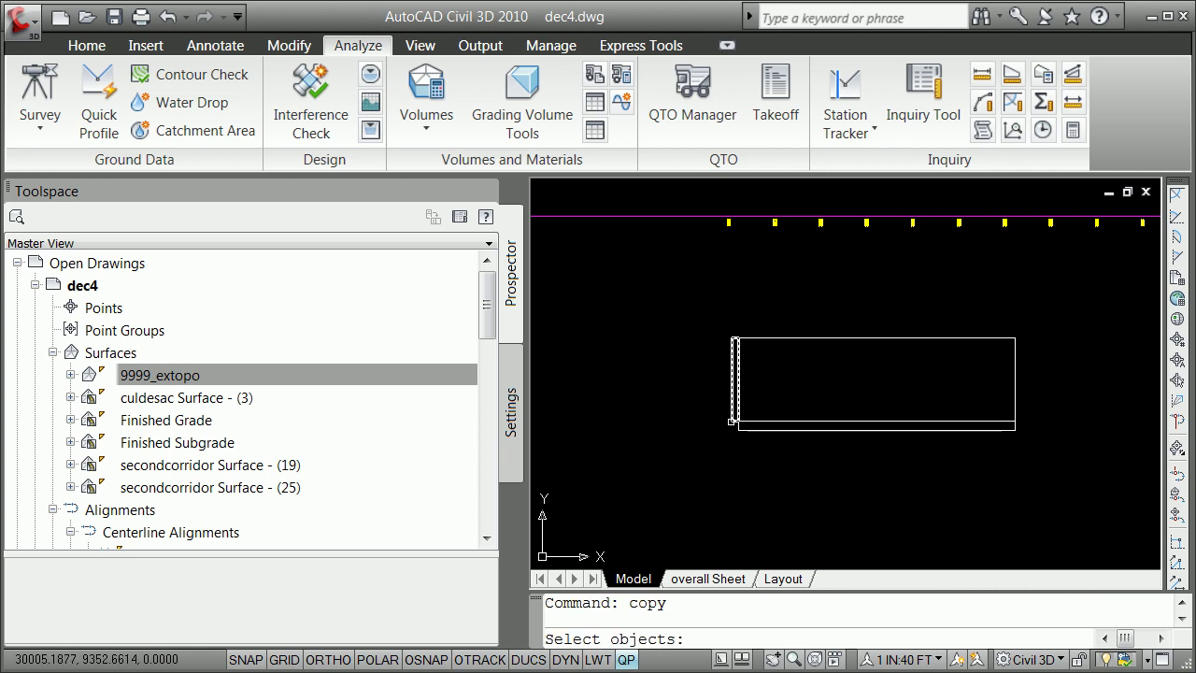
key(Return)
shift+right_click(721, 420)
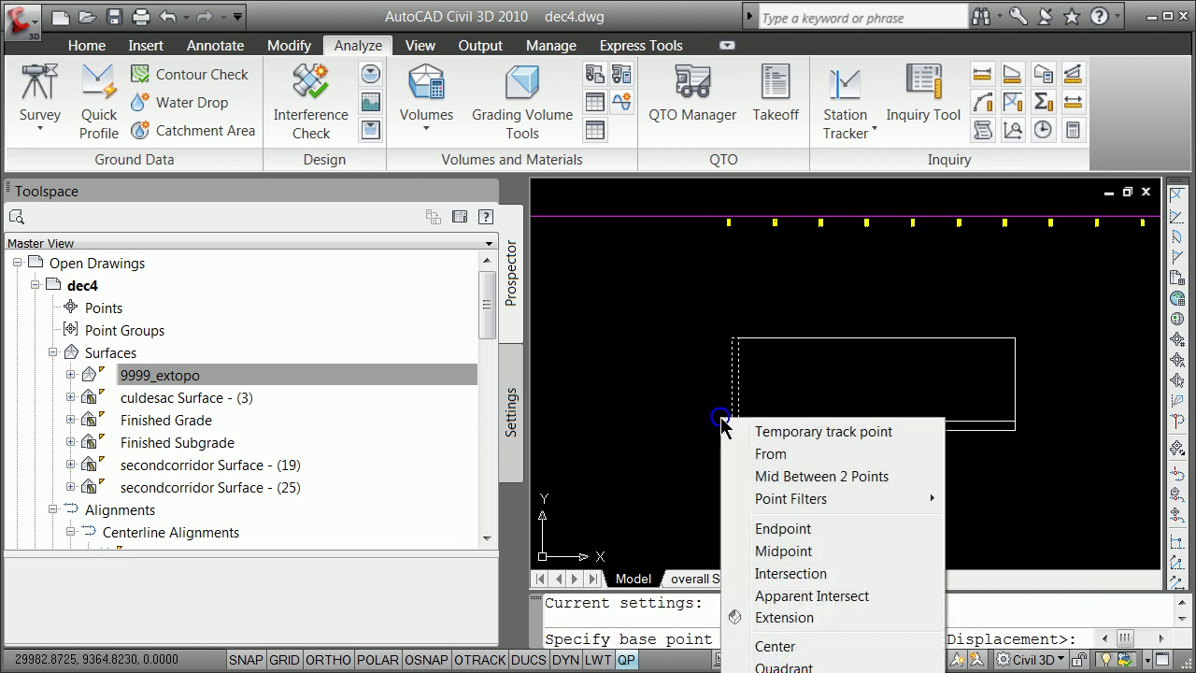
click(781, 529)
click(731, 422)
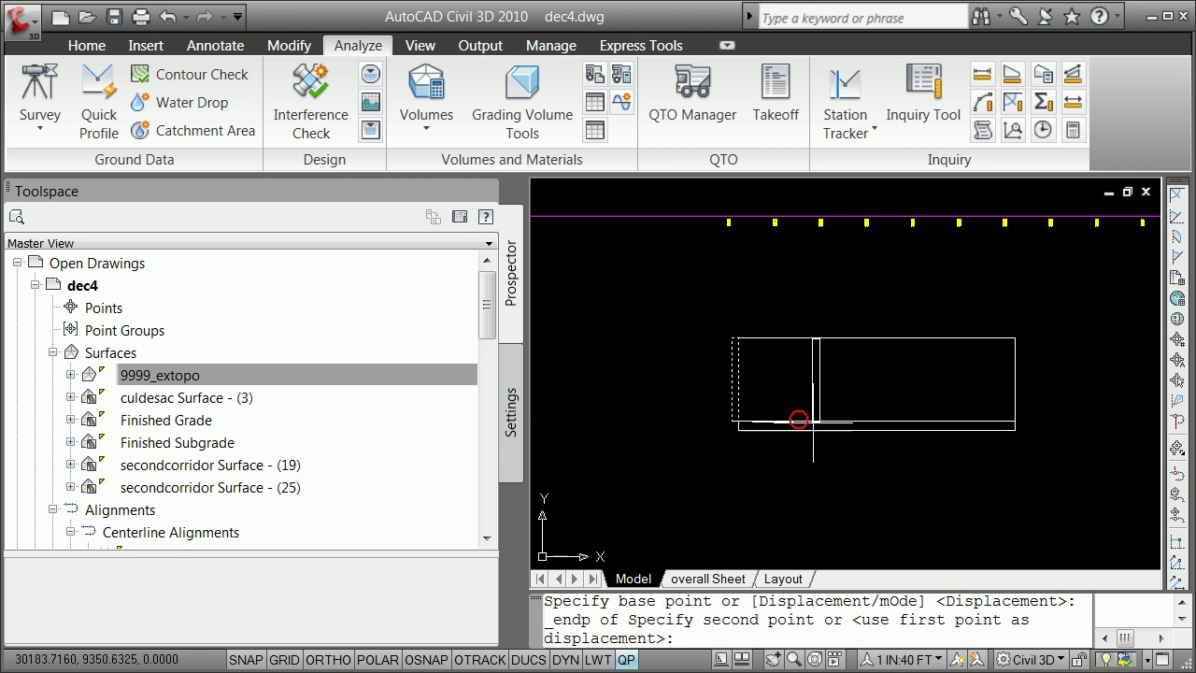
shift+right_click(911, 406)
click(966, 517)
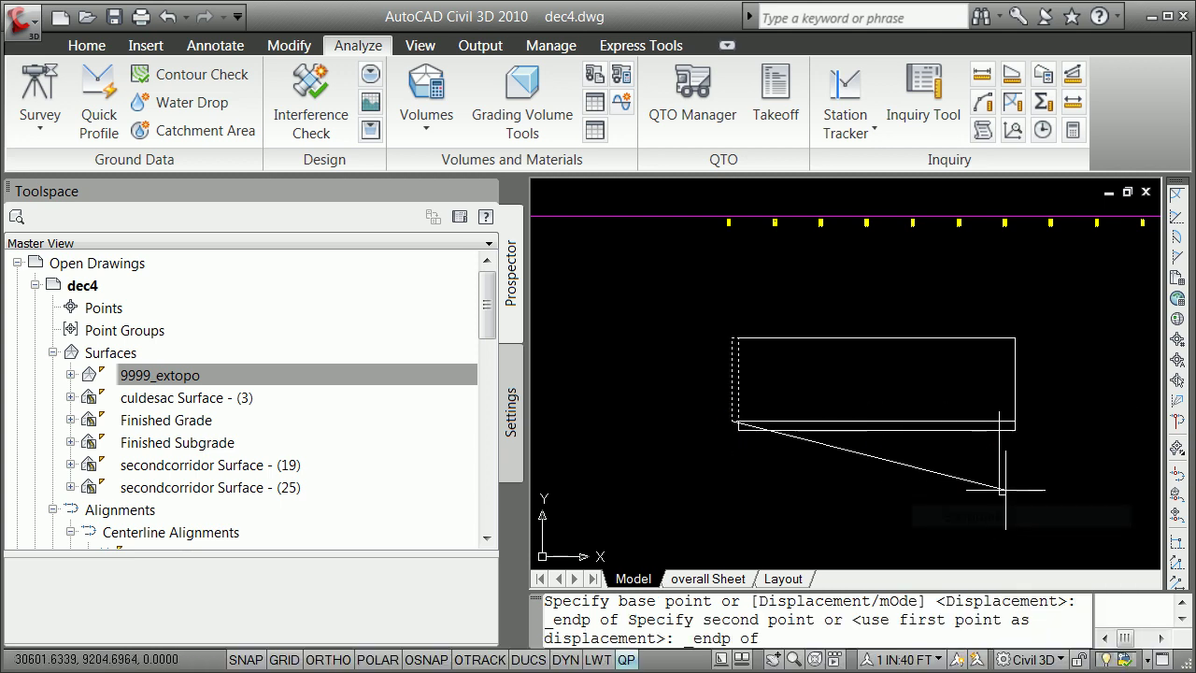
click(1014, 420)
key(Return)
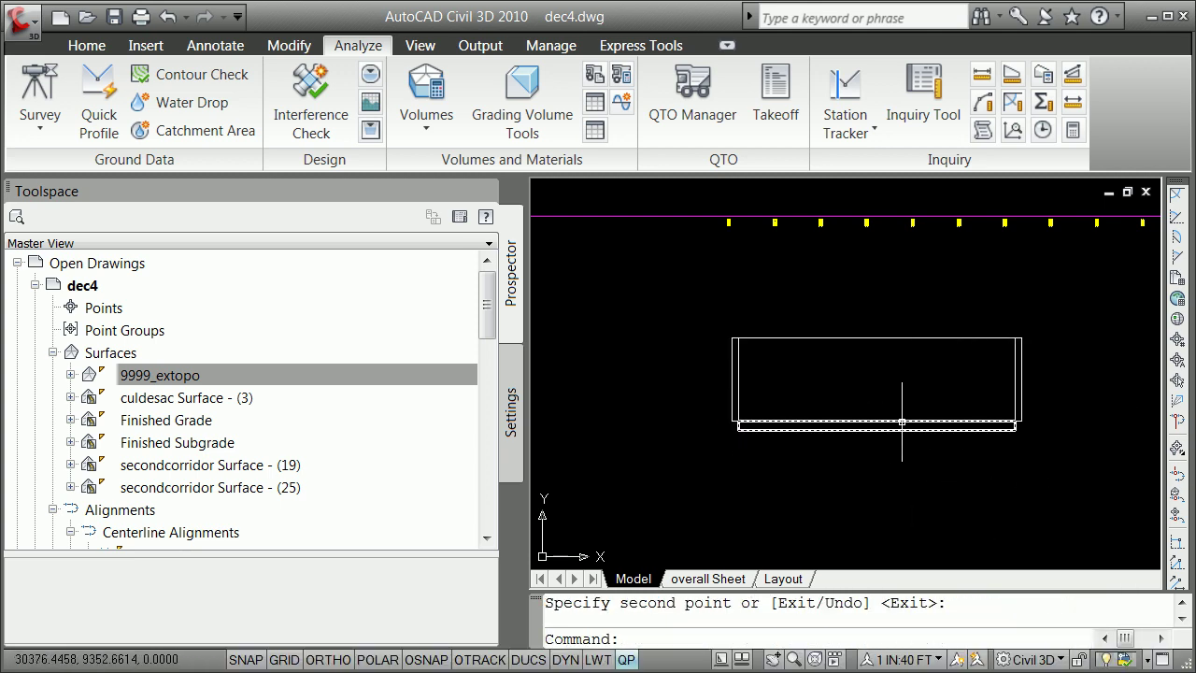
scroll(882, 411, down, 5)
scroll(883, 410, up, 3)
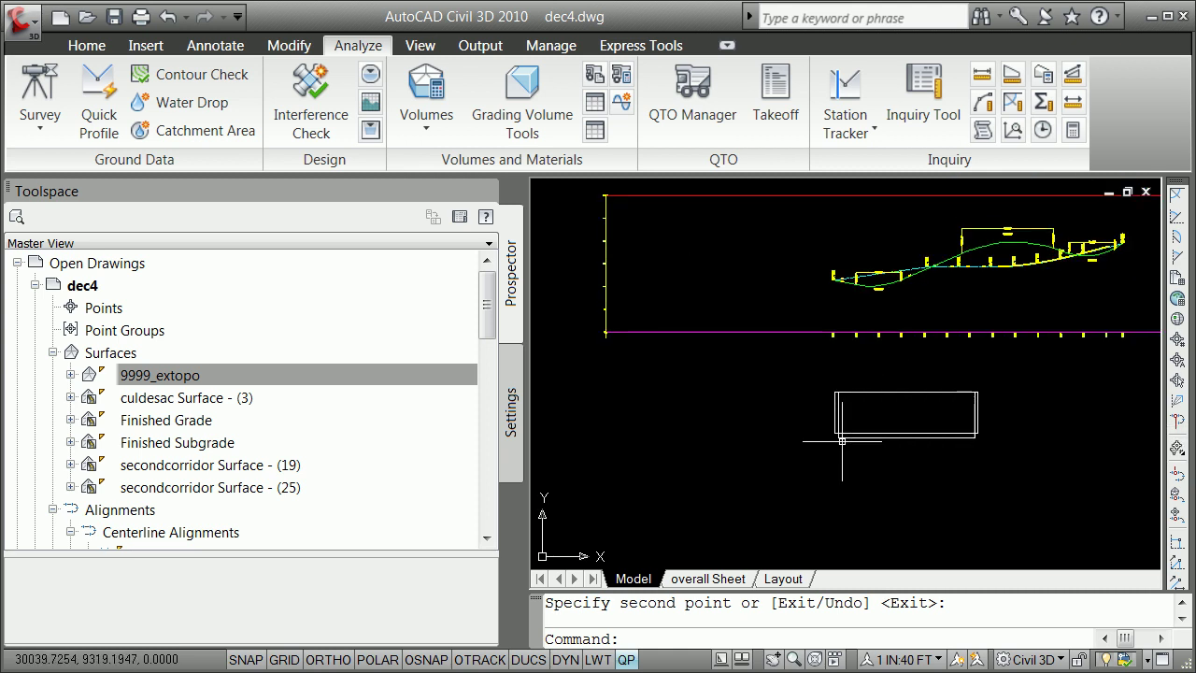
scroll(880, 414, up, 5)
click(814, 431)
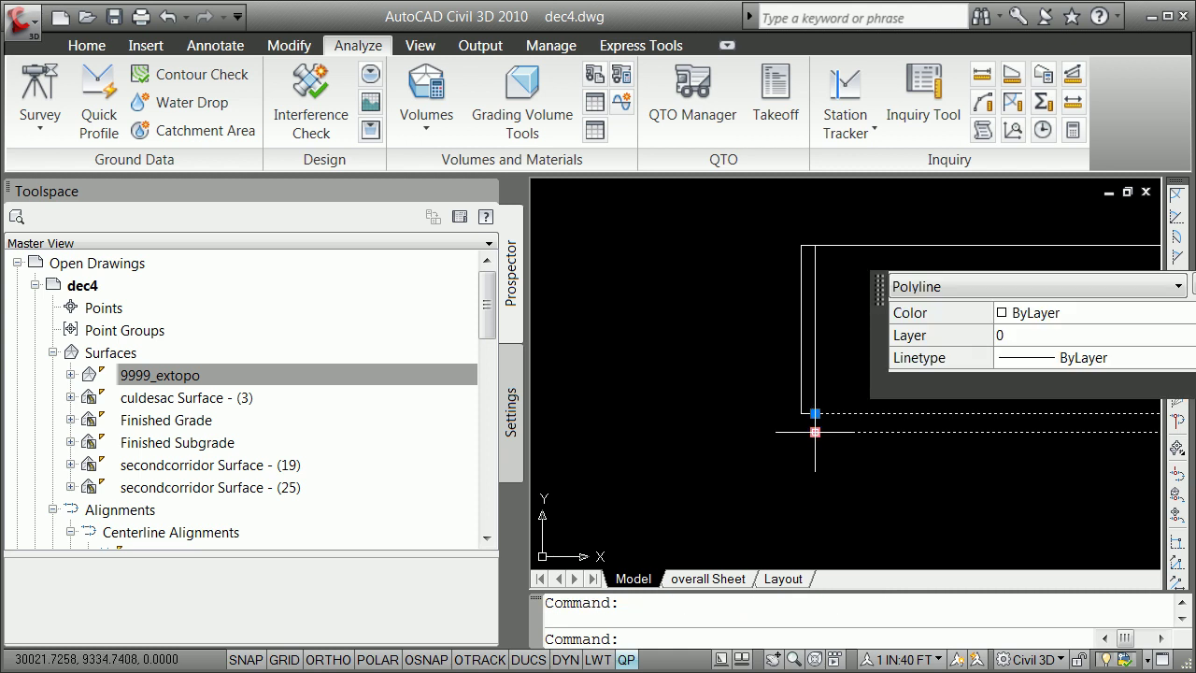
click(825, 466)
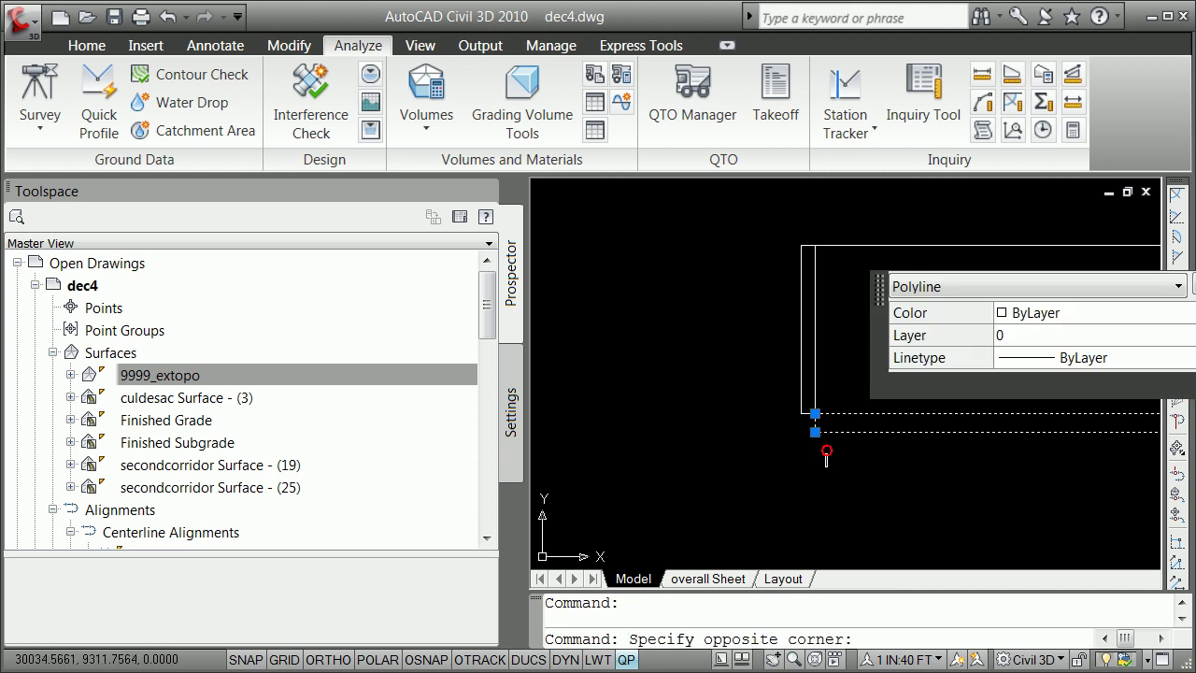
click(810, 396)
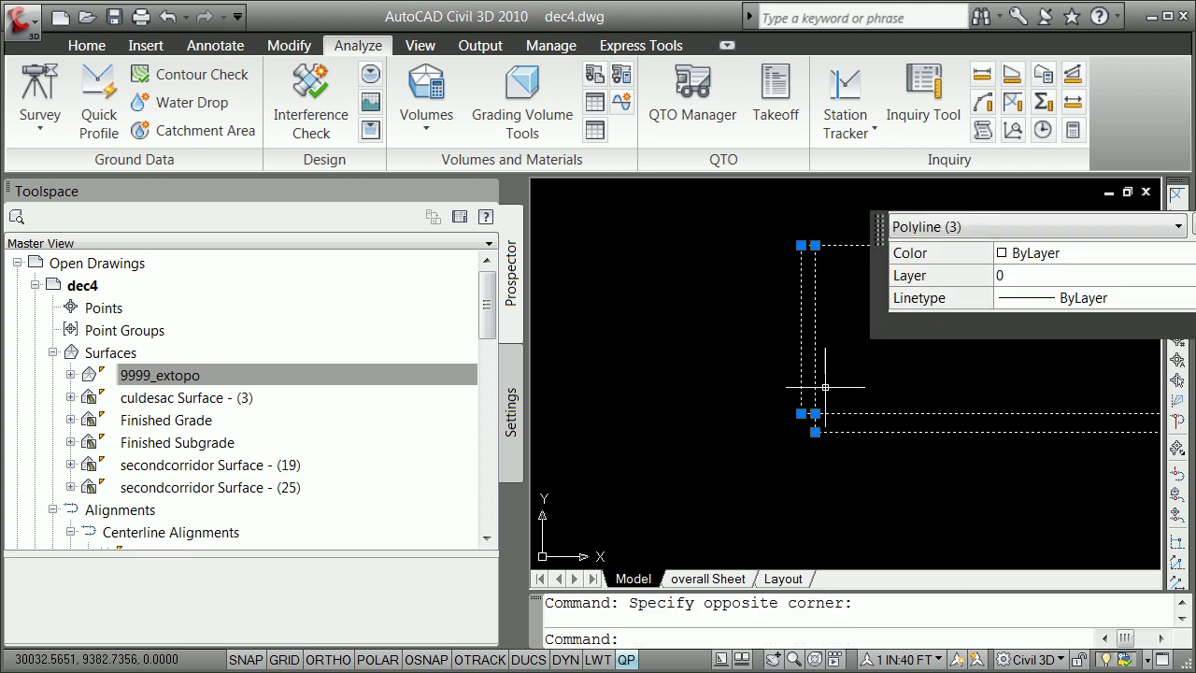
text(r)
key(Return)
key(Escape)
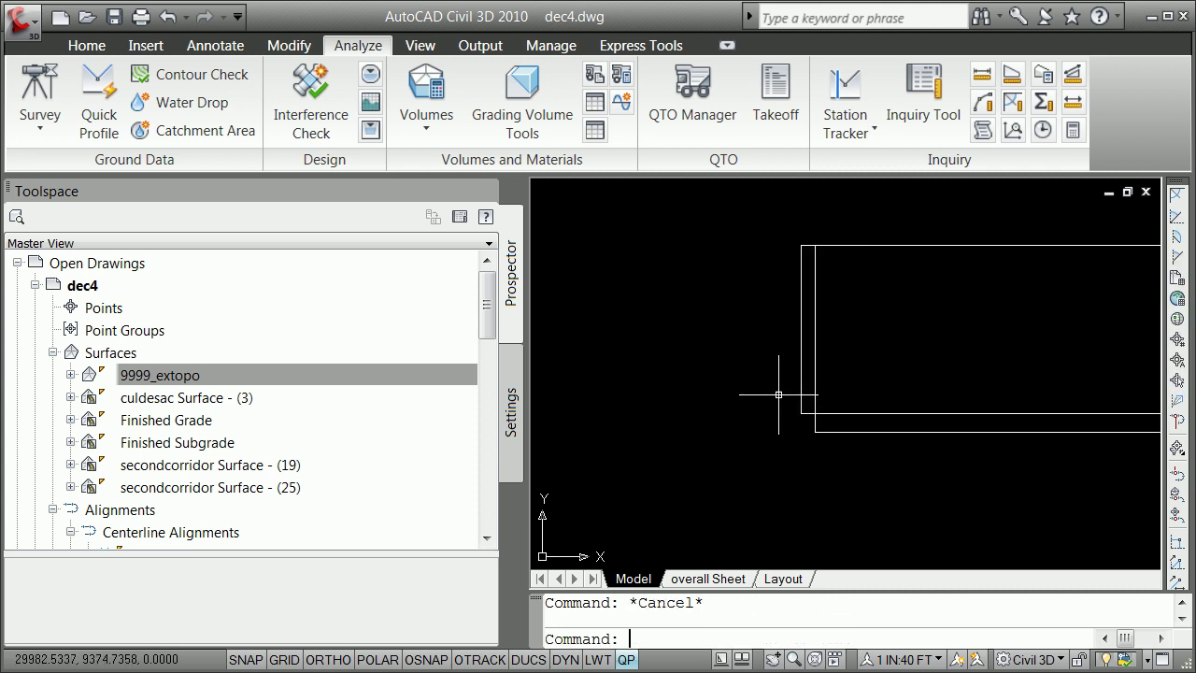
Step: Move all four rectangles by the large rectangle's lower-left corner onto the profile view's bottom line, at the 1002.71 elevation labels
scroll(854, 395, down, 1)
scroll(814, 414, down, 1)
scroll(898, 445, down, 2)
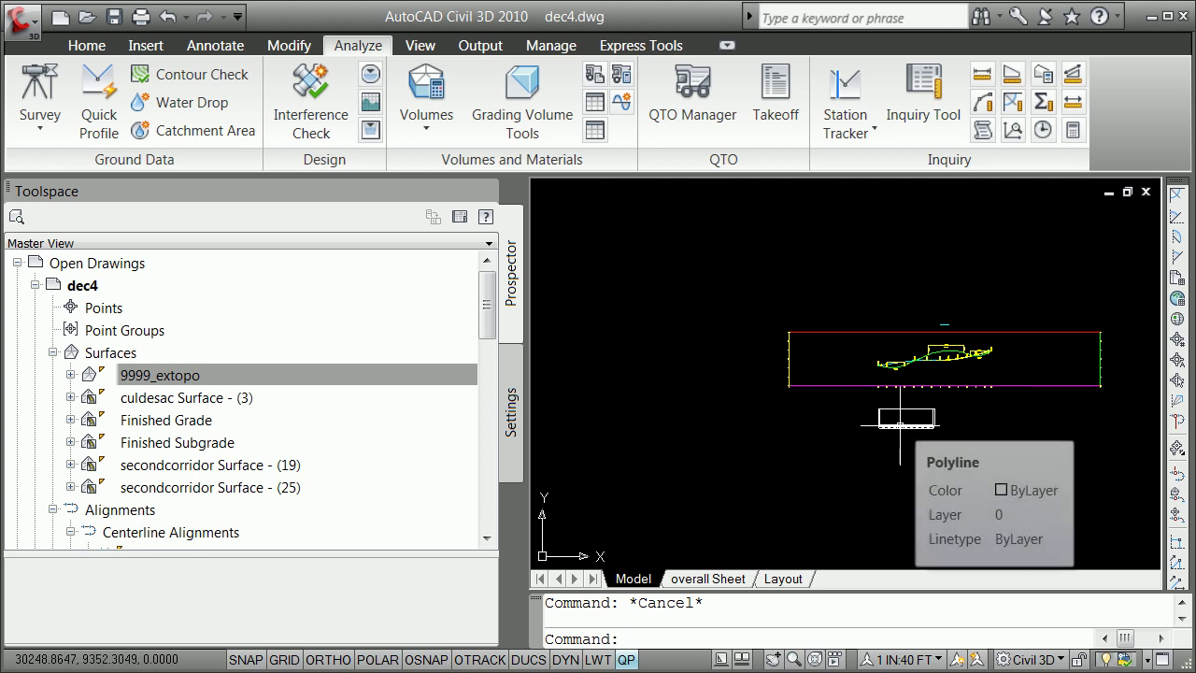
text(move)
key(Return)
text(w)
key(Return)
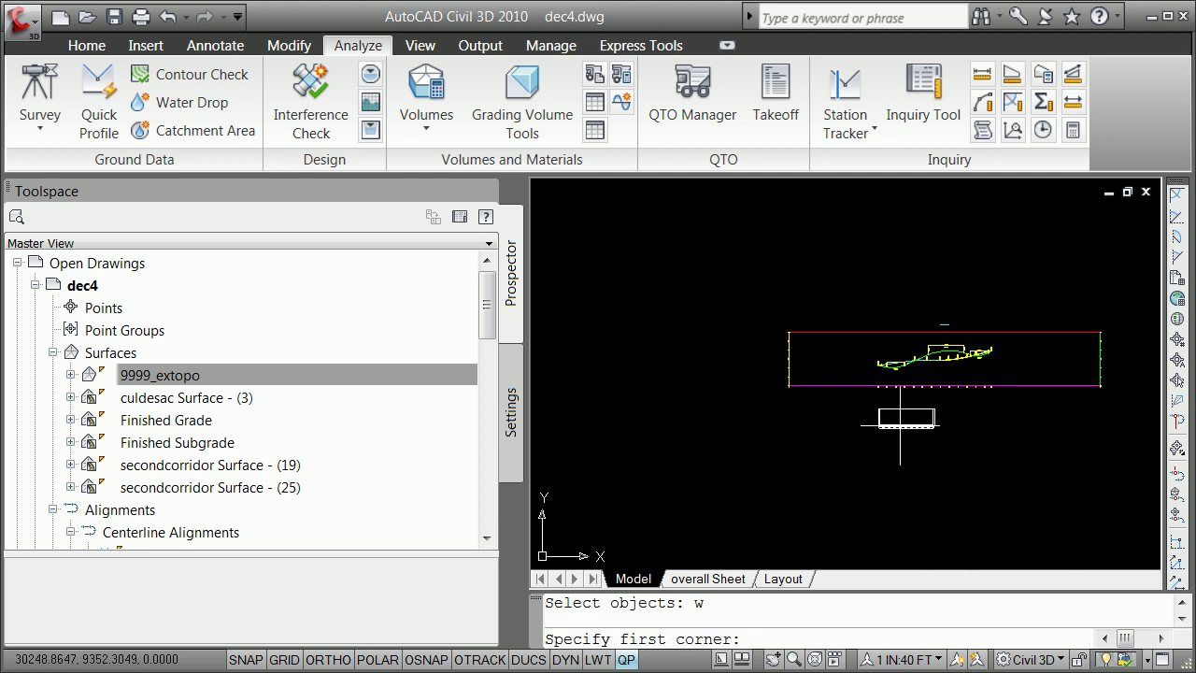
click(870, 430)
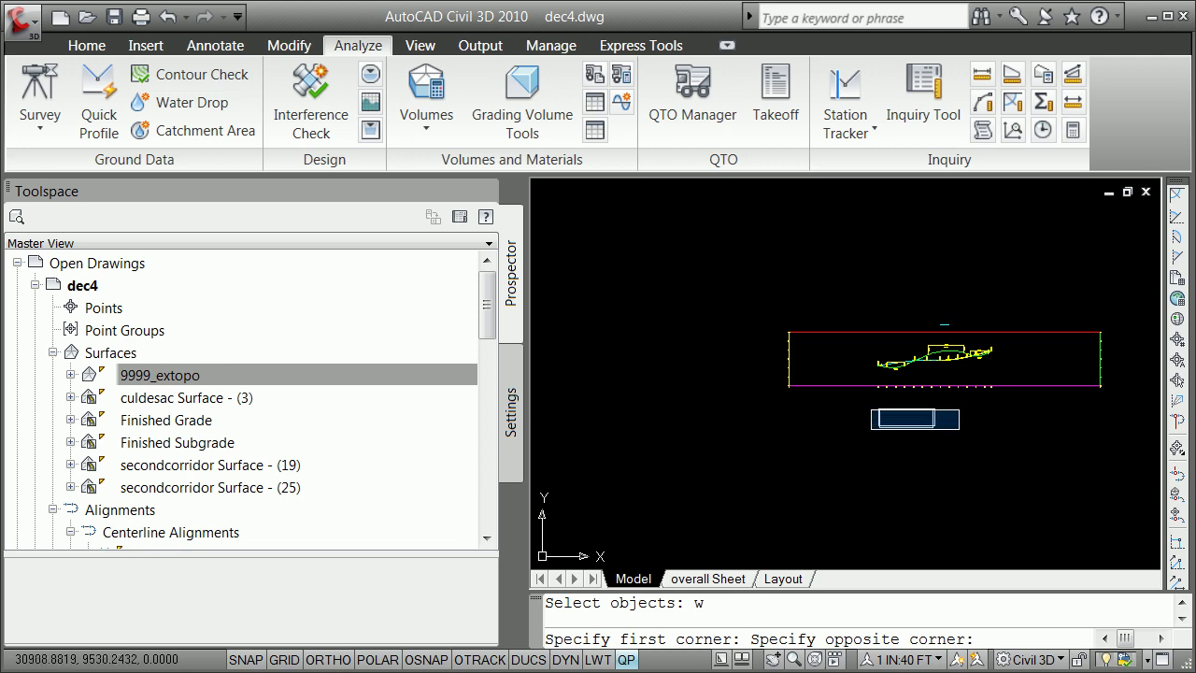
click(967, 392)
key(Return)
scroll(914, 418, up, 4)
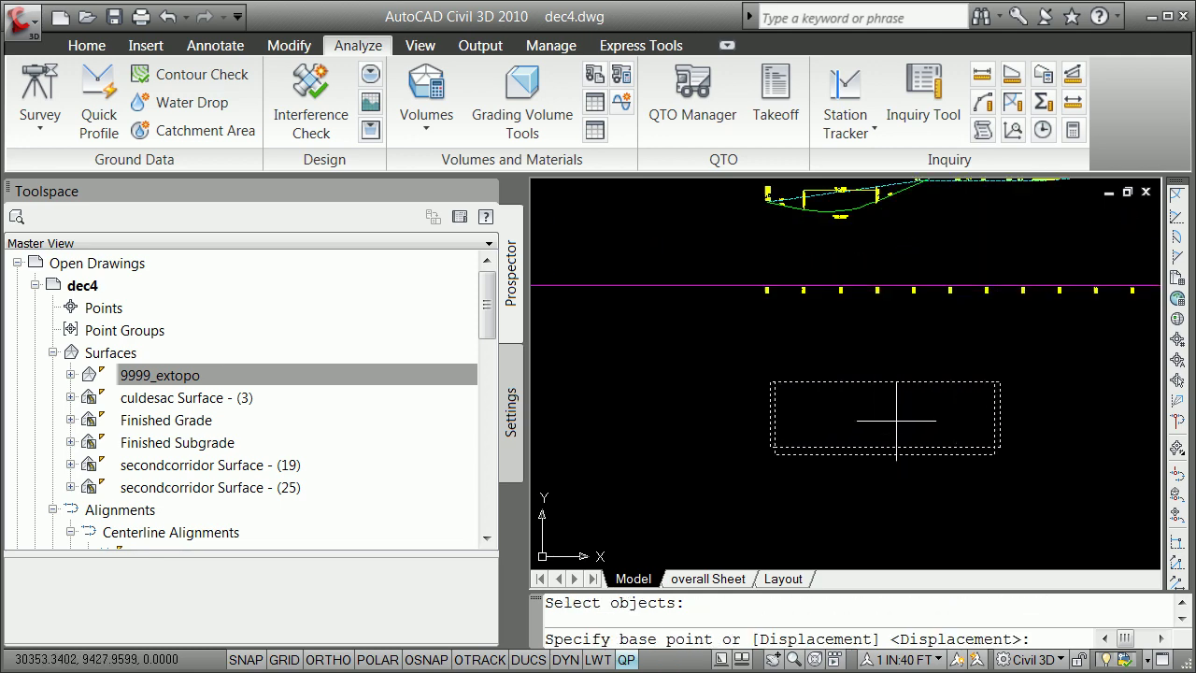
shift+right_click(842, 410)
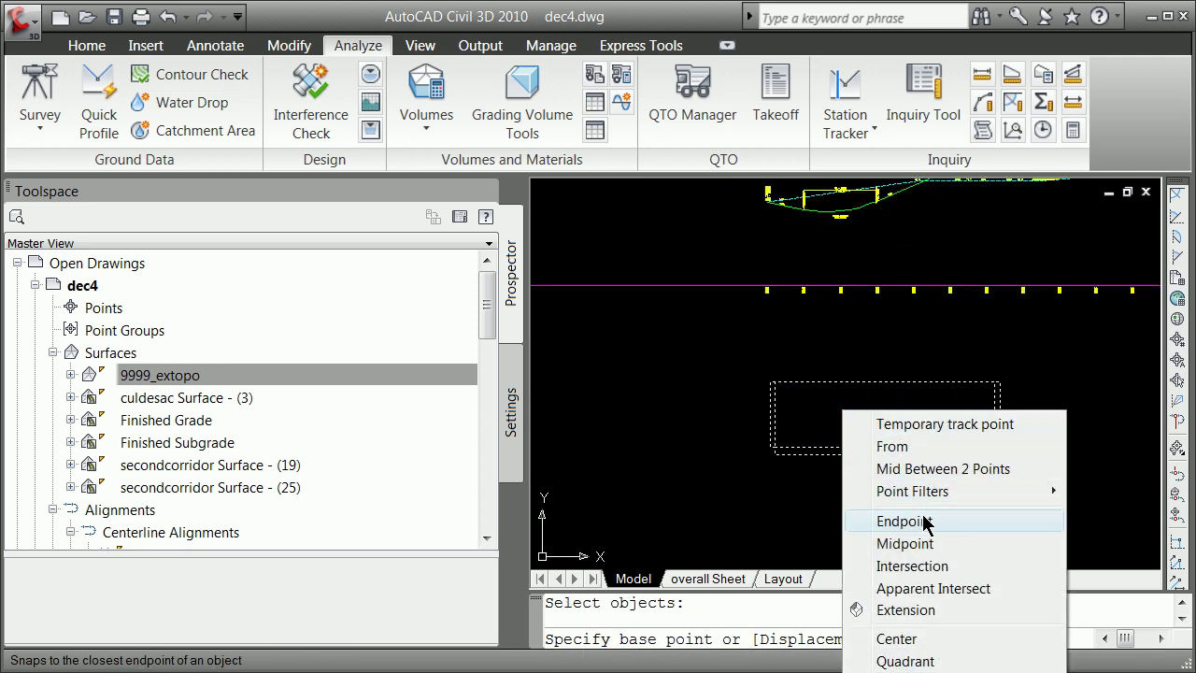
click(888, 520)
scroll(804, 447, up, 4)
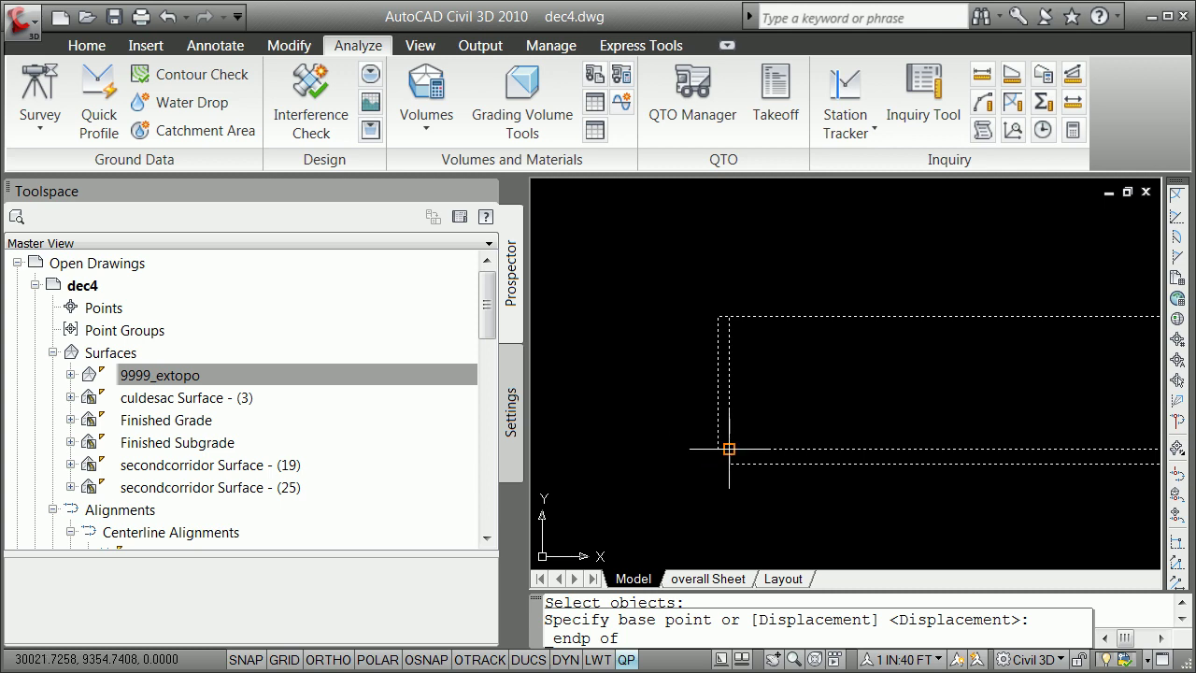
click(729, 449)
scroll(729, 449, down, 5)
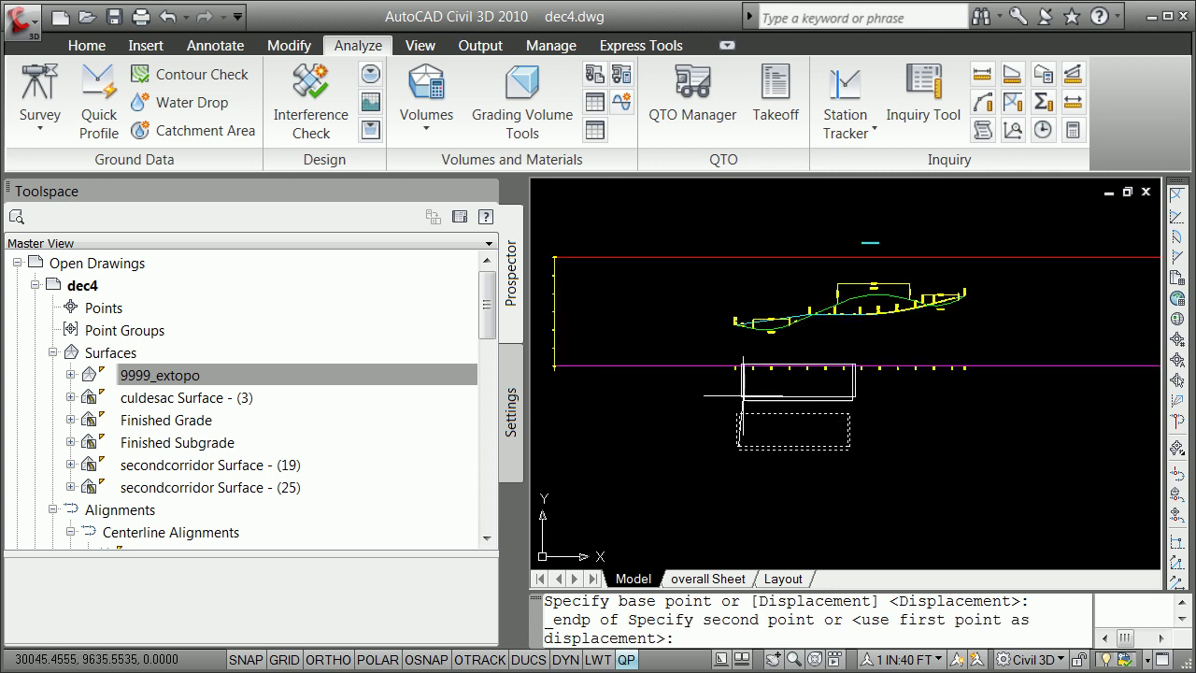
scroll(718, 349, up, 4)
scroll(720, 350, up, 5)
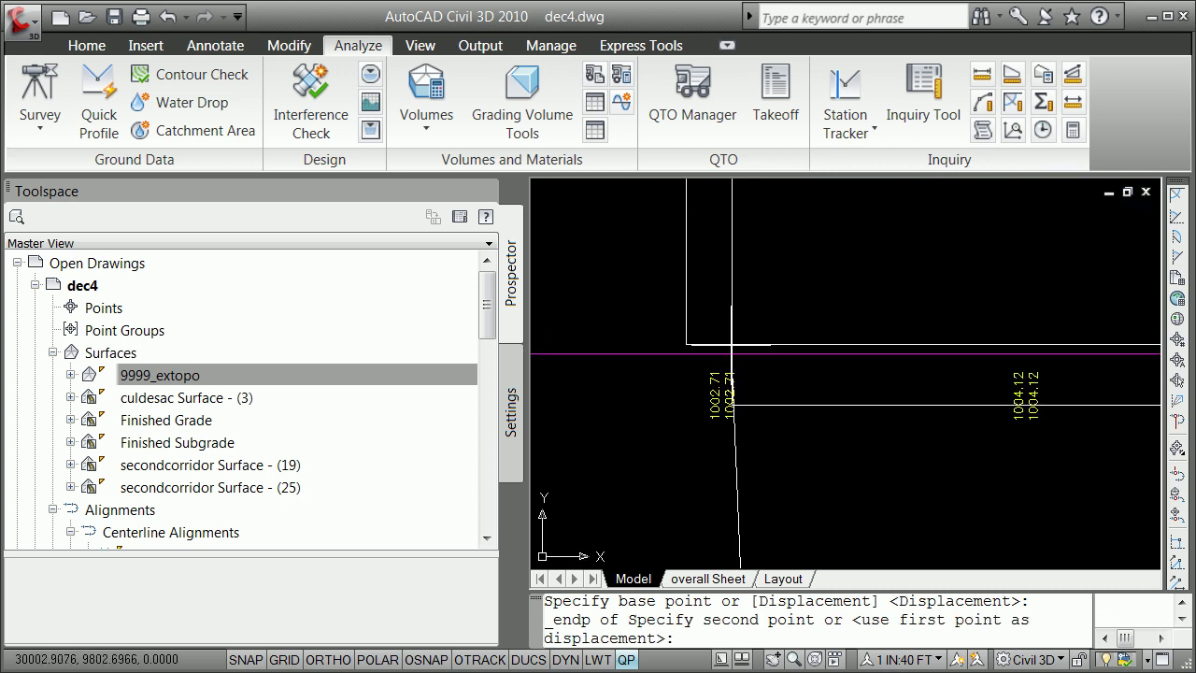
shift+right_click(719, 352)
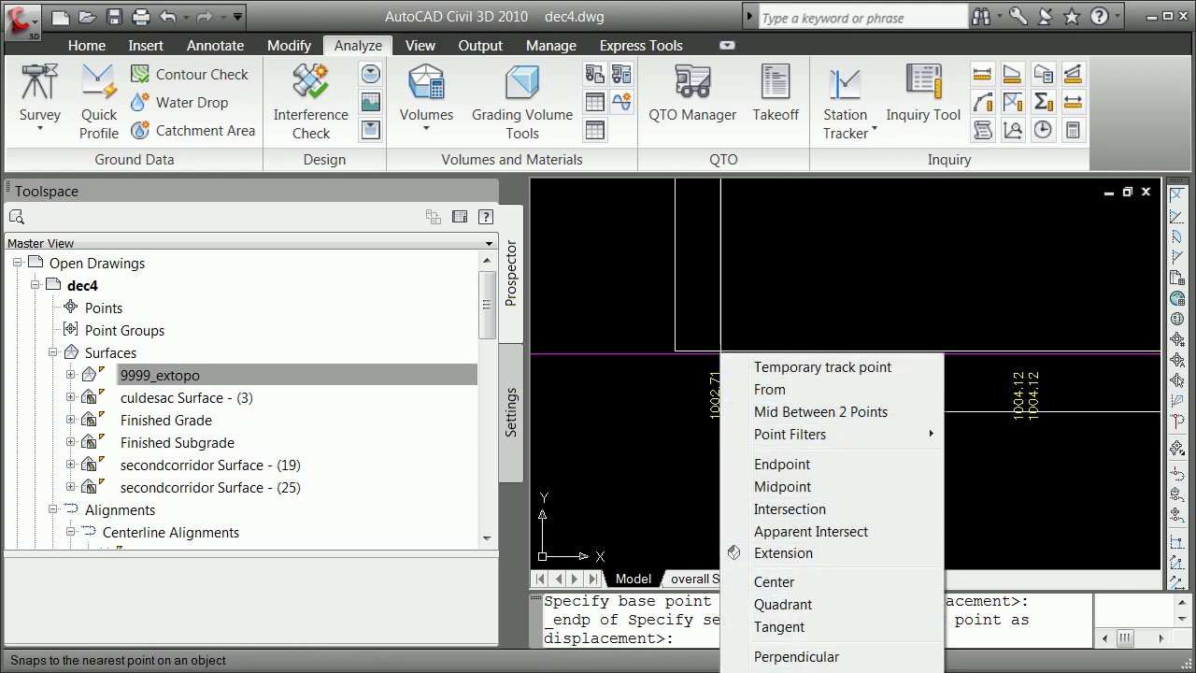
click(794, 672)
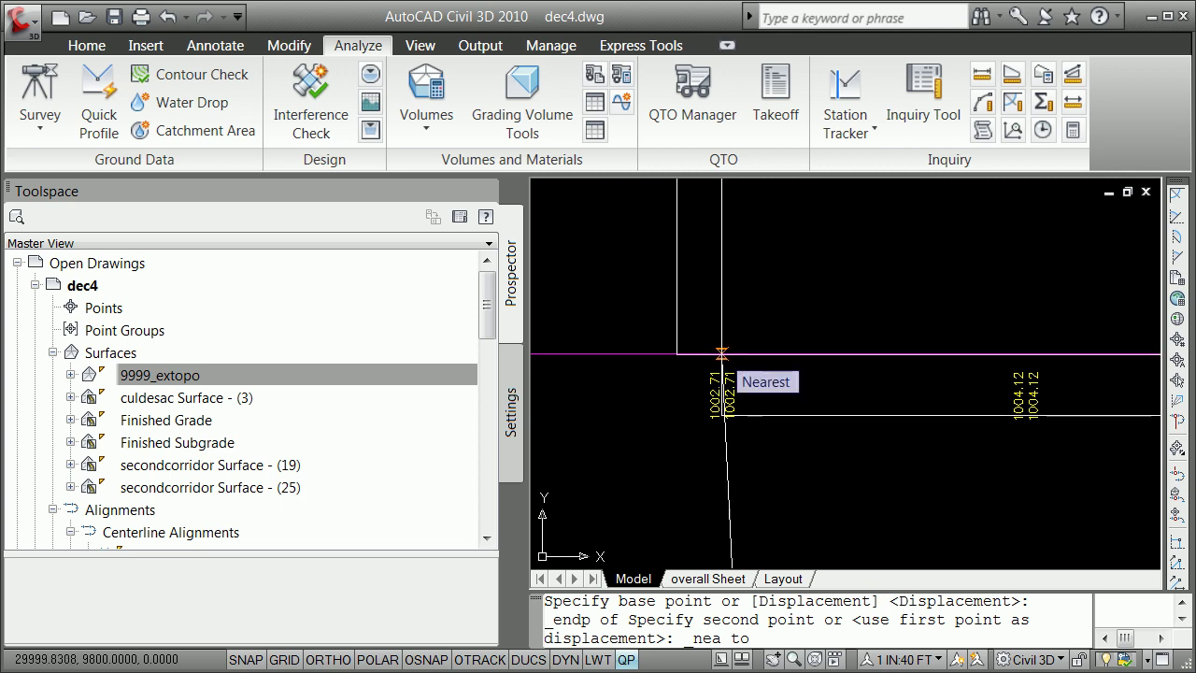
click(721, 353)
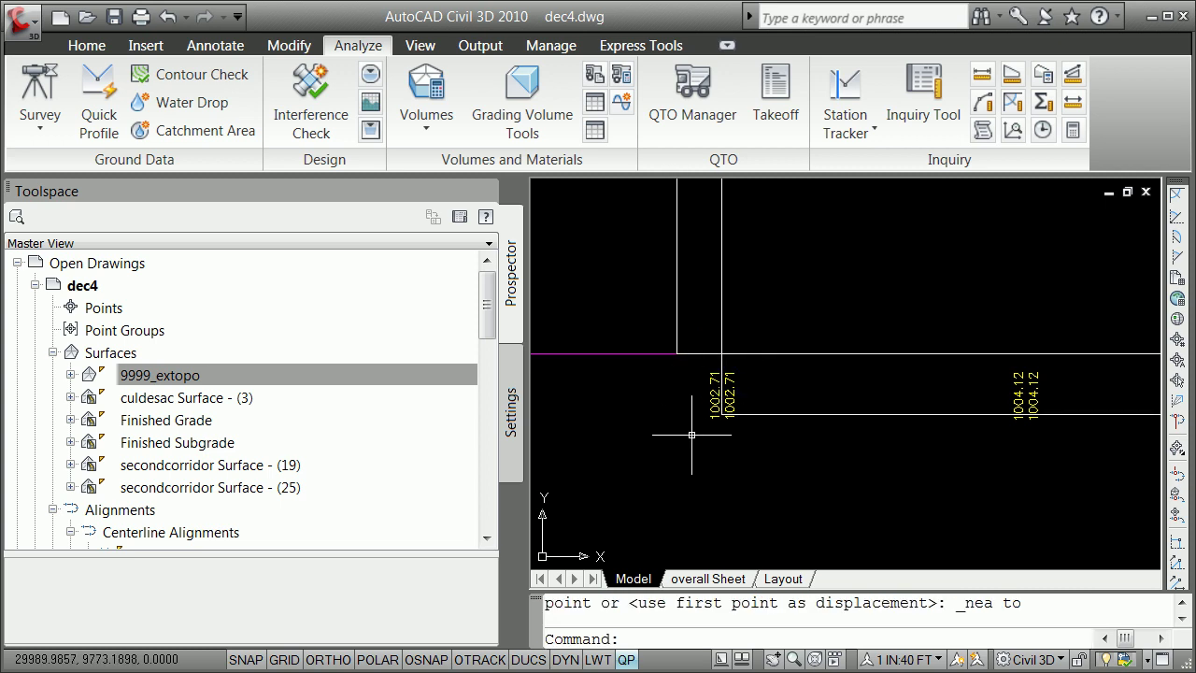
Step: Move only the 600 by 180 rectangle straight up about 190 units with Ortho on, leaving the strips in place
scroll(693, 429, down, 5)
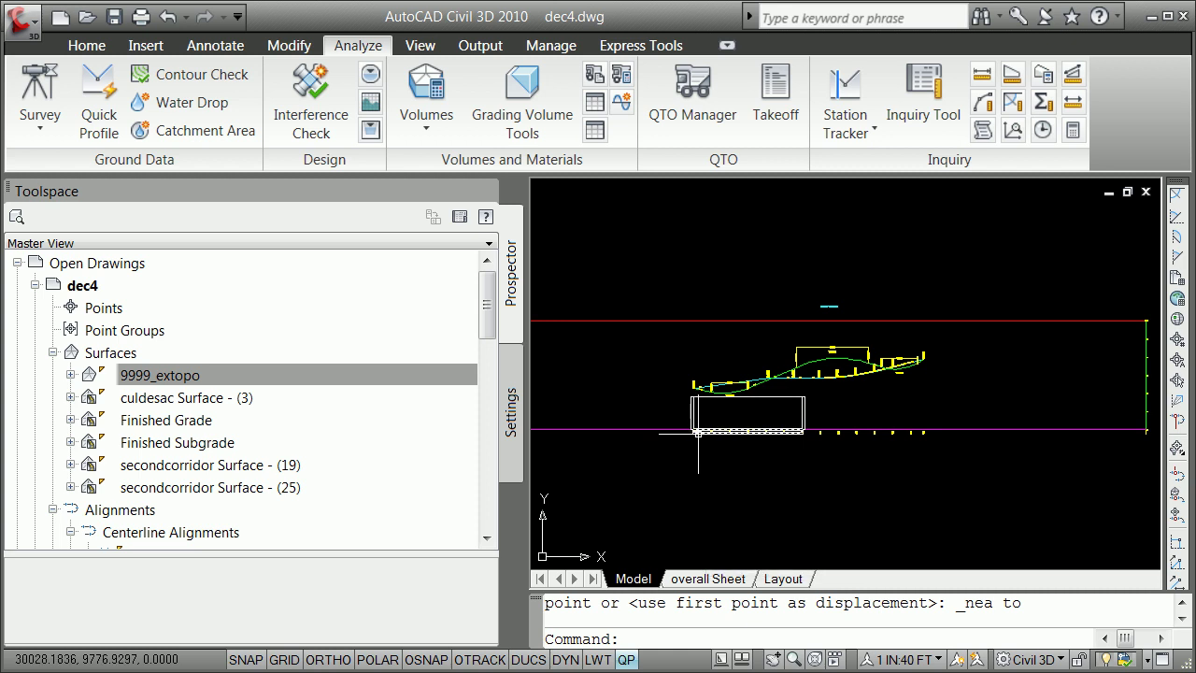
scroll(709, 433, up, 5)
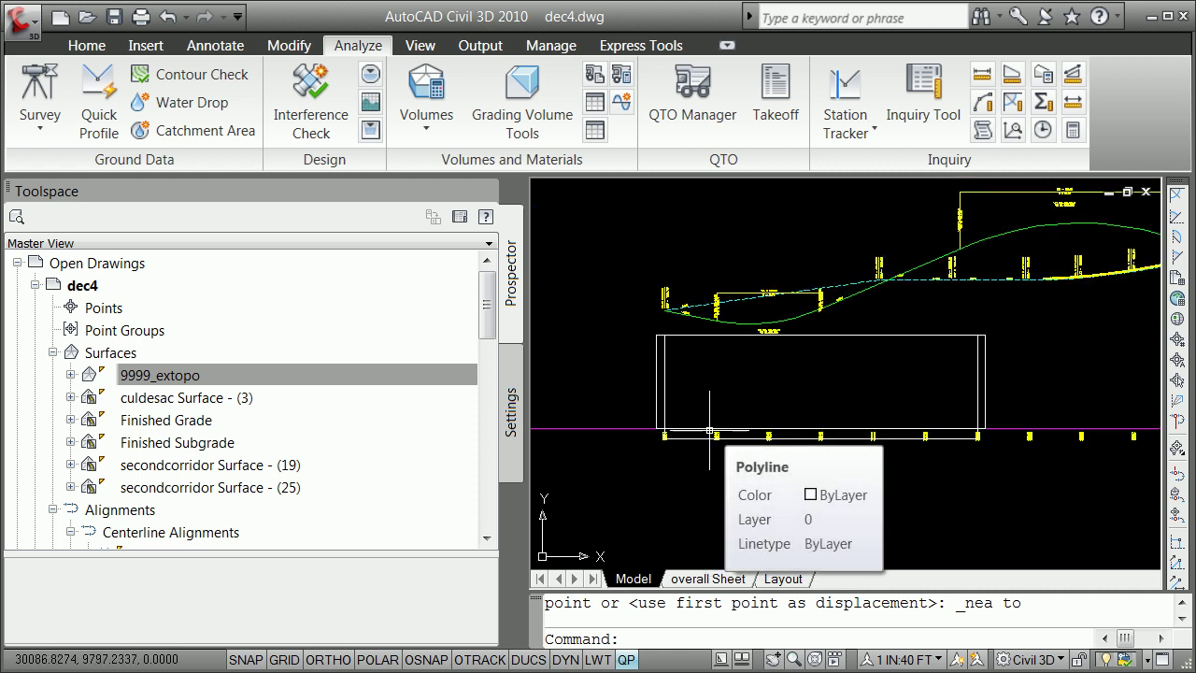
text(m)
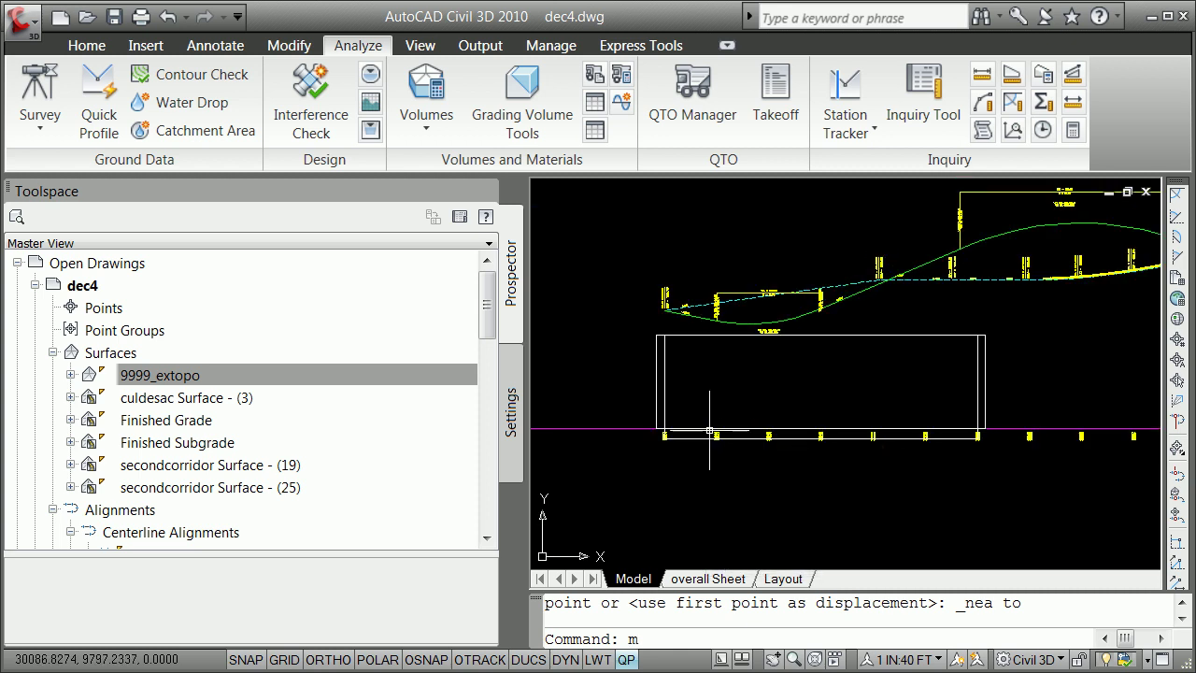
text(vove)
key(Return)
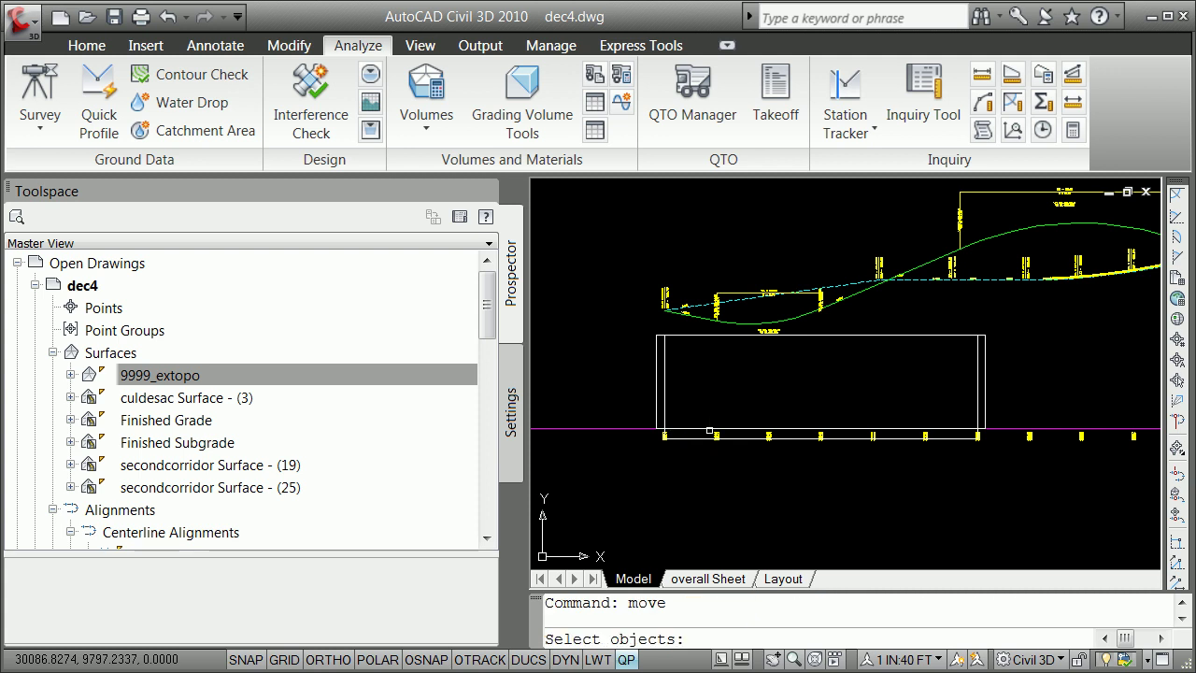
click(709, 334)
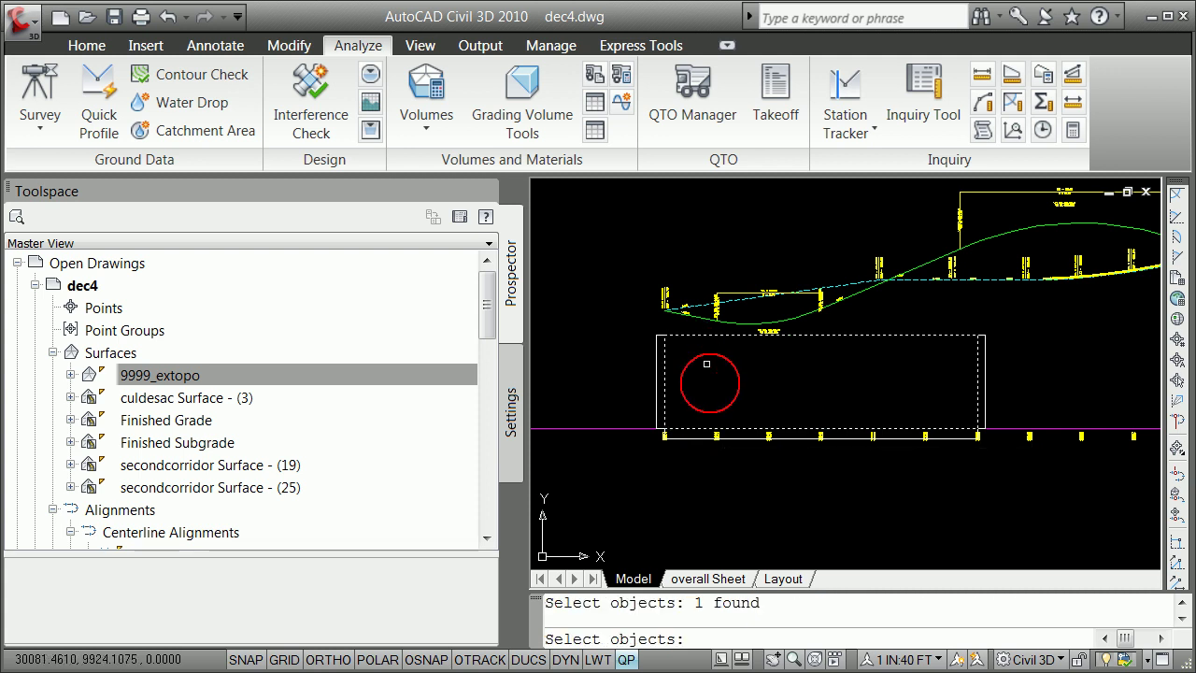
key(Return)
click(712, 392)
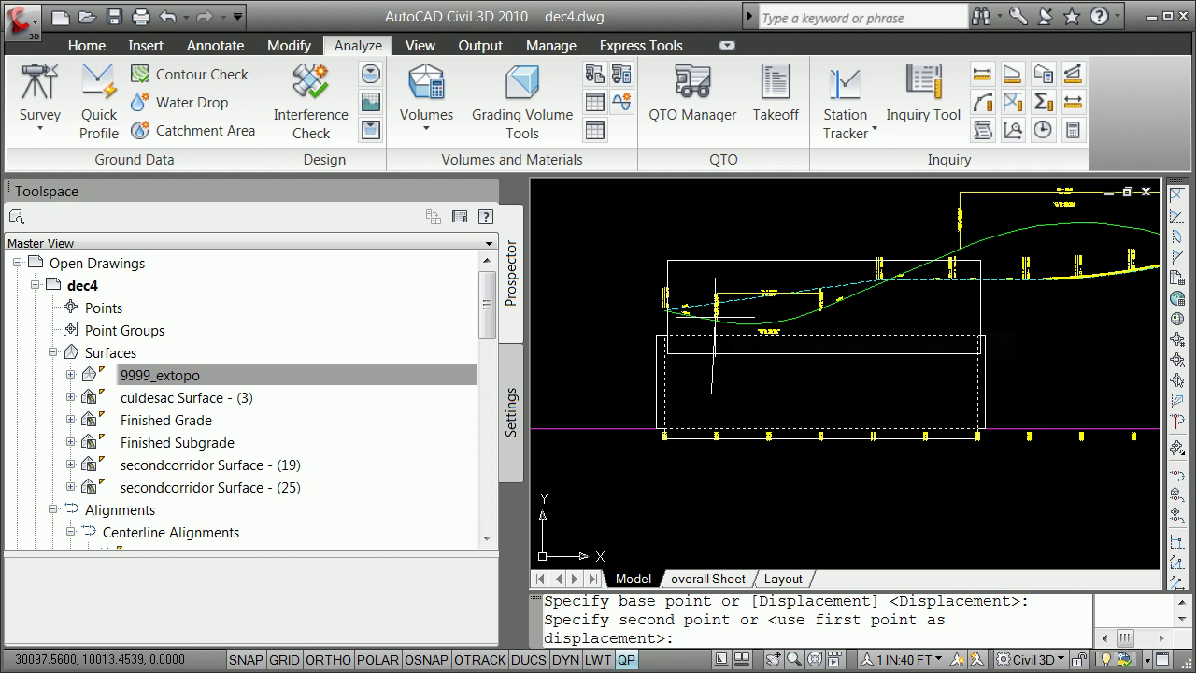
key(F8)
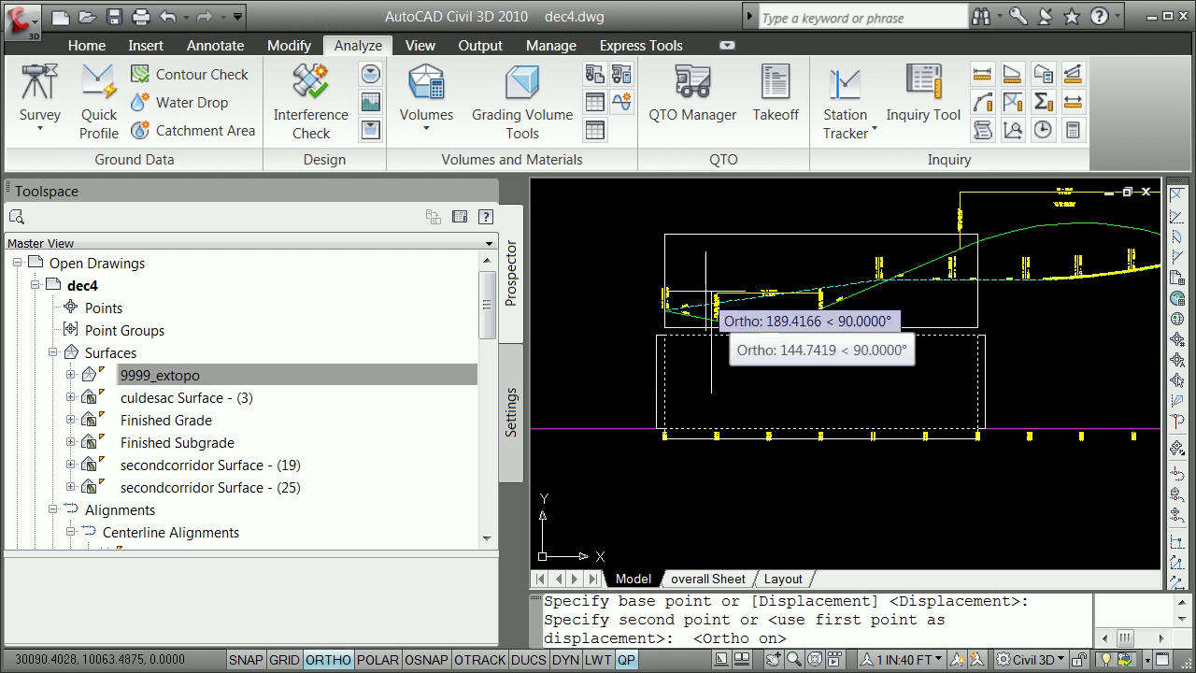
click(711, 316)
Step: Move the left 15 by 180 strip from its upper-right endpoint to the upper-left endpoint of the raised 600 by 180 rectangle
scroll(738, 365, down, 4)
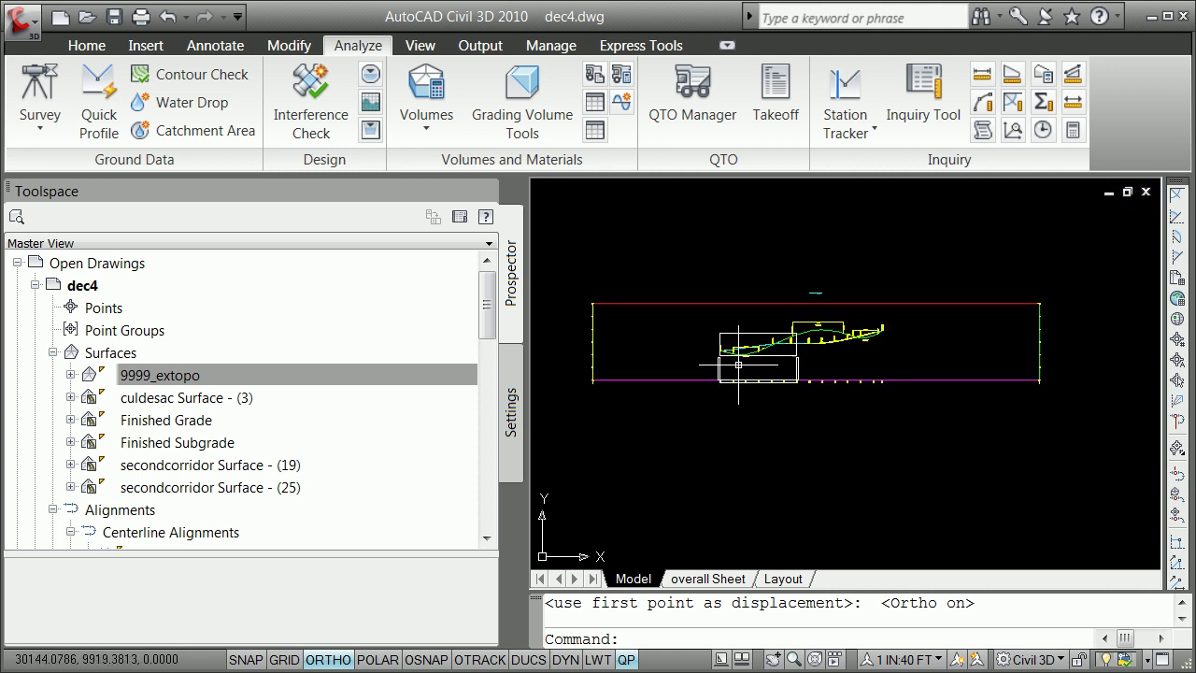
scroll(737, 364, up, 2)
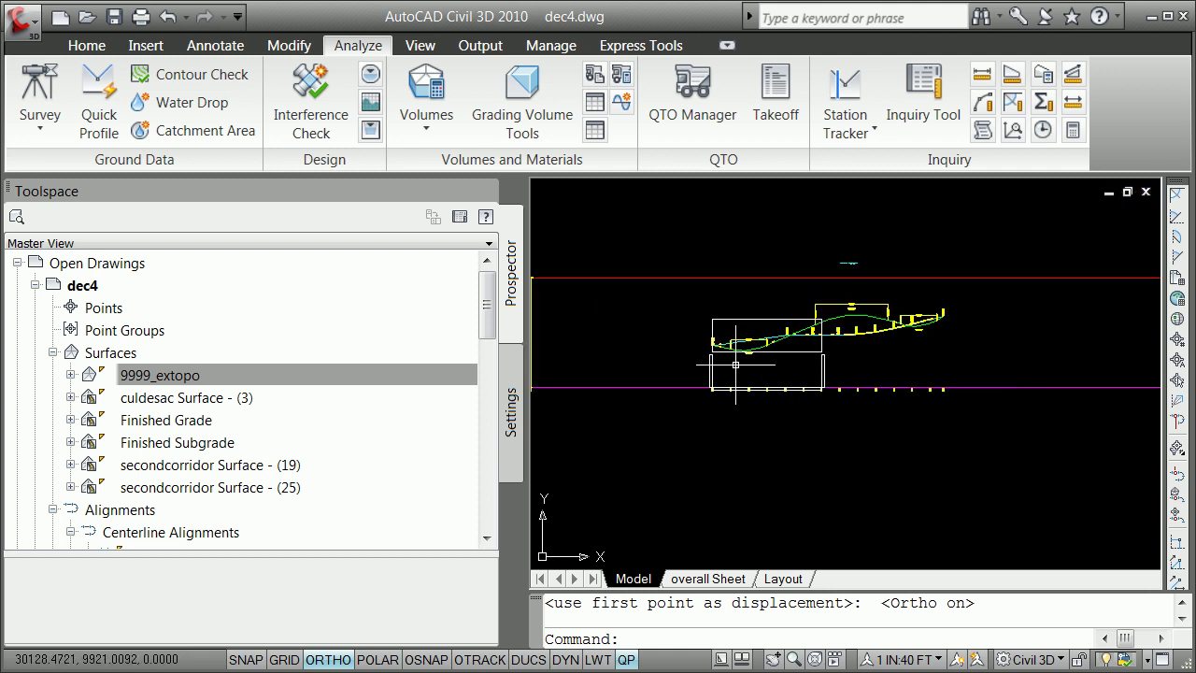
text(move)
key(Return)
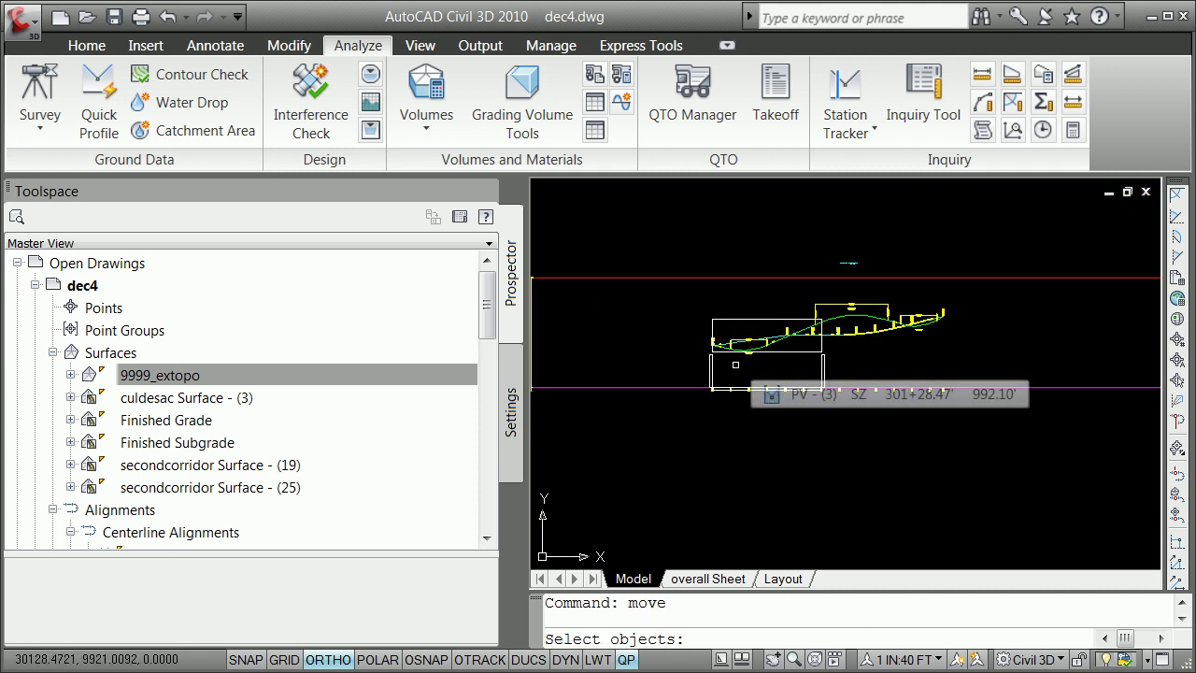
click(713, 366)
key(Return)
scroll(720, 360, up, 6)
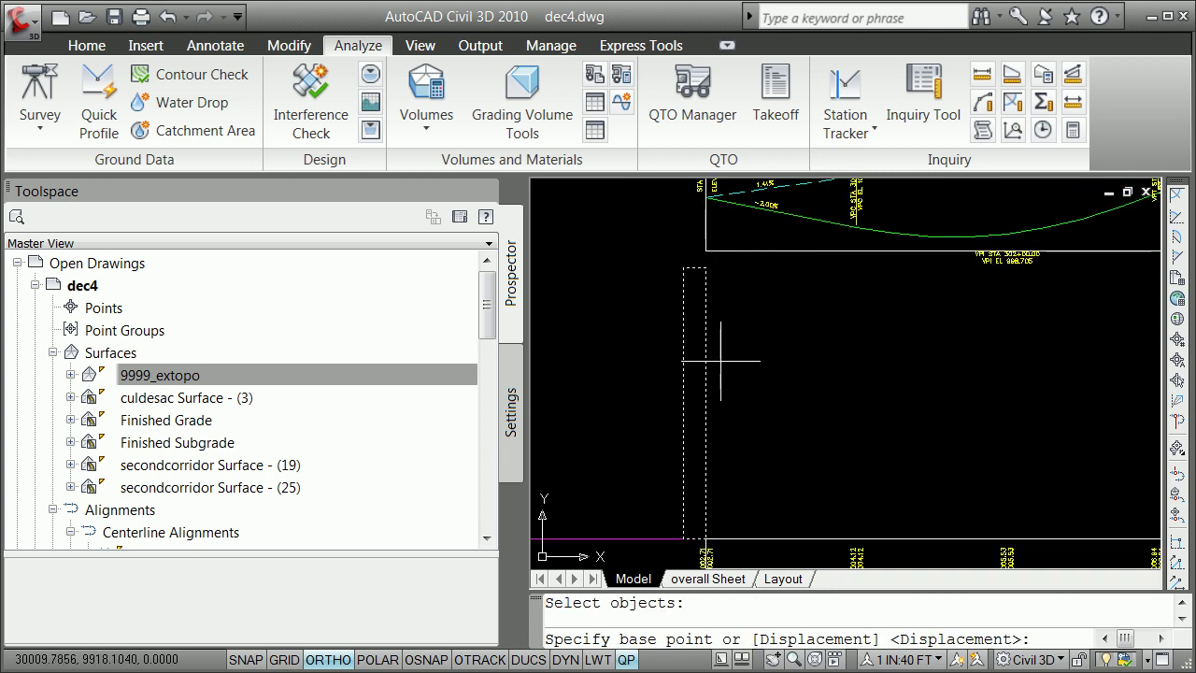
shift+right_click(721, 362)
click(819, 472)
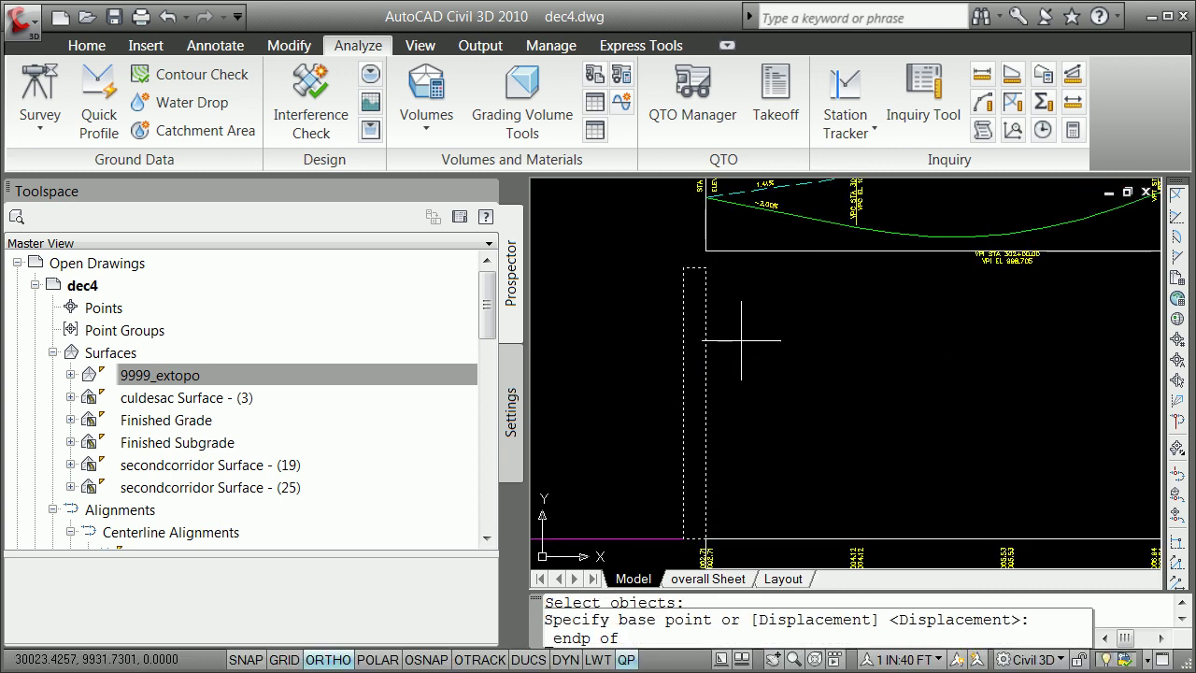
click(704, 267)
scroll(704, 267, down, 5)
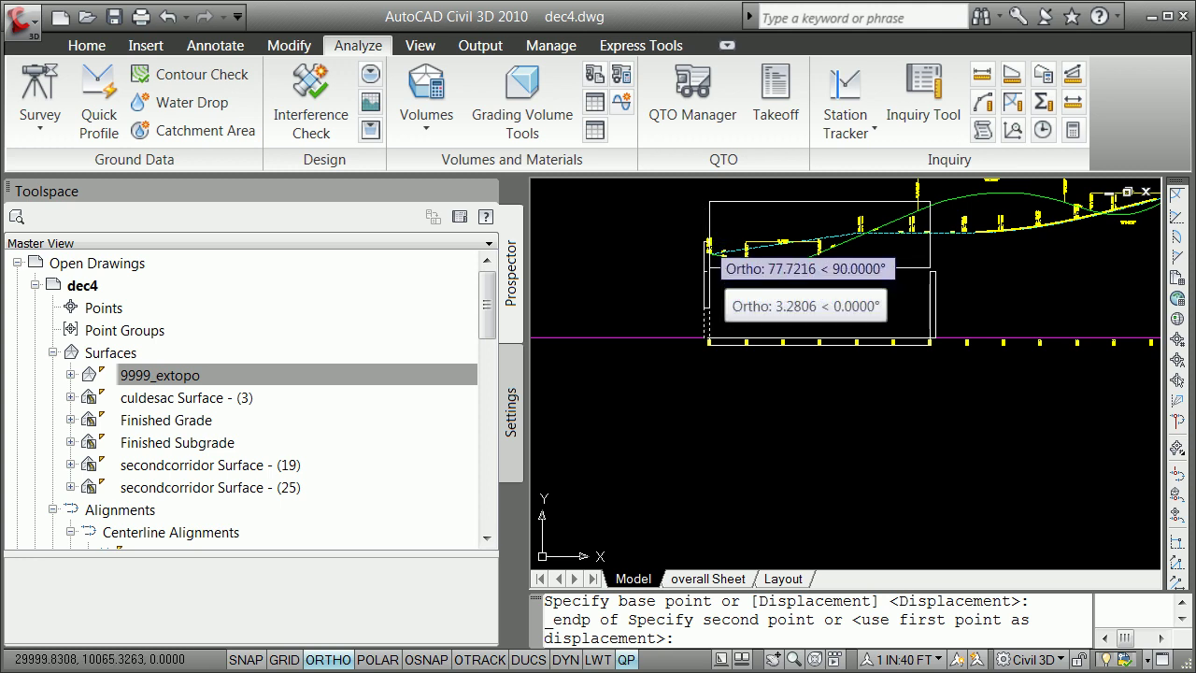
shift+right_click(707, 200)
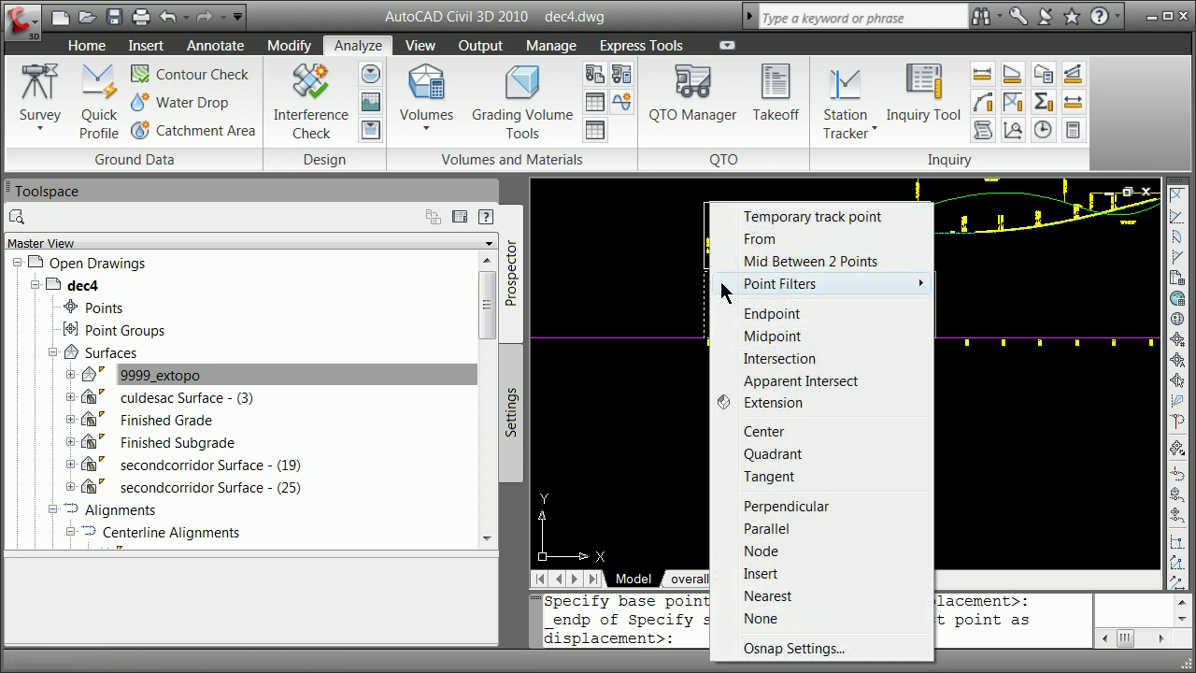
click(764, 321)
click(707, 199)
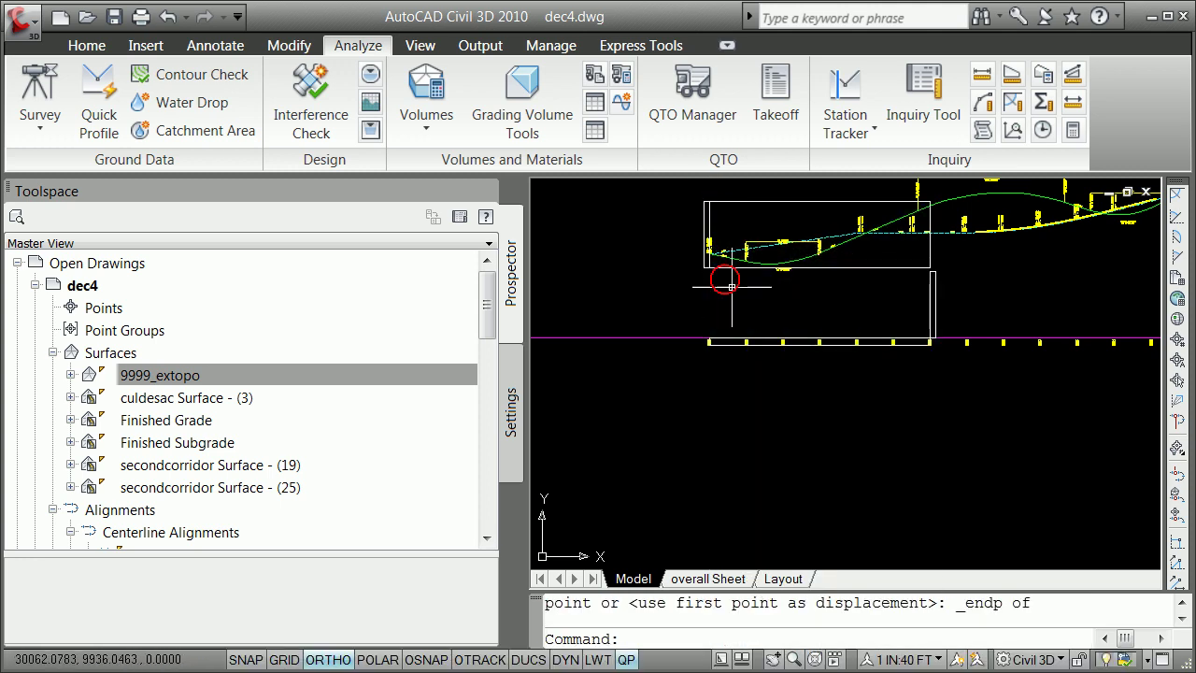
Step: Move the right 15 by 180 strip from its upper-left endpoint to the upper-right endpoint of the raised 600 by 180 rectangle
text(move)
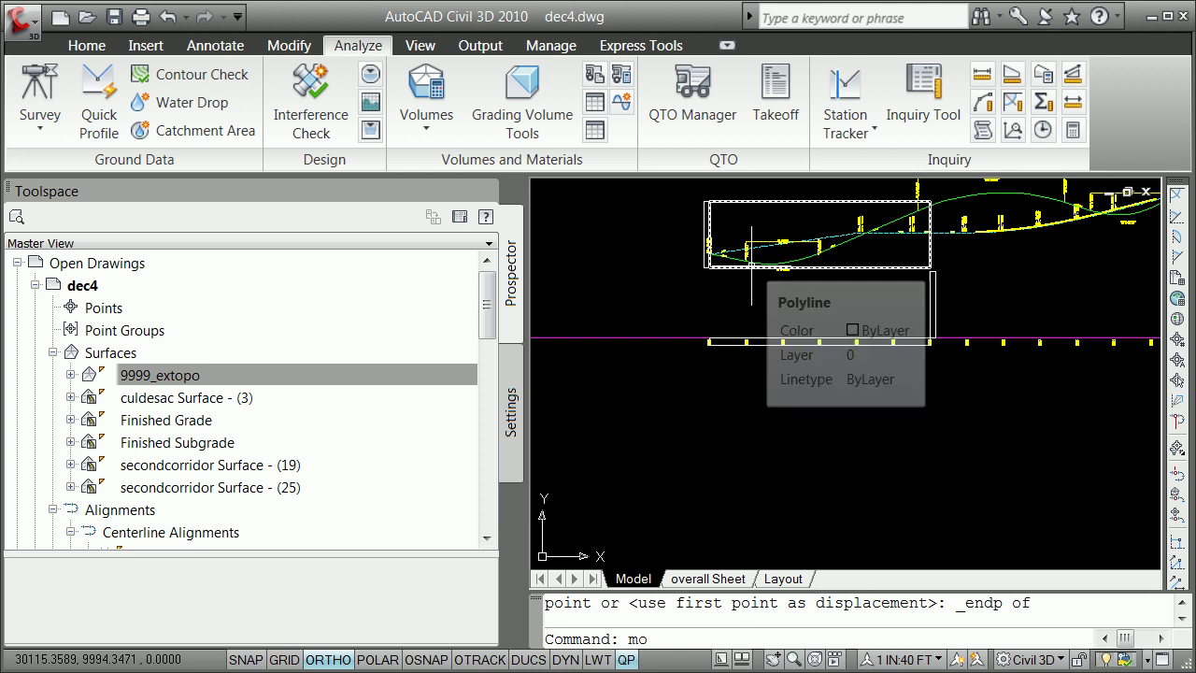
key(Return)
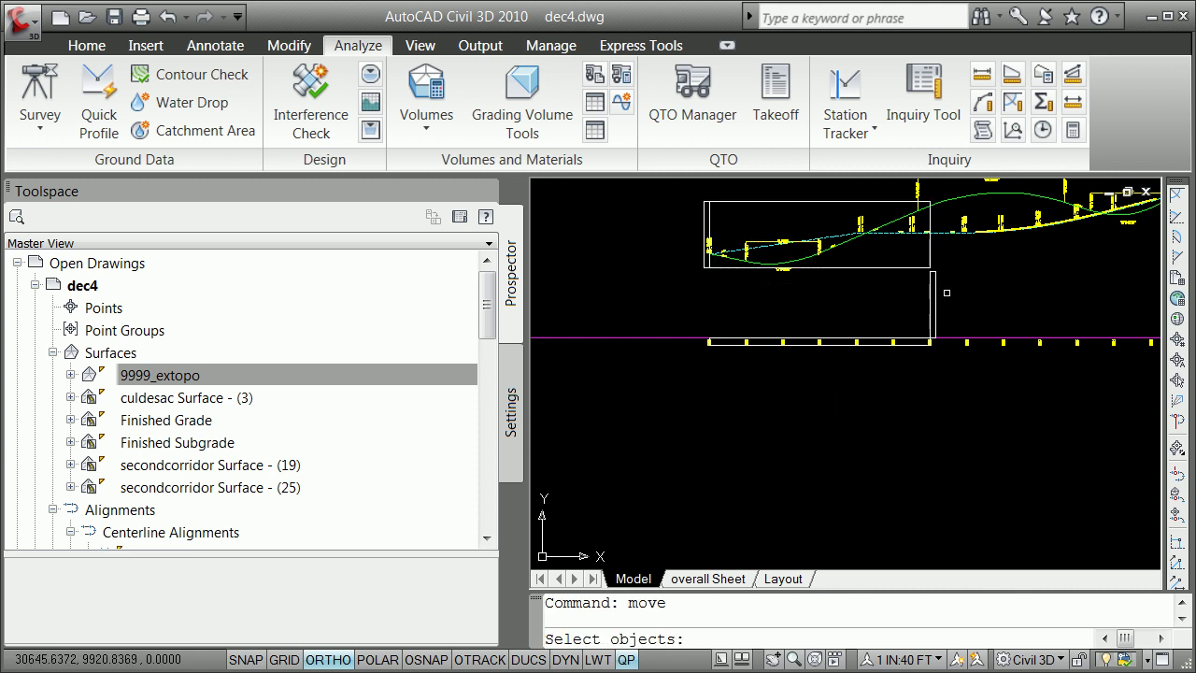
click(933, 300)
key(Return)
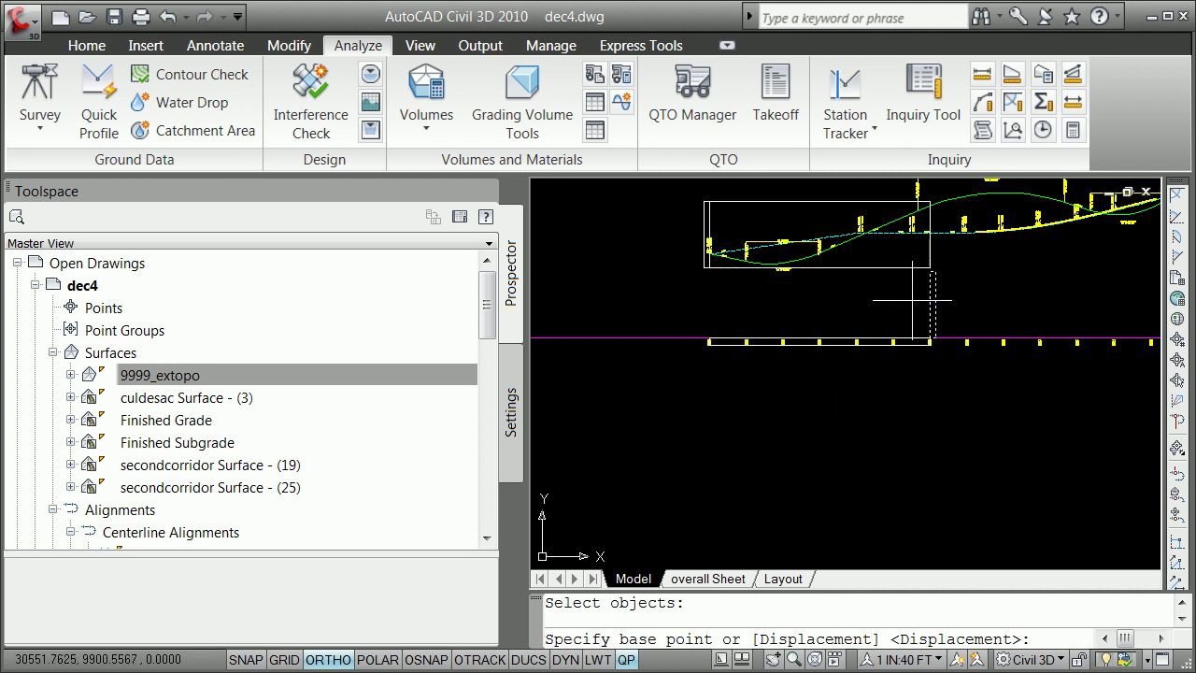
shift+right_click(912, 302)
click(976, 413)
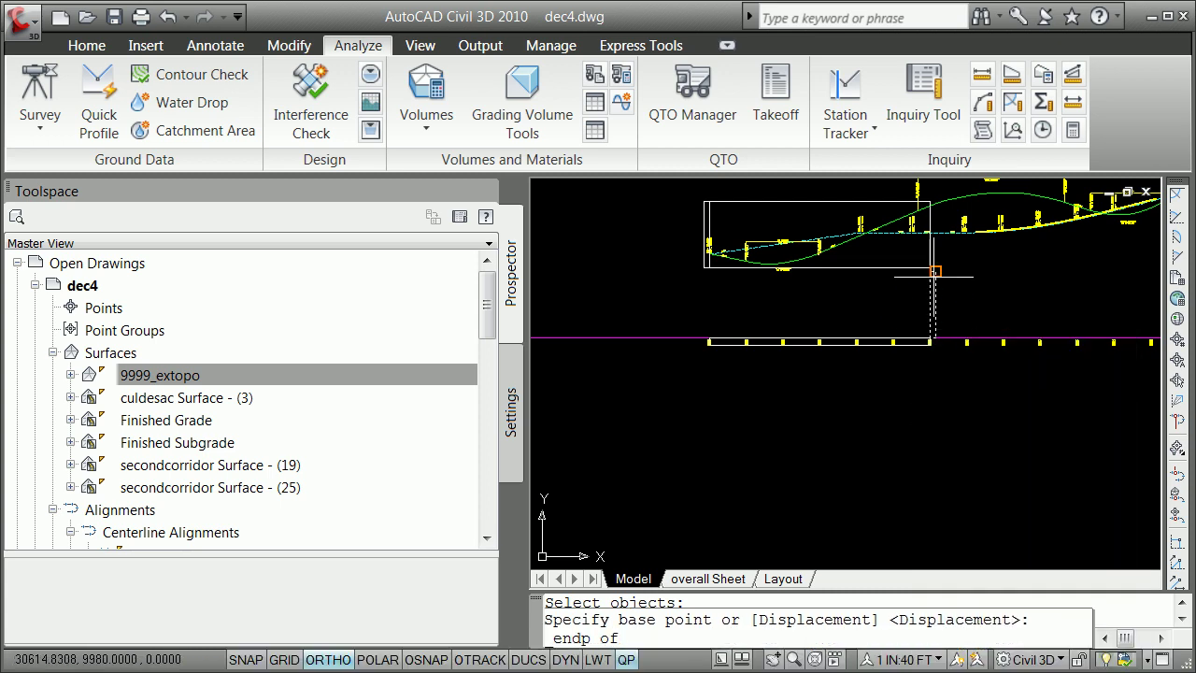
click(930, 272)
shift+right_click(917, 217)
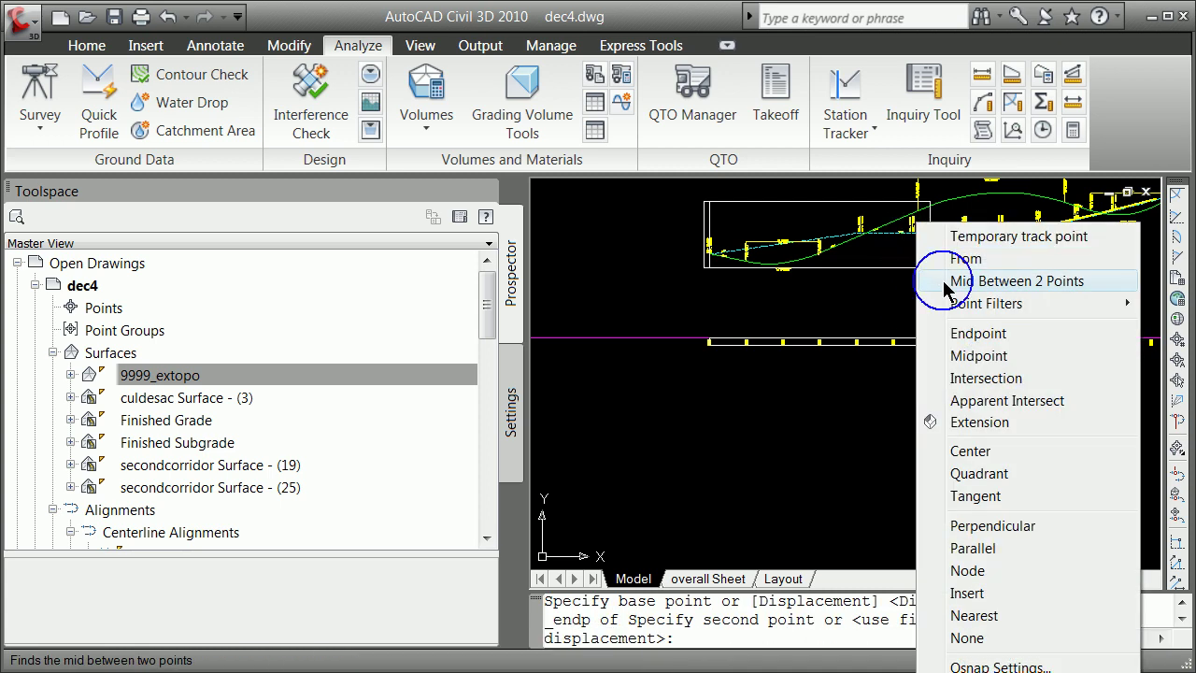
click(968, 340)
click(919, 197)
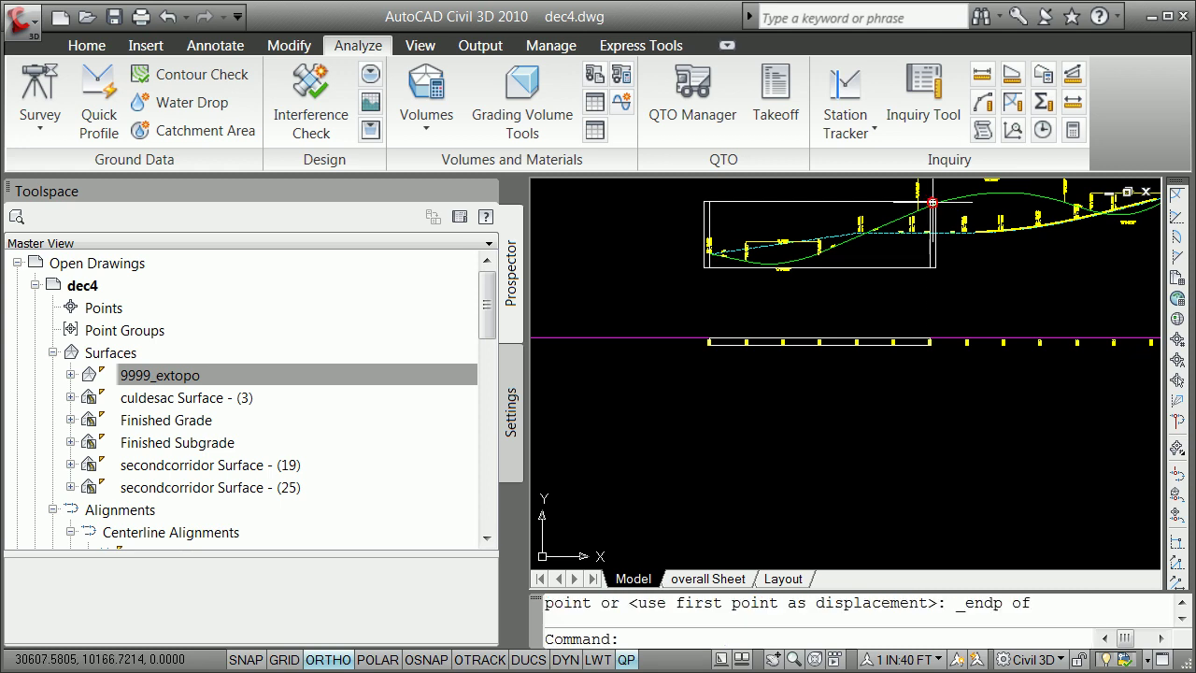
Step: Copy the 600 by 180 rectangle together with both side strips 580 units horizontally at 0 degrees
scroll(892, 284, down, 2)
scroll(892, 284, down, 3)
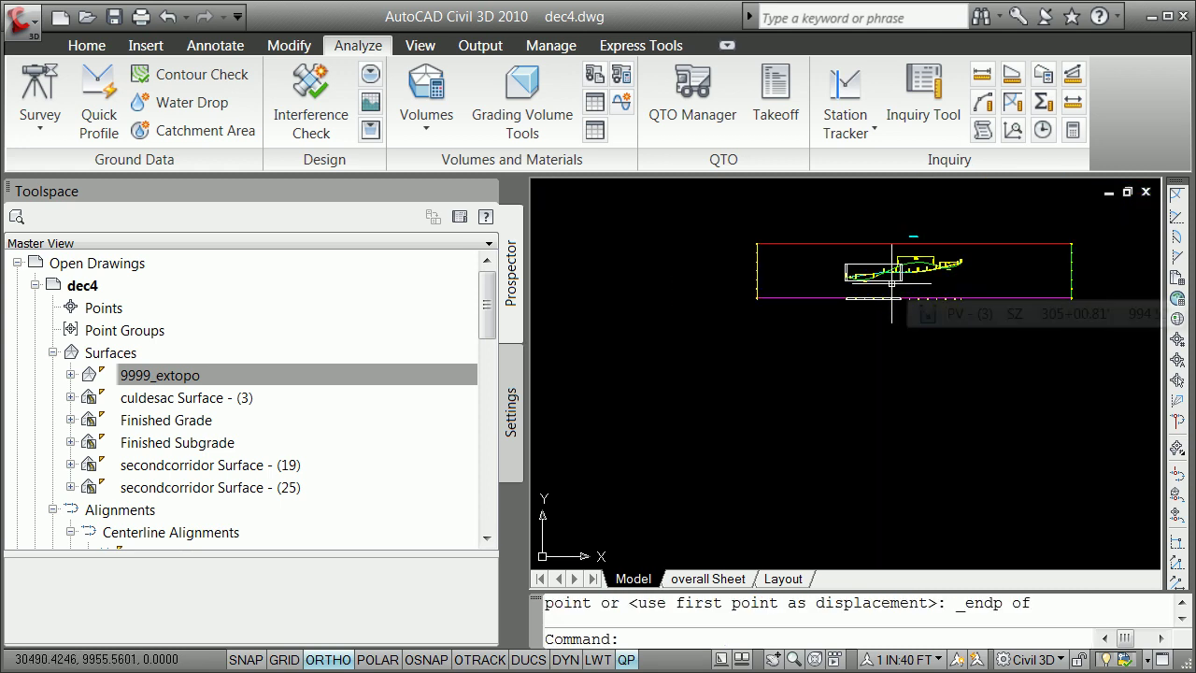
scroll(905, 271, up, 5)
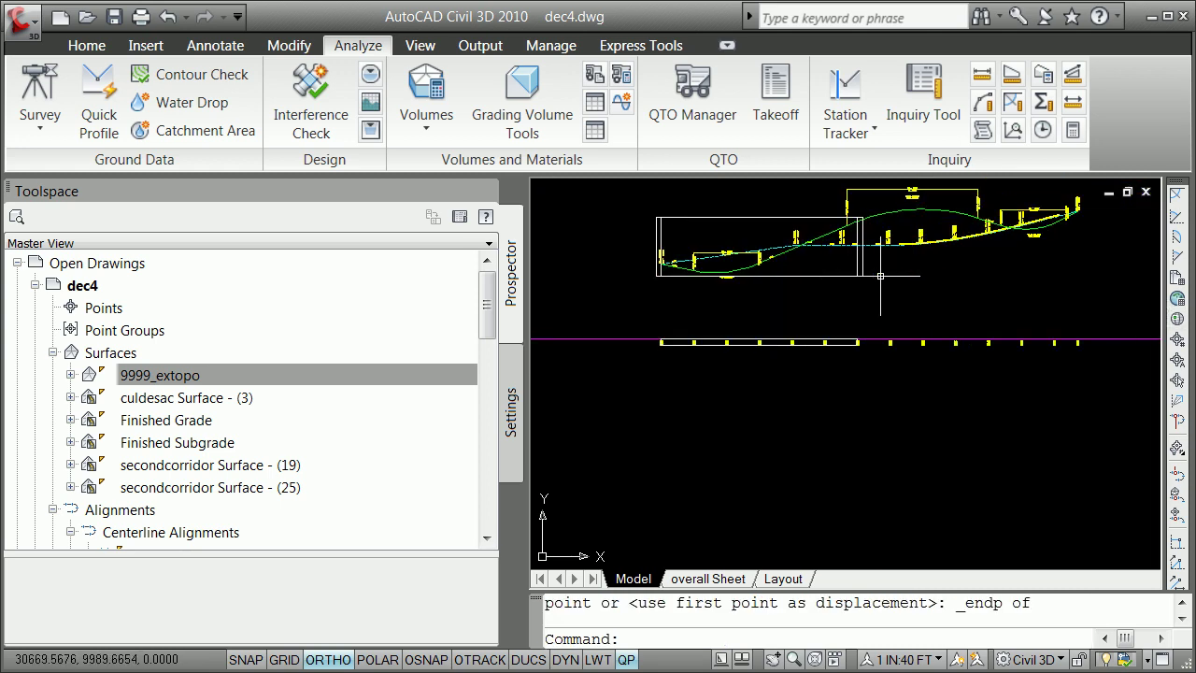
text(copy)
key(Return)
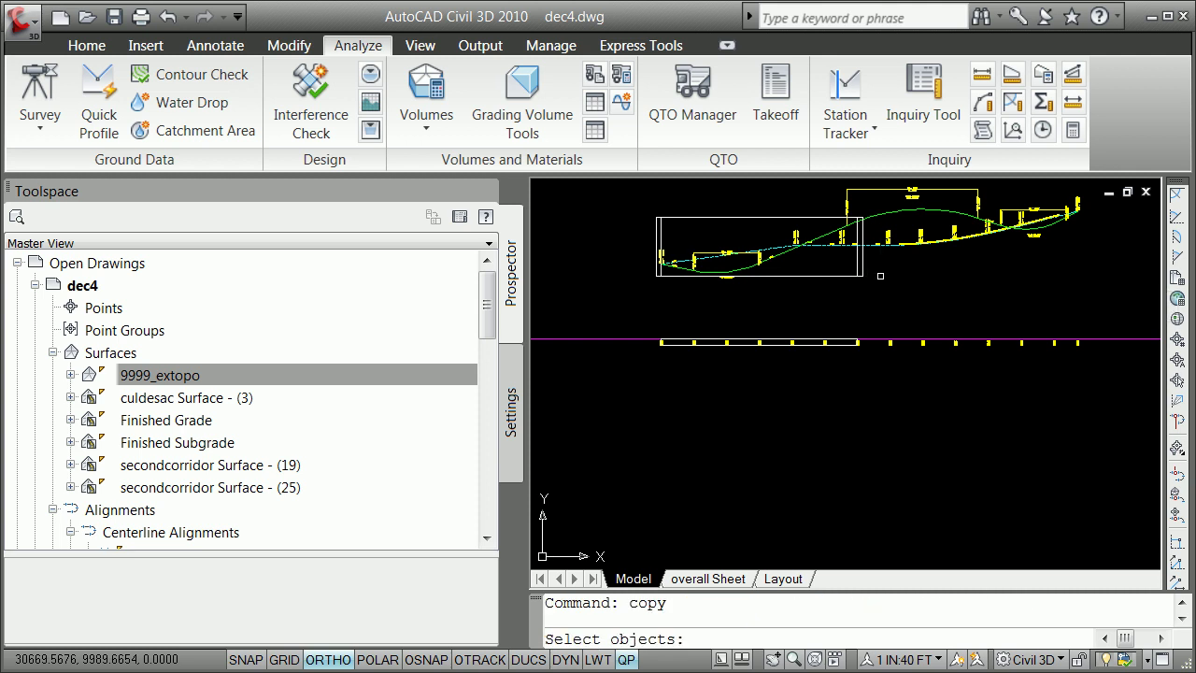
text(c)
key(Return)
click(670, 200)
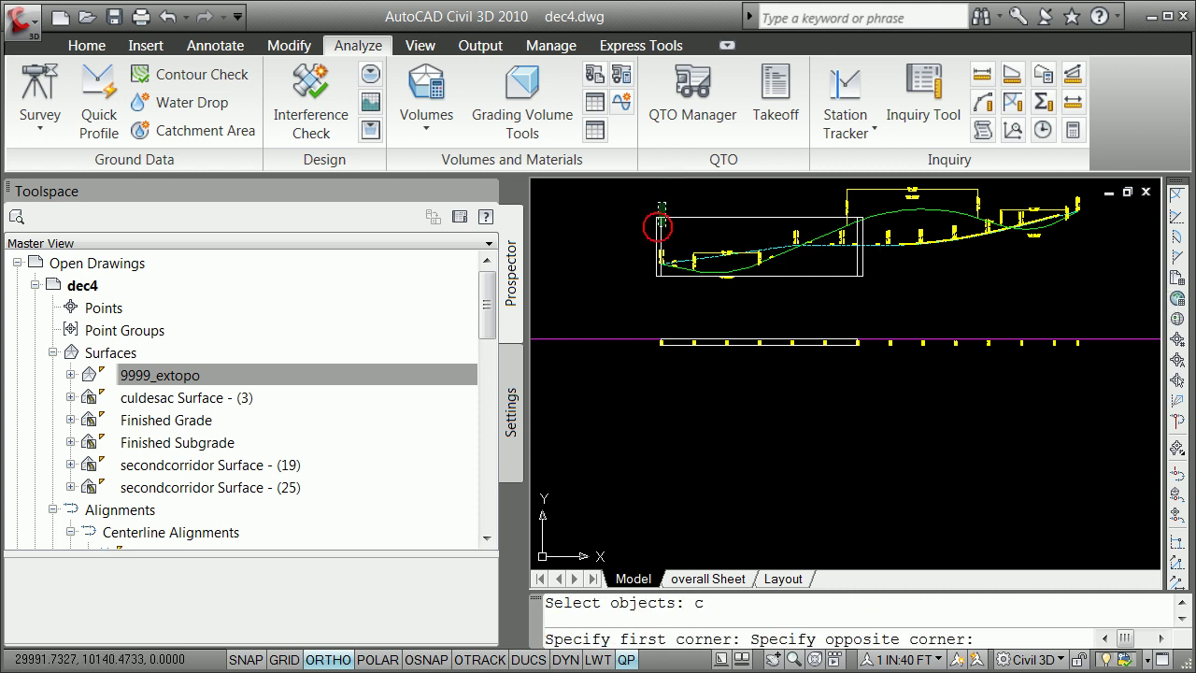
click(645, 229)
text(c)
key(Return)
click(848, 278)
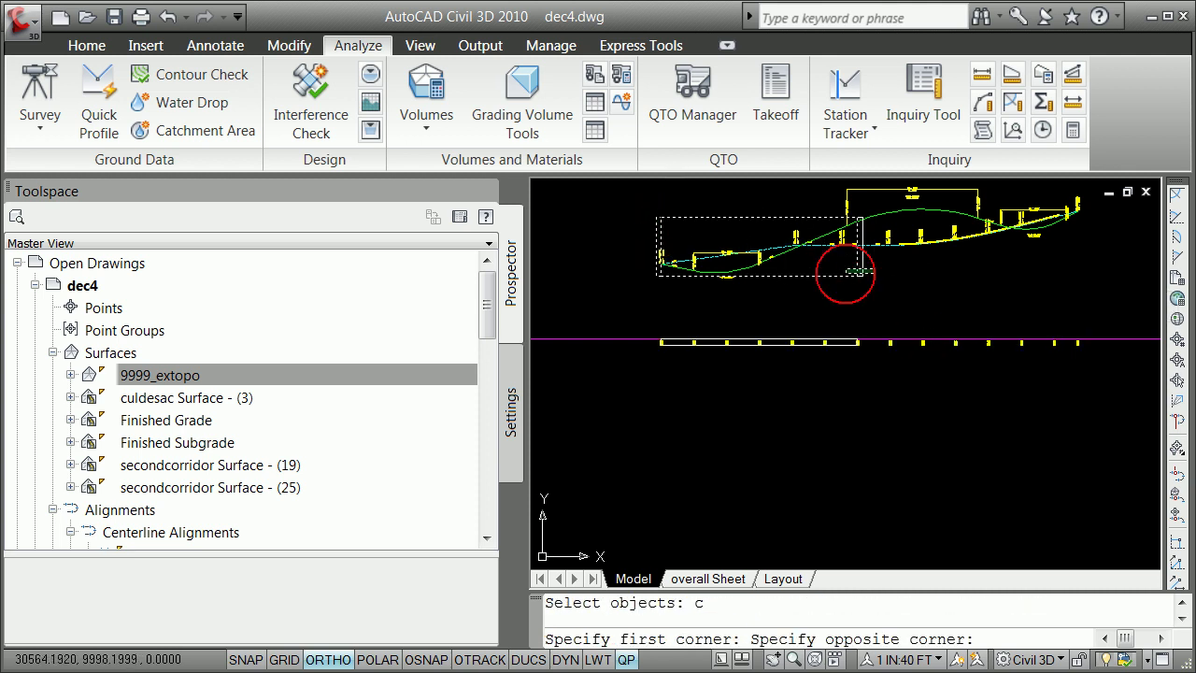
click(822, 280)
key(Return)
click(817, 271)
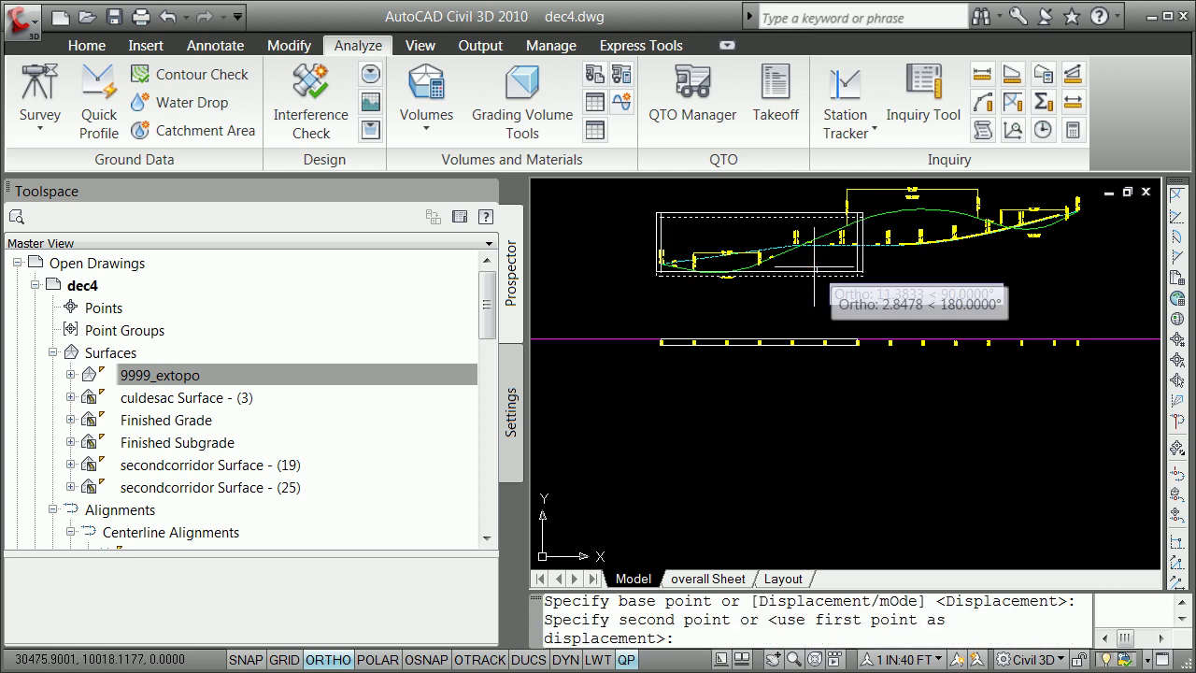
text(@580)
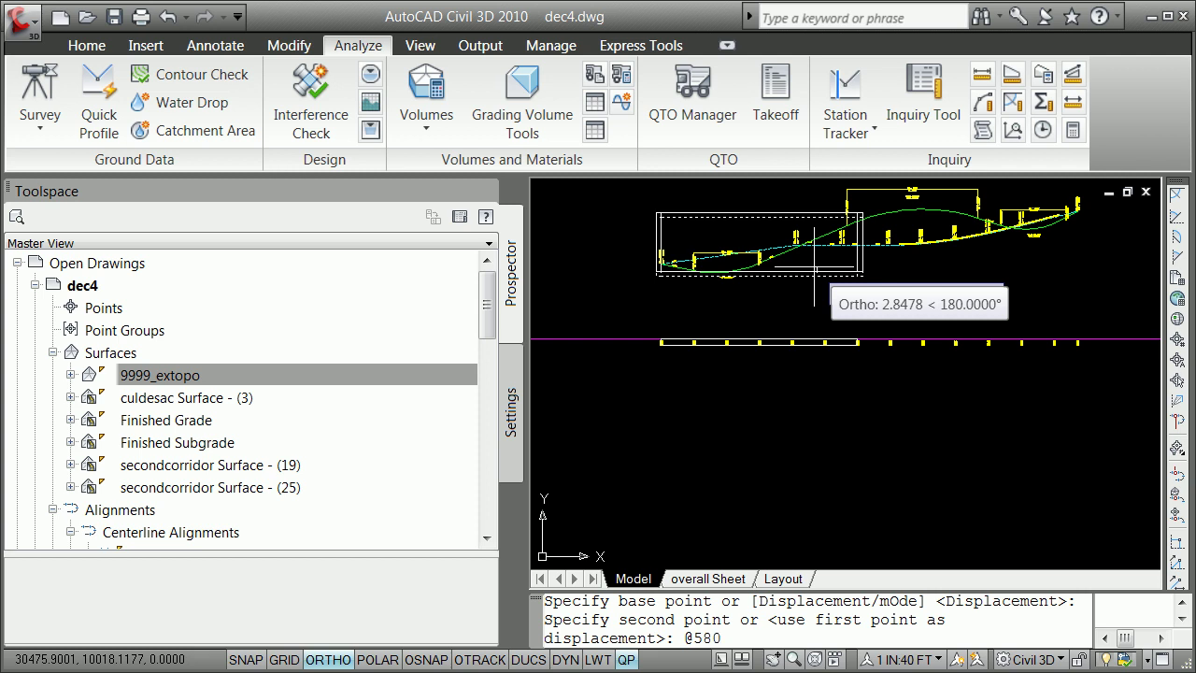
text(<0)
key(Return)
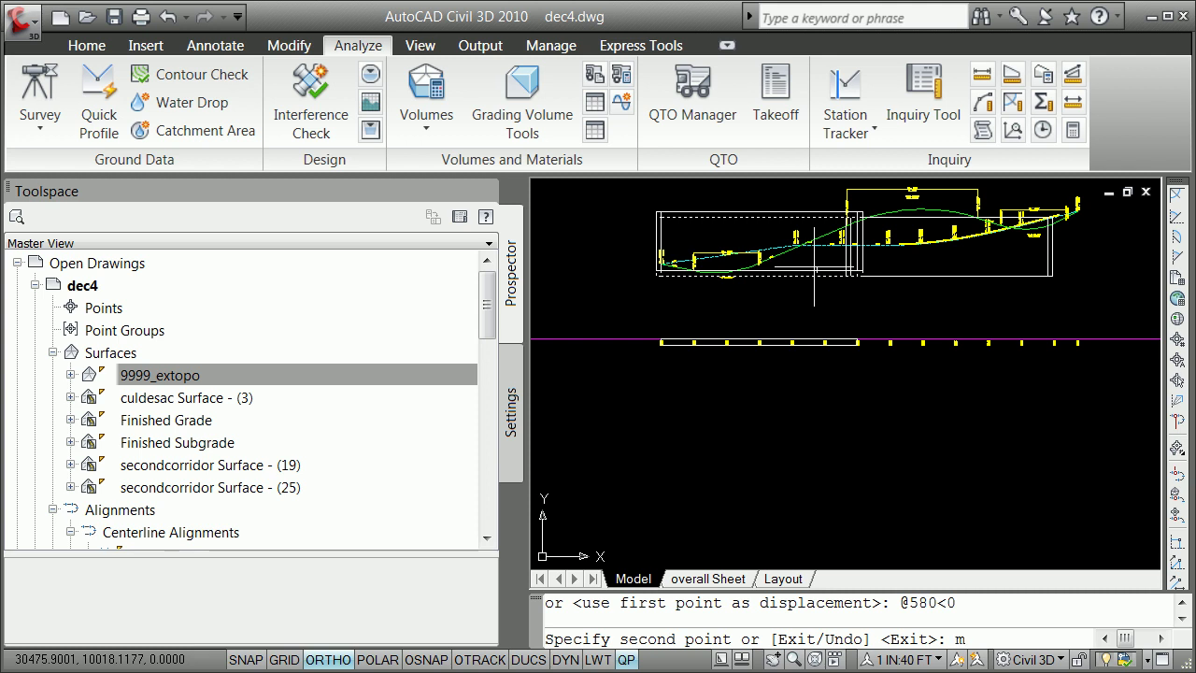
key(Escape)
text(move)
key(Return)
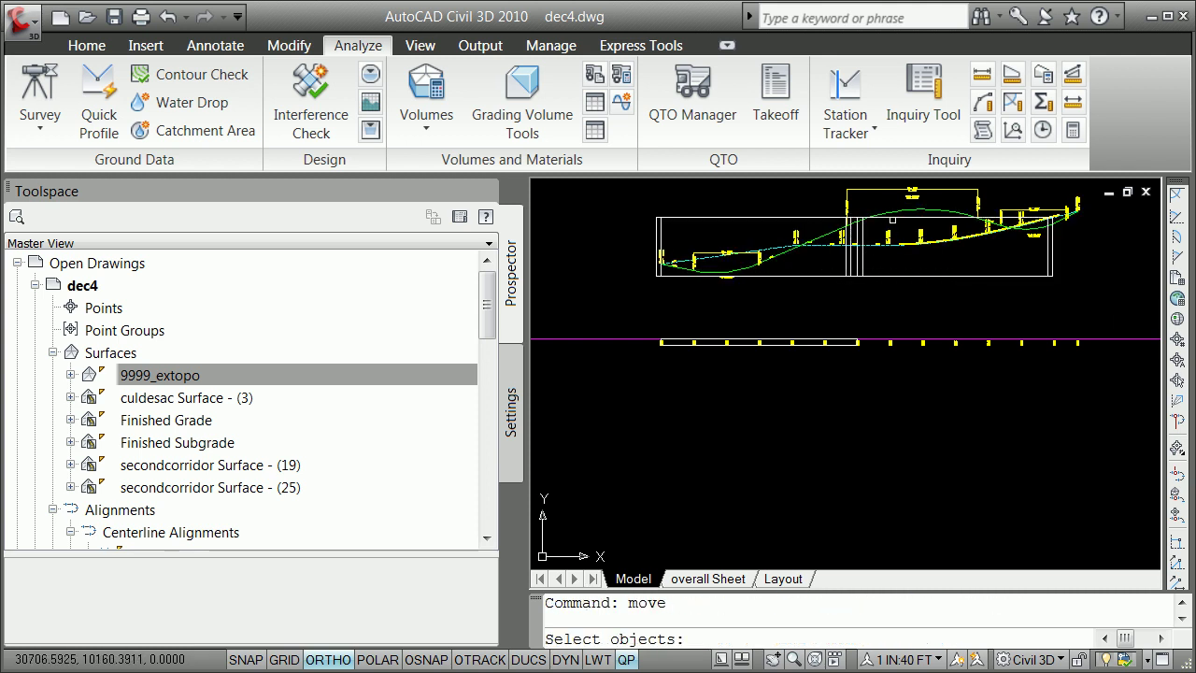
click(892, 214)
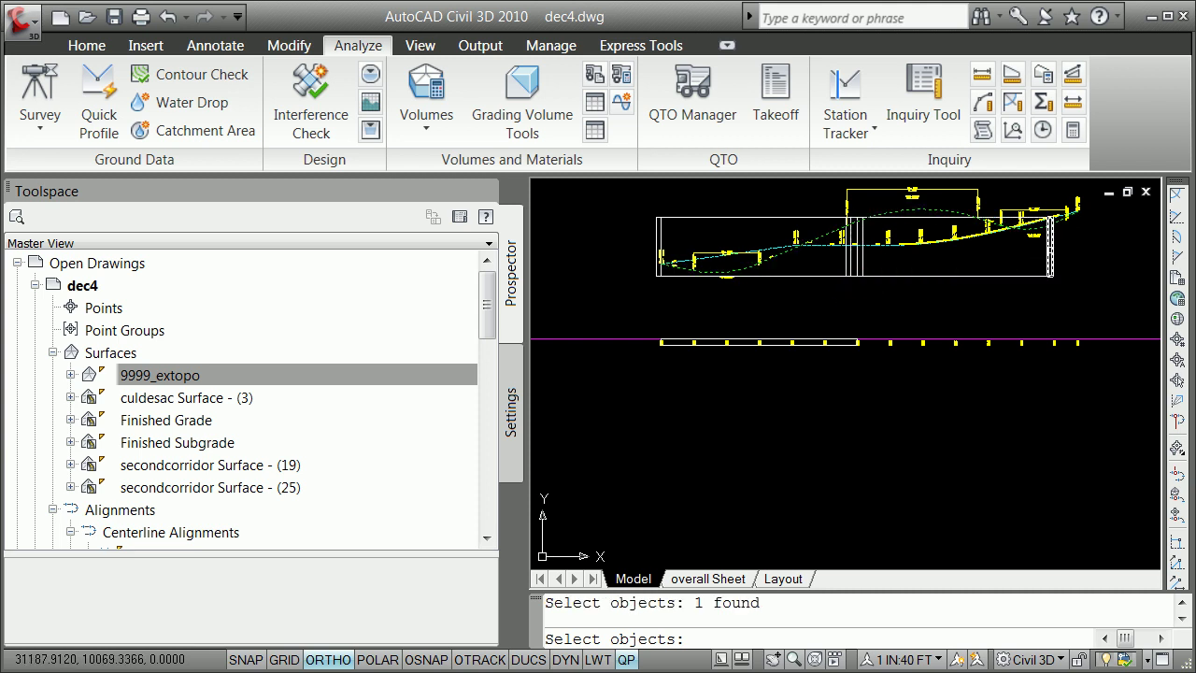
key(Return)
click(998, 257)
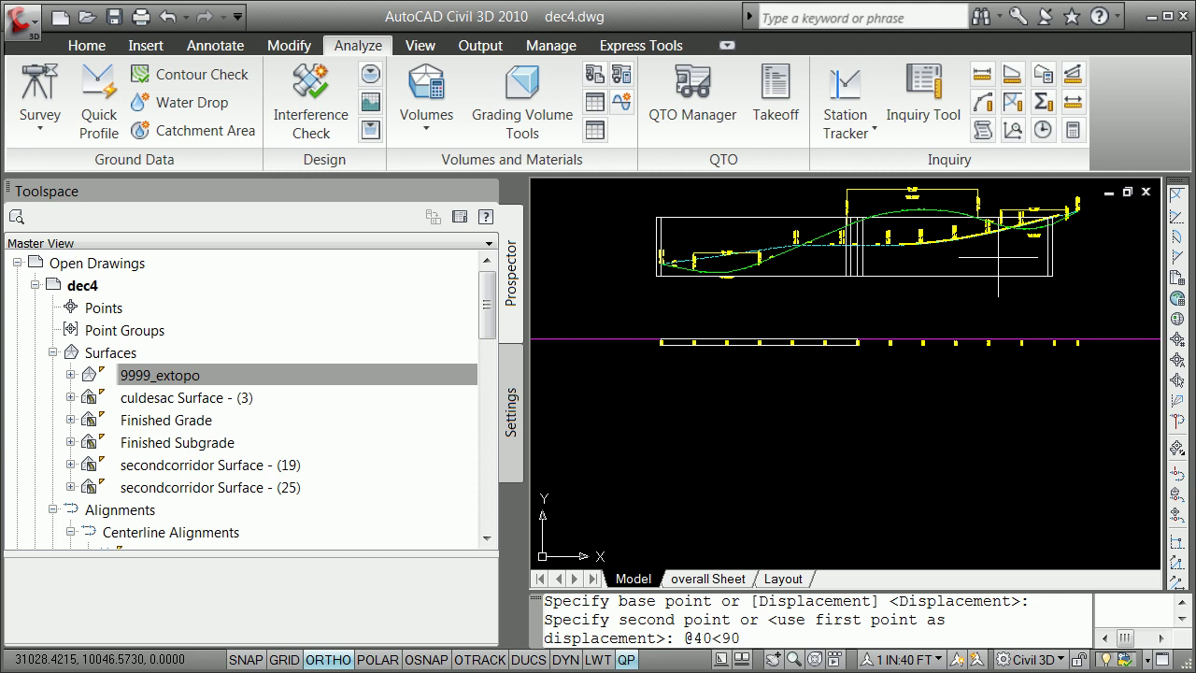
text(@40<90)
key(Return)
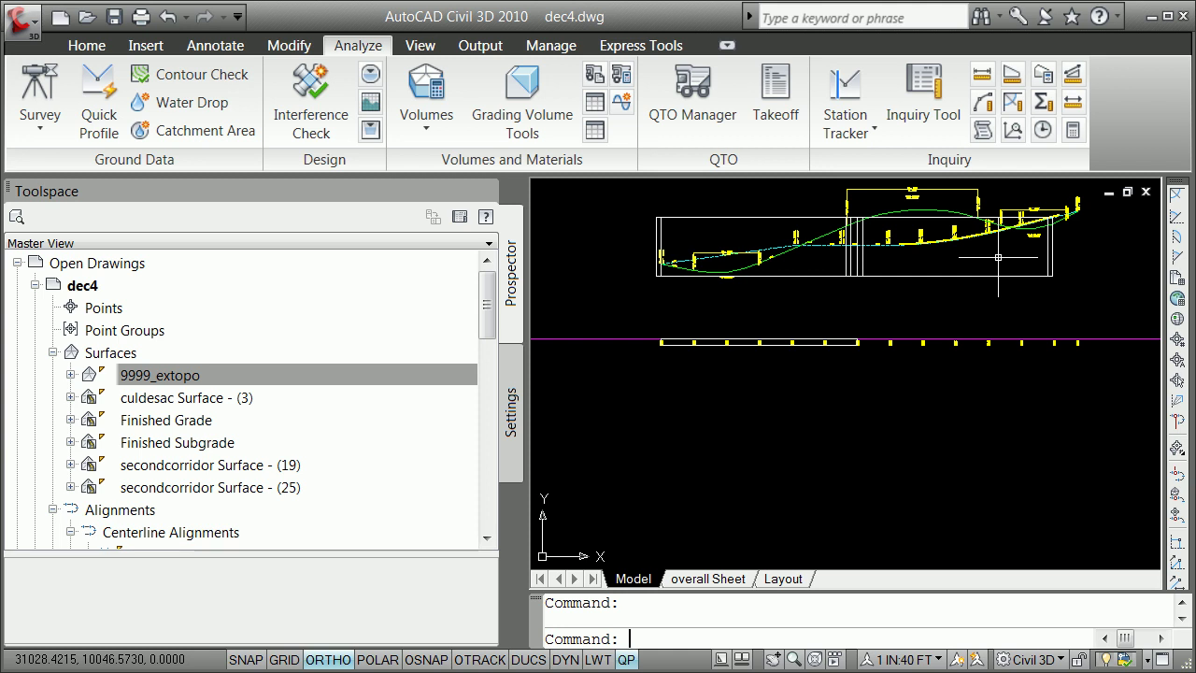
text(ove)
key(Return)
text(c)
key(Return)
click(1075, 254)
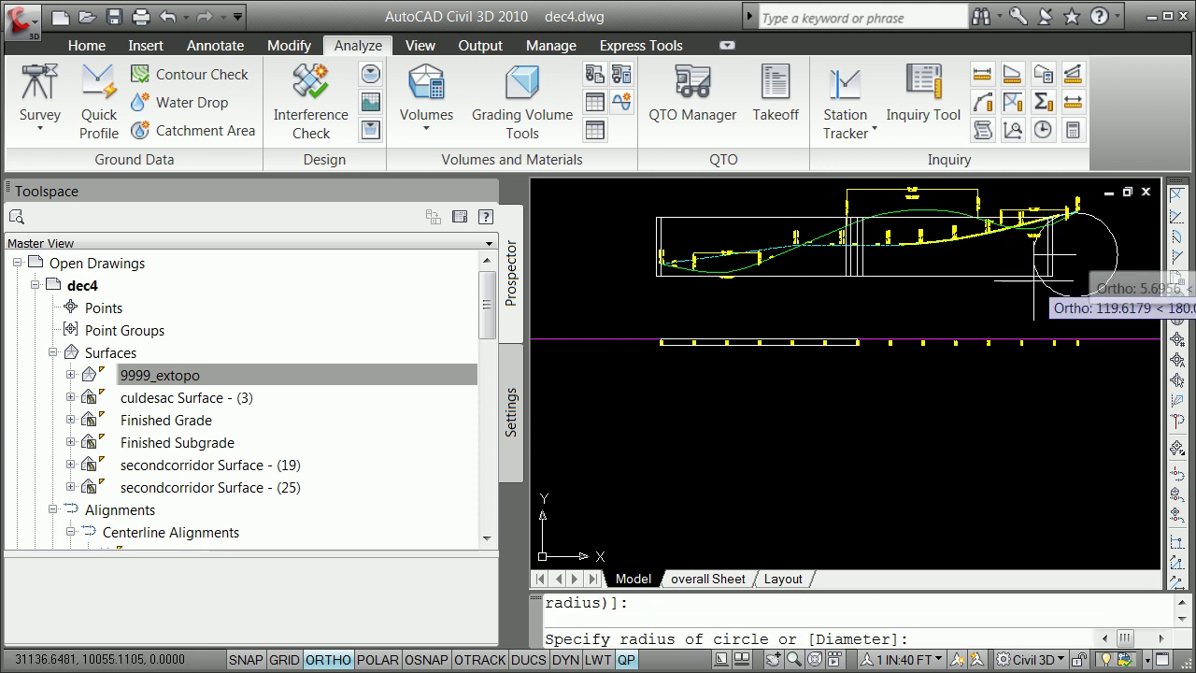
key(Escape)
Step: Move the copied 600 by 180 rectangle and its right strip 40 units straight up, at 90 degrees
text(move)
key(Return)
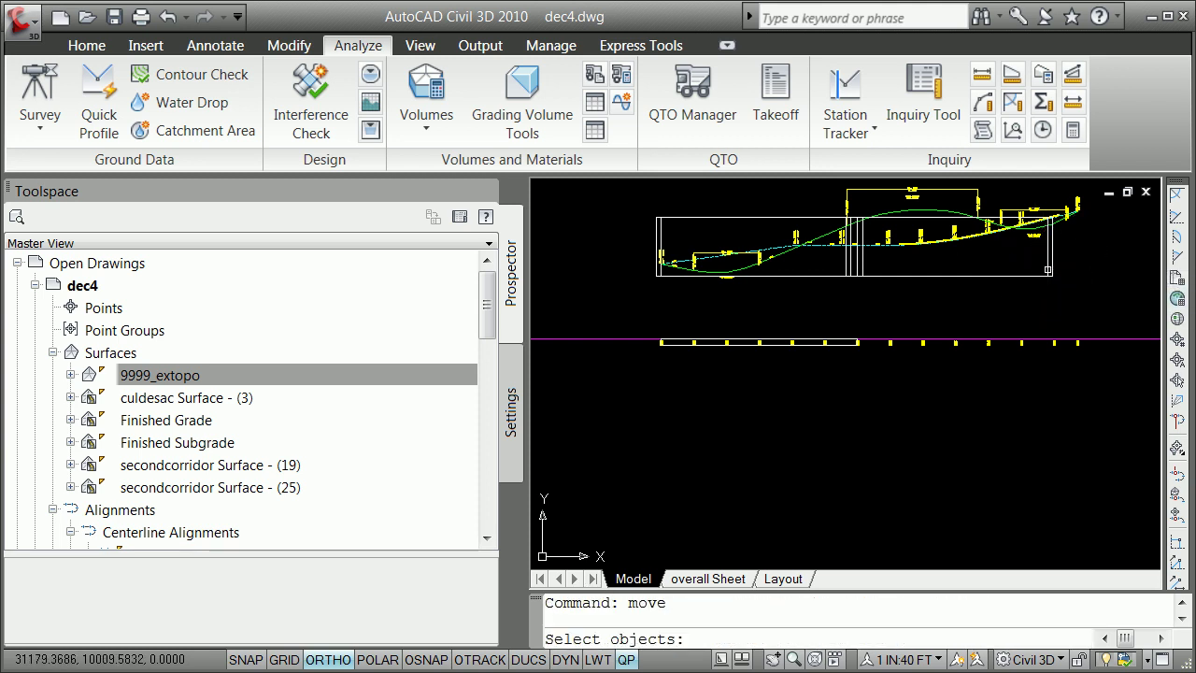
text(c)
key(Return)
click(1055, 257)
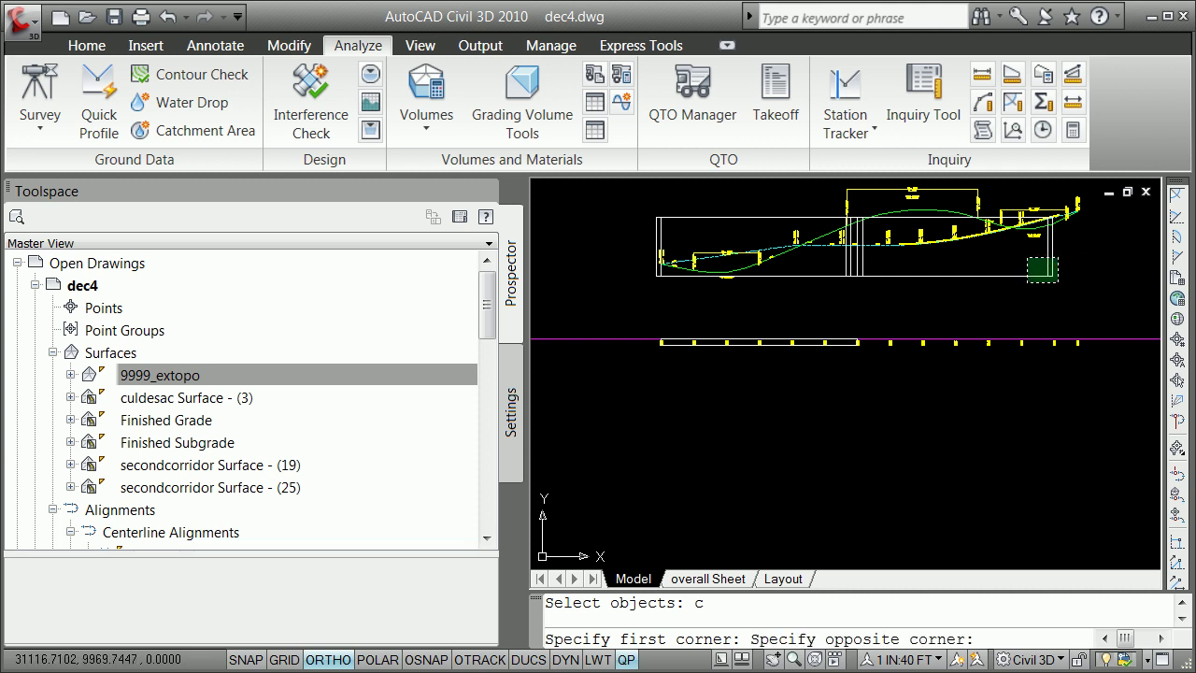
click(1026, 284)
key(Return)
click(1023, 282)
text(@40<90)
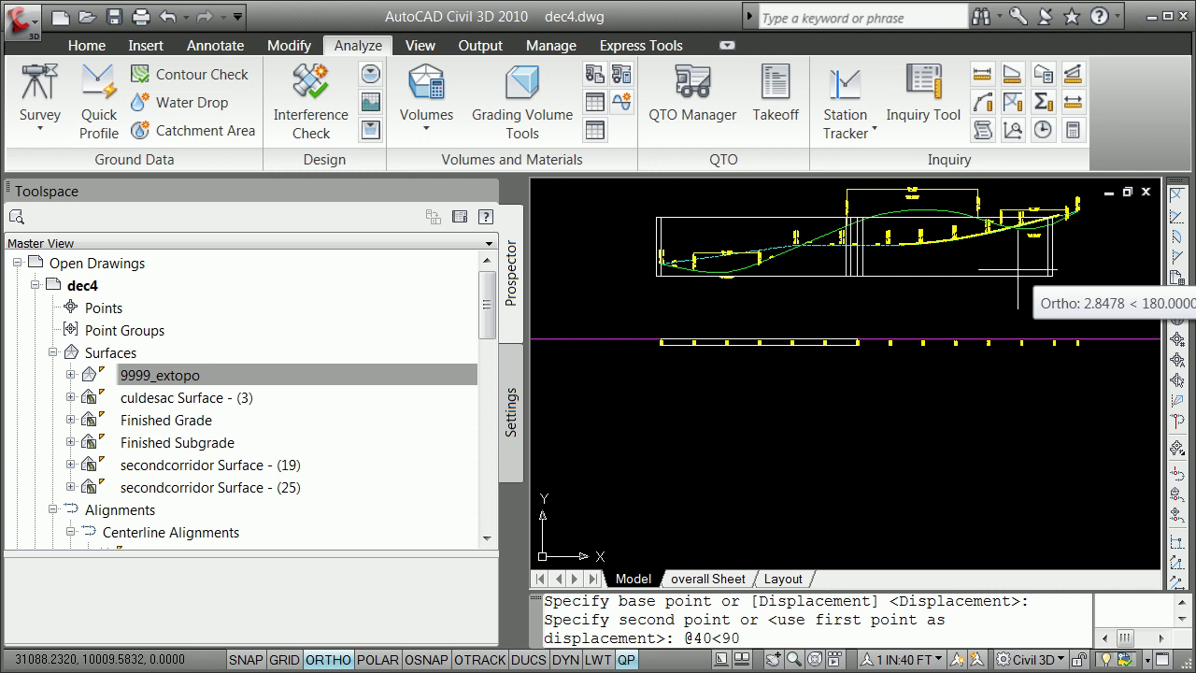
key(Return)
Step: Move the copied rectangle and its right strip again by a relative displacement, using a base point near the rectangle's lower edge
text(mo)
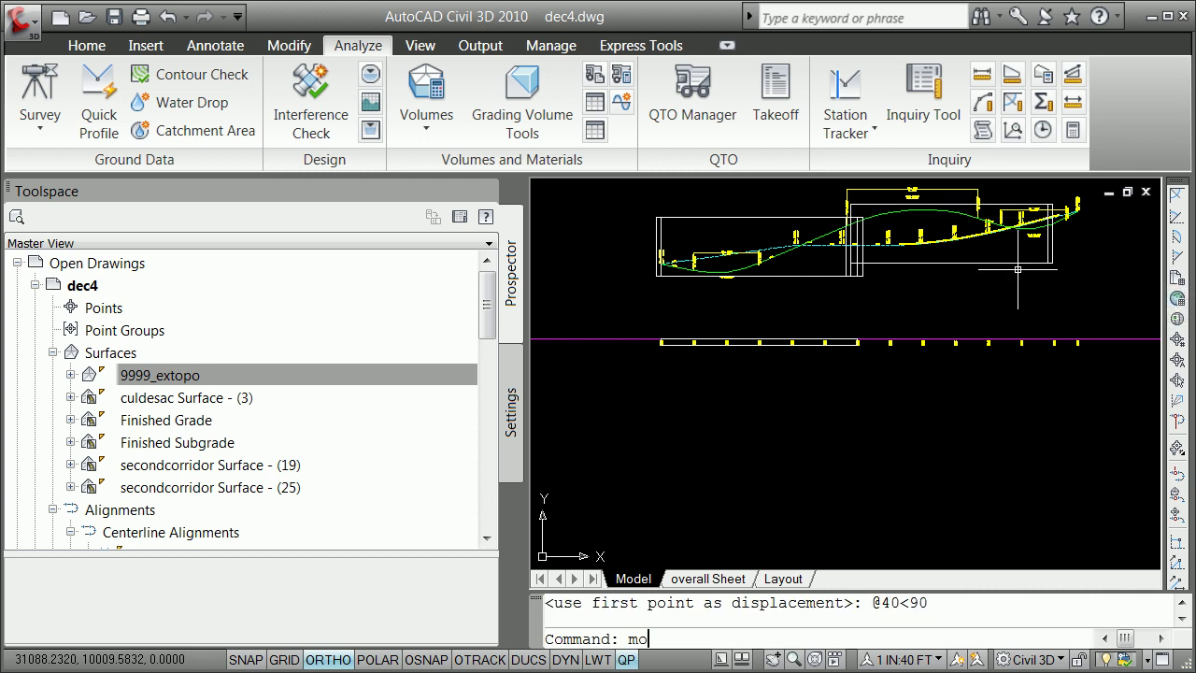
text(ve)
key(Return)
text(c)
key(Return)
click(1096, 254)
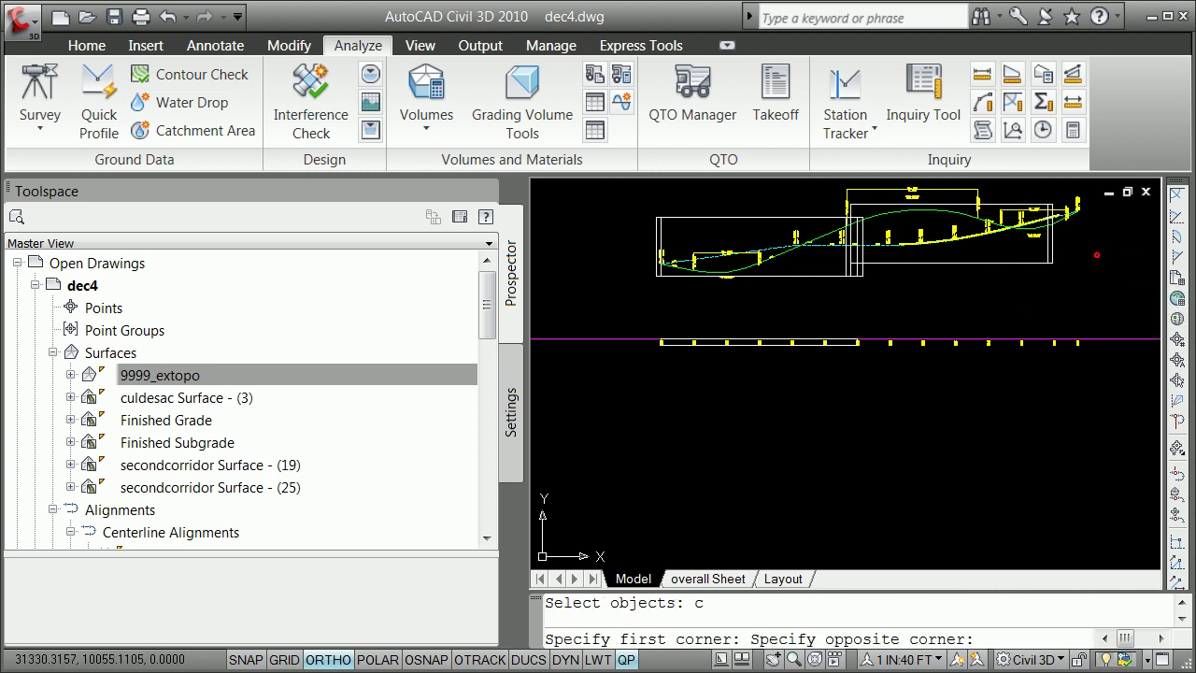
click(1060, 259)
key(Return)
click(1019, 264)
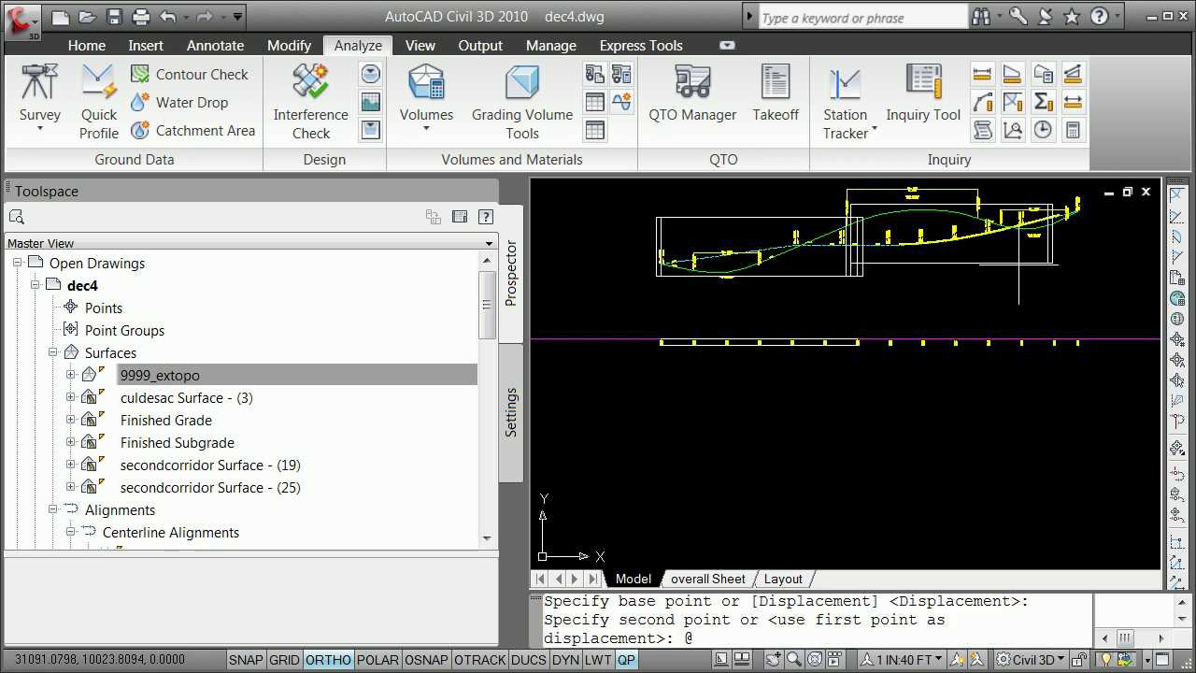